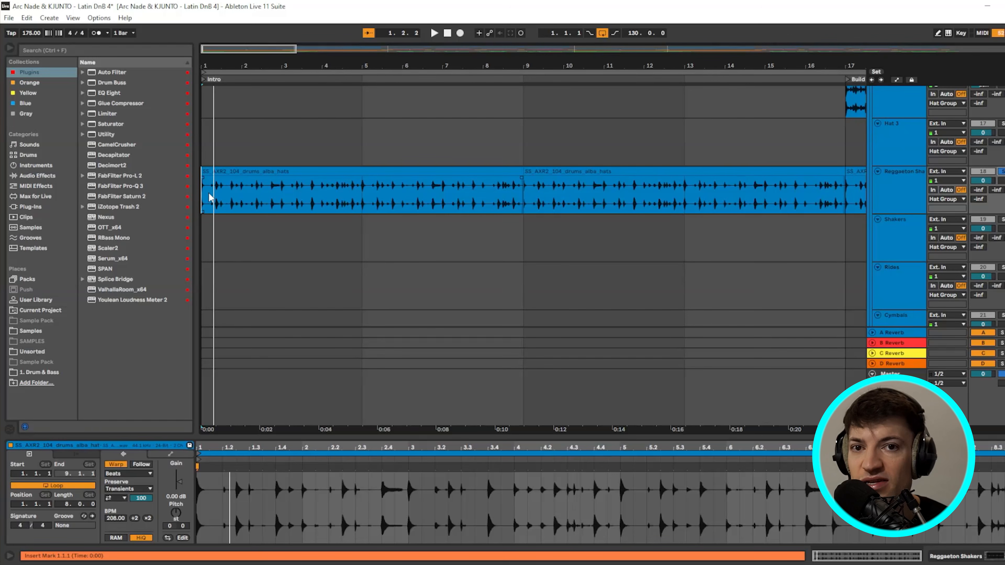
# - Play the intro's bongo and conga loops from the song's beginning, then stop
pyautogui.scroll(-2, 208, 191)
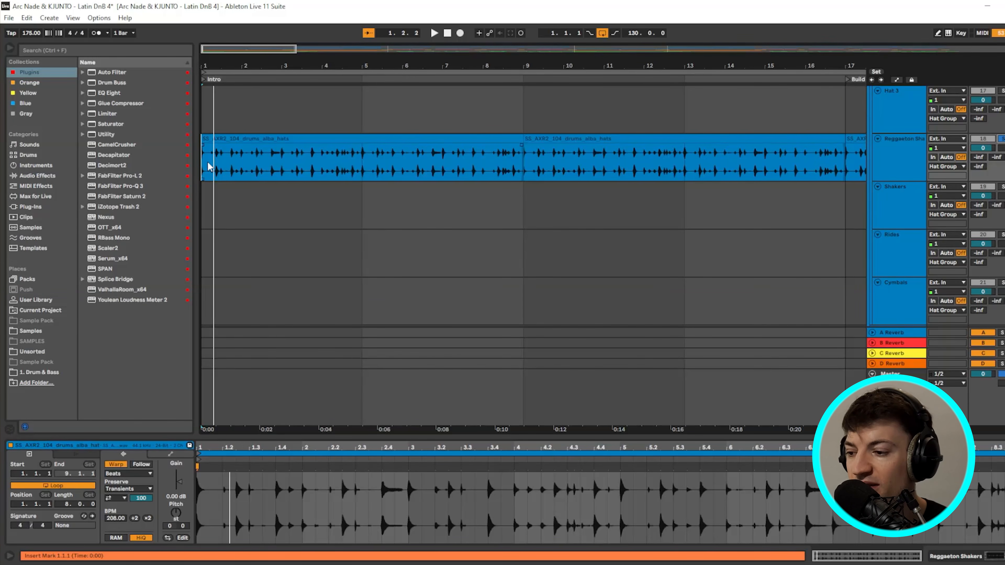
pyautogui.scroll(-20, 222, 165)
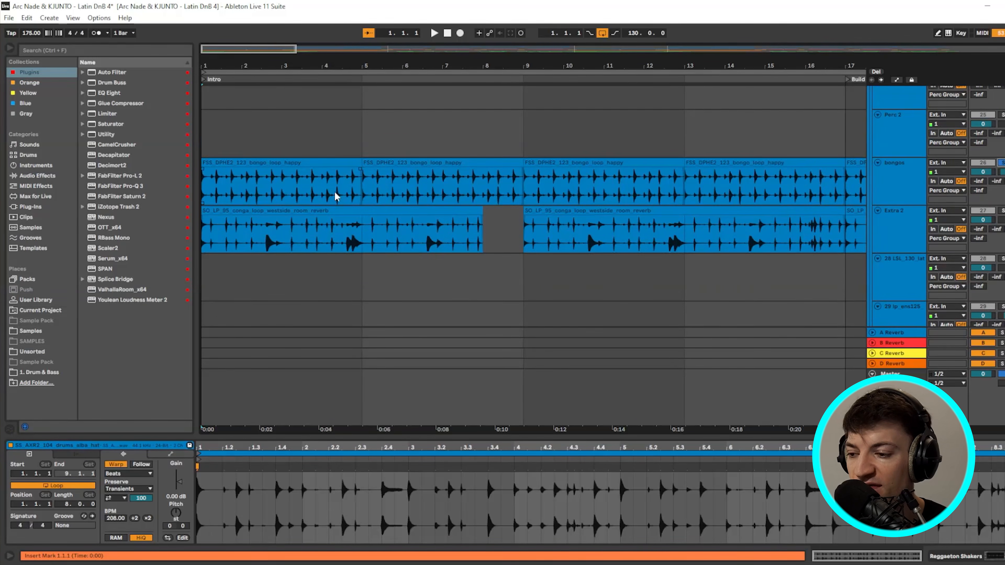
pyautogui.click(211, 165)
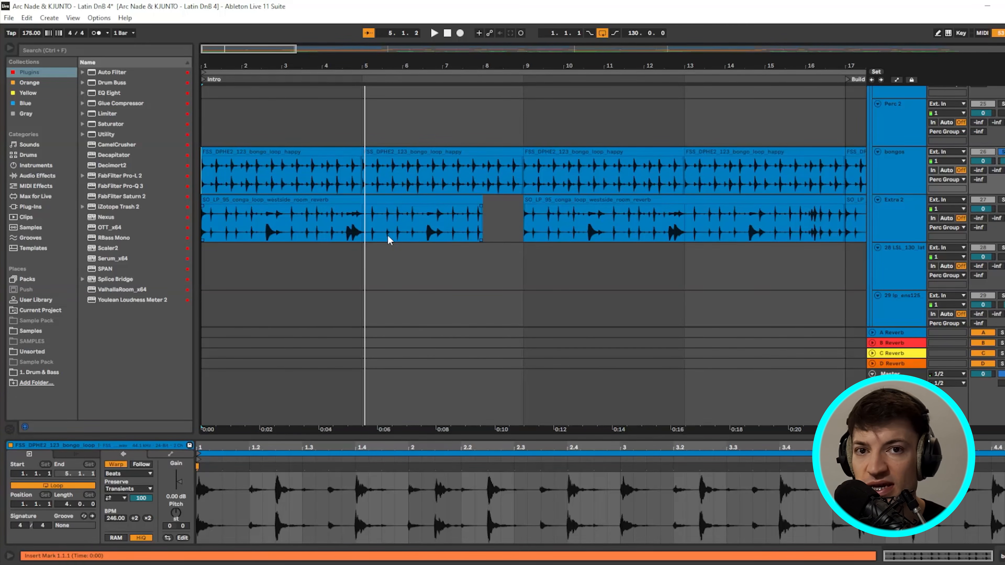
pyautogui.click(204, 227)
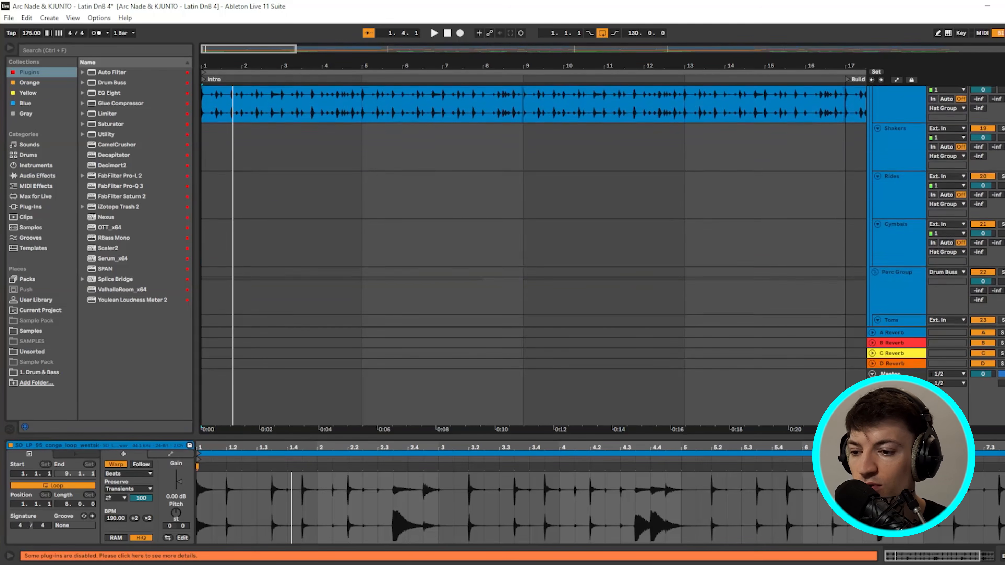
pyautogui.scroll(-5, 534, 206)
pyautogui.press('space')
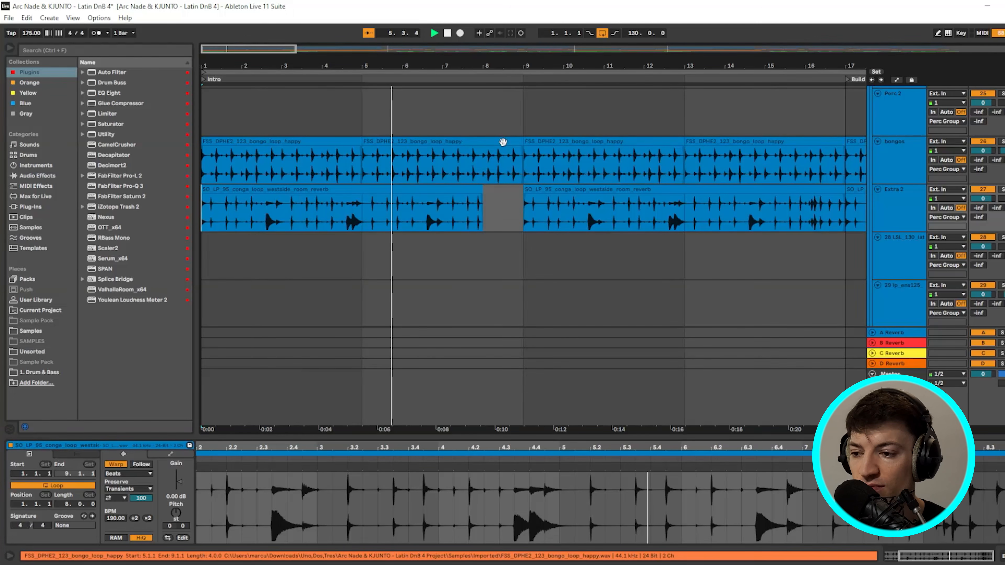
pyautogui.press('space')
# - Zoom the arrangement out until the Build section's kick and clap tracks are visible
pyautogui.click(413, 138)
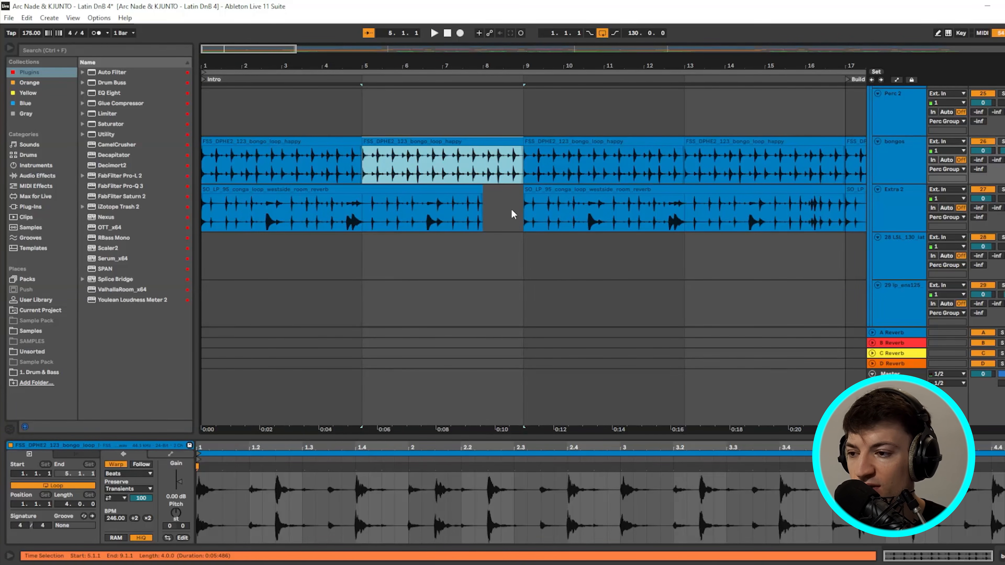
pyautogui.moveTo(296, 50)
pyautogui.mouseDown()
pyautogui.moveTo(353, 51)
pyautogui.moveTo(310, 51)
pyautogui.mouseUp()
pyautogui.scroll(10, 652, 221)
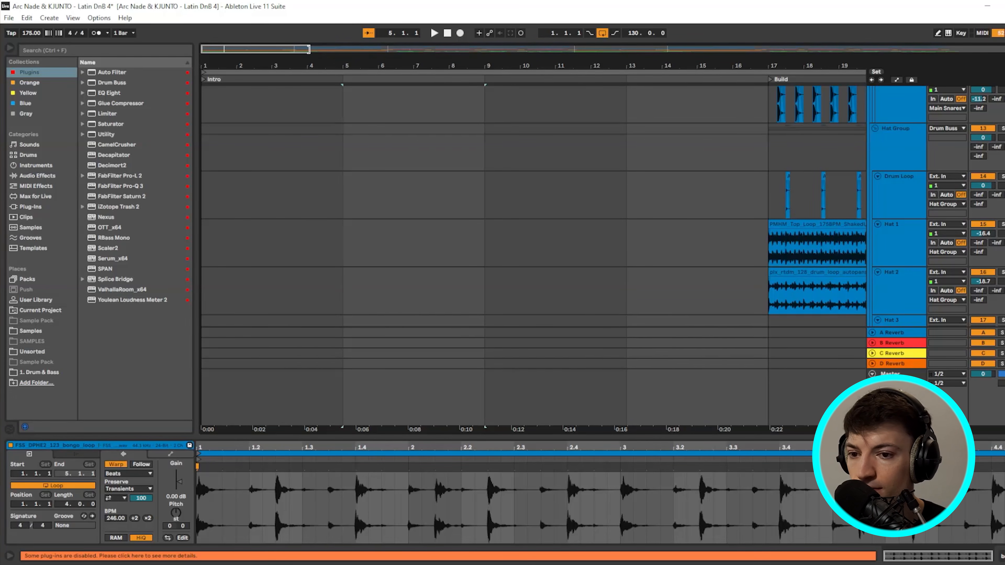
pyautogui.scroll(-5, 357, 161)
pyautogui.moveTo(308, 49); pyautogui.dragTo(423, 55)
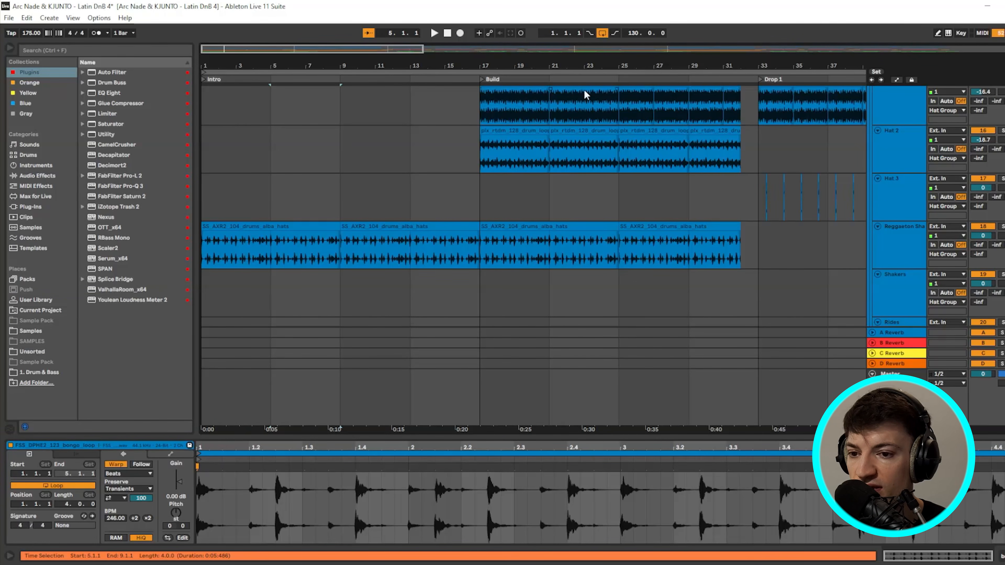
pyautogui.scroll(-10, 502, 177)
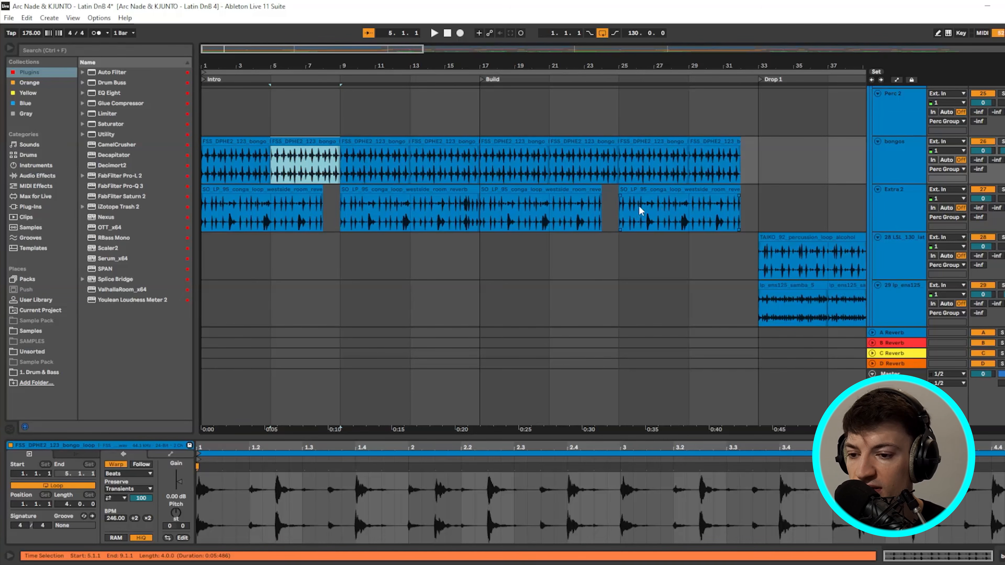
pyautogui.scroll(12, 725, 152)
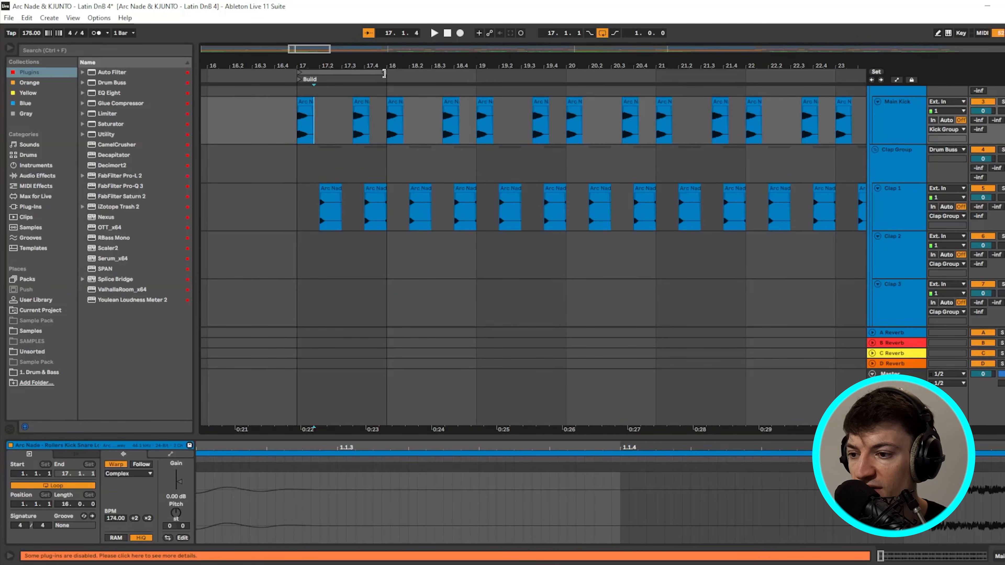
# - Clear bars 17–21, paste kicks at 17.1 and 17.3, and repeat that bar through bar 20
pyautogui.moveTo(384, 73); pyautogui.dragTo(635, 75)
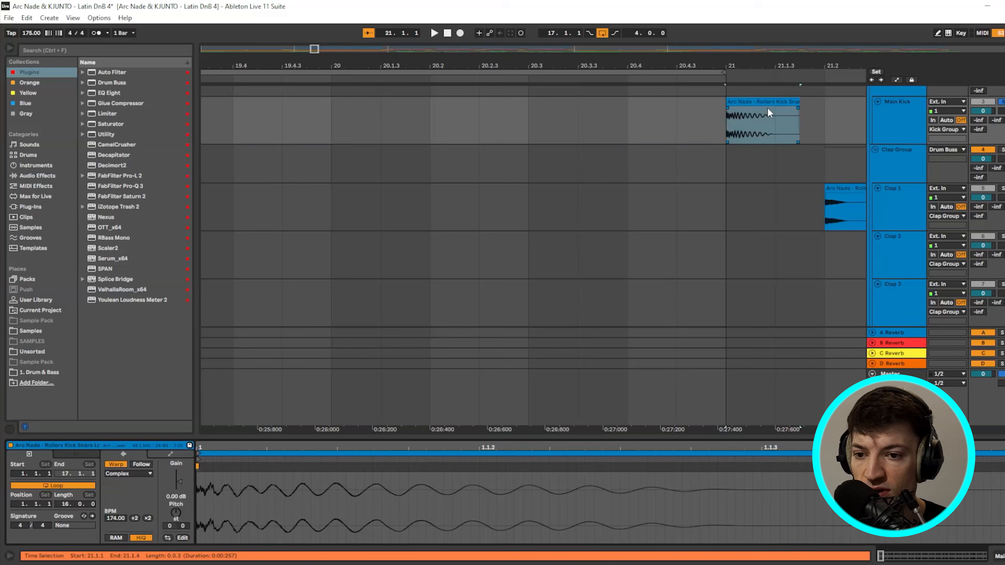
pyautogui.scroll(3, 766, 111)
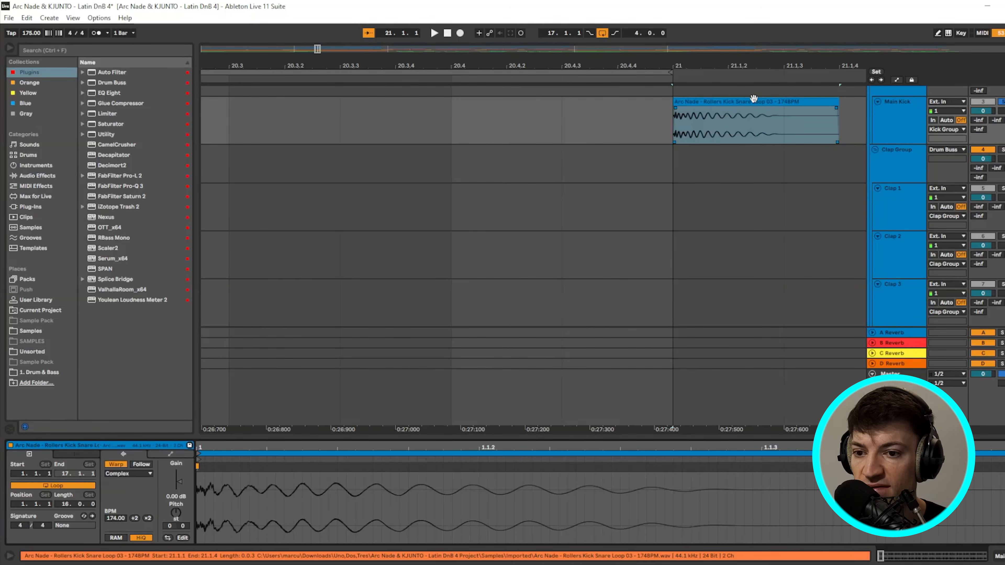
pyautogui.scroll(-3, 672, 124)
pyautogui.scroll(-5, 671, 123)
pyautogui.click(361, 120)
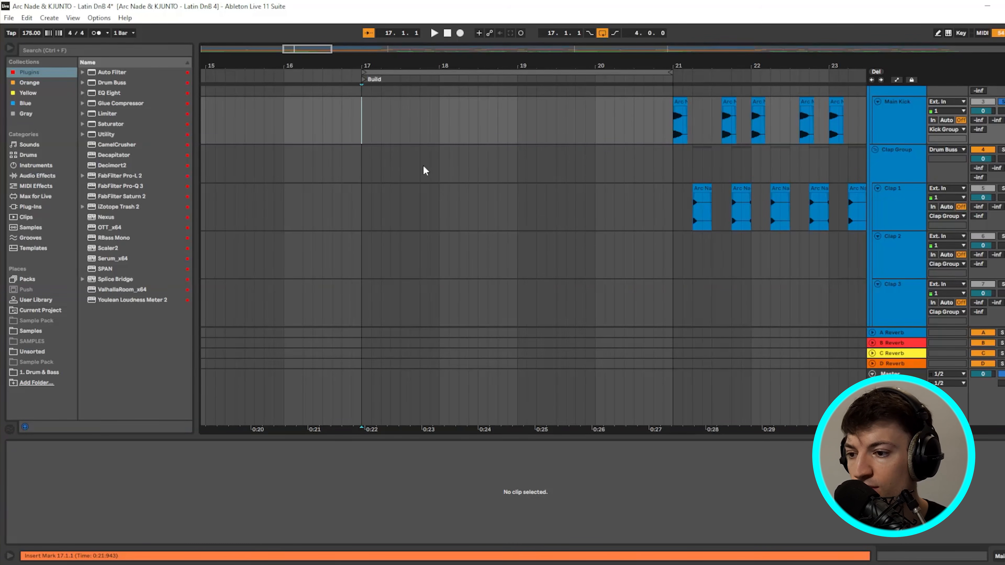
pyautogui.hotkey('ctrl', 'v')
pyautogui.click(398, 115)
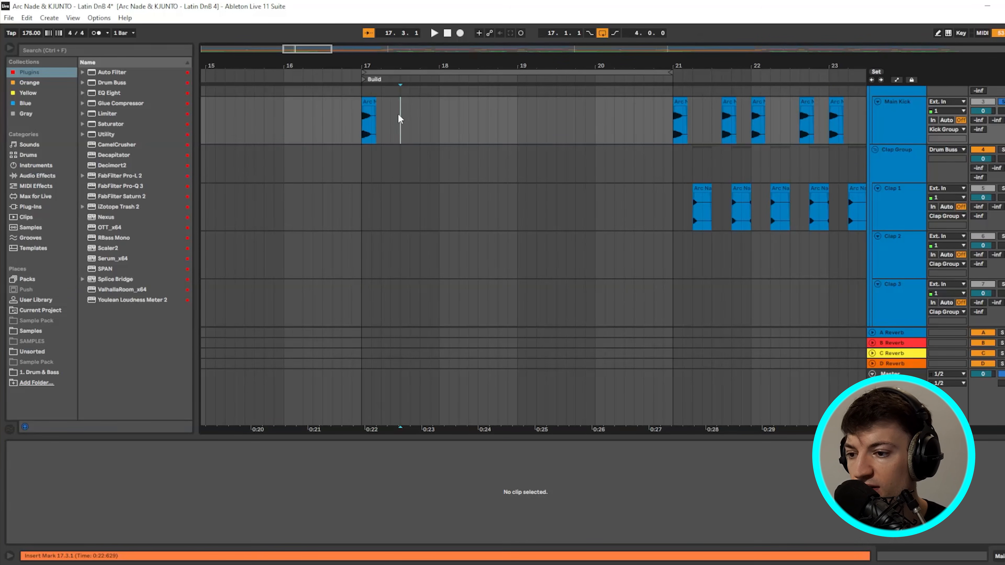
pyautogui.hotkey('ctrl', 'v')
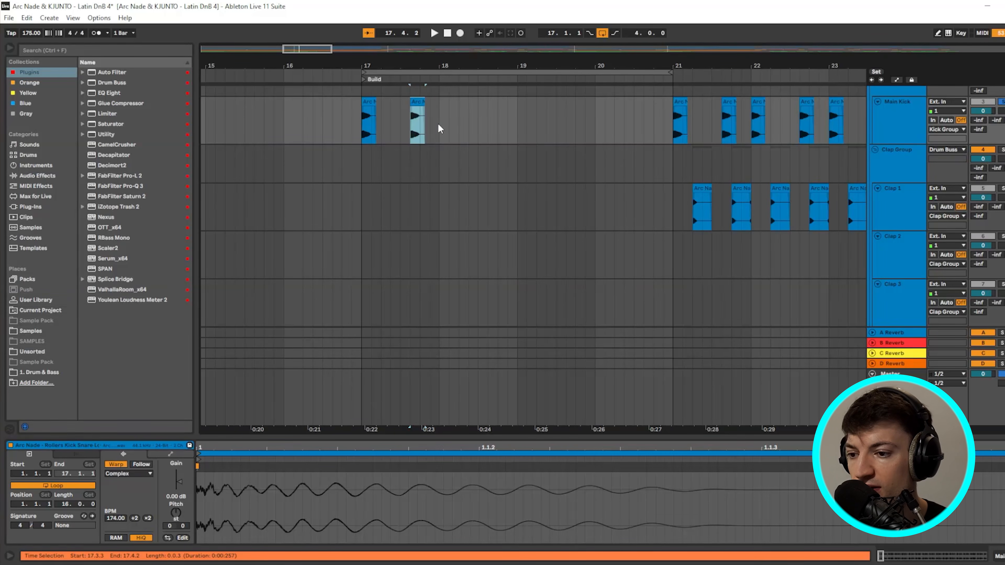
pyautogui.moveTo(438, 126); pyautogui.dragTo(364, 134)
pyautogui.hotkey('ctrl', 'd')
pyautogui.hotkey('ctrl', 'd')
pyautogui.hotkey('ctrl', 'd')
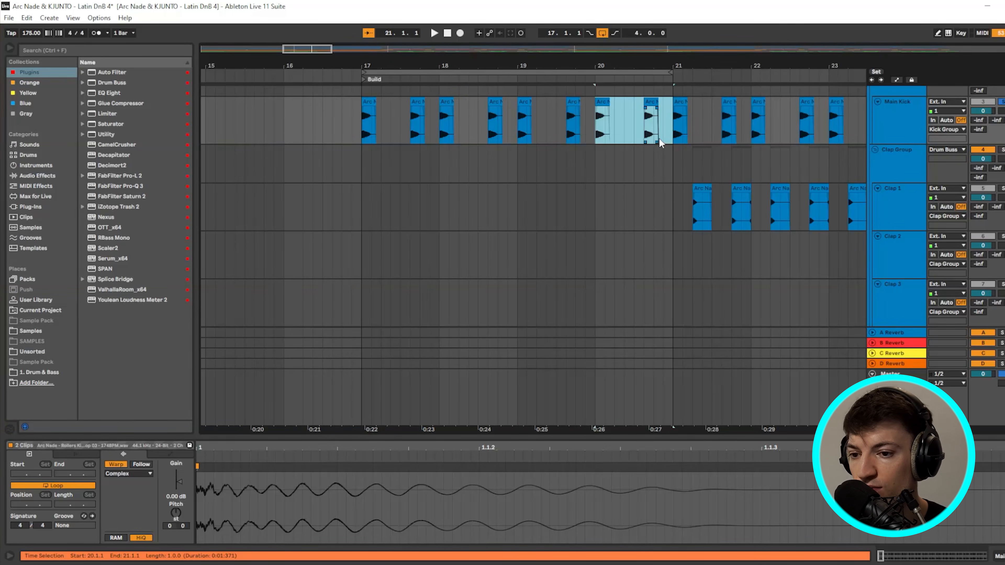
# - Paste claps on beats 2 and 4 of bar 17 and repeat them through bar 20
pyautogui.click(701, 189)
pyautogui.scroll(6, 709, 191)
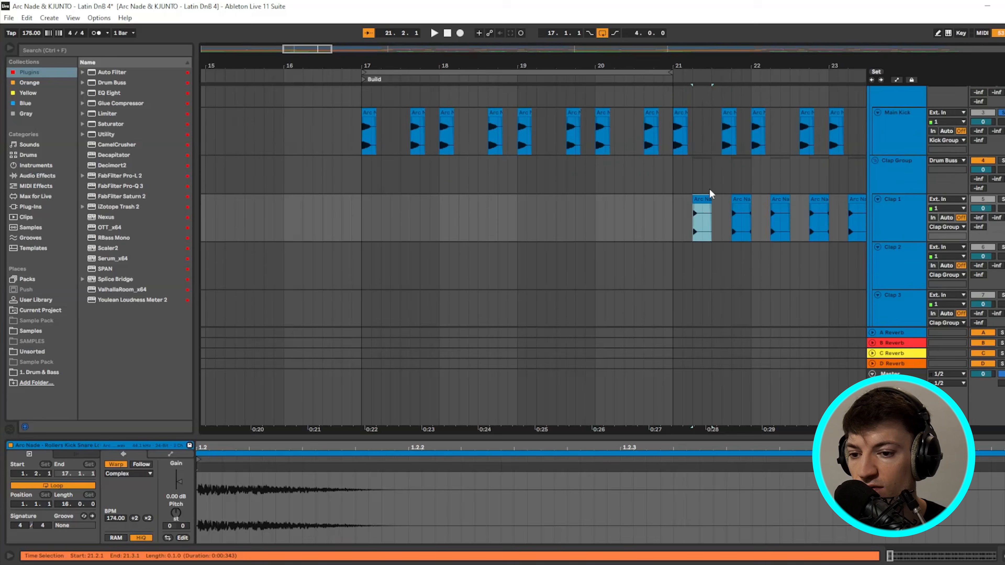
pyautogui.scroll(-6, 453, 248)
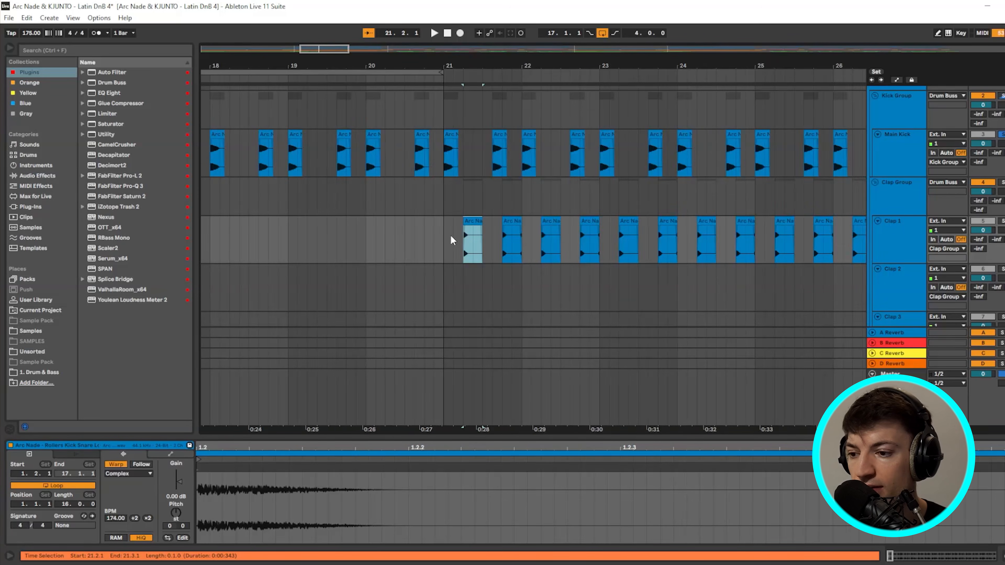
pyautogui.moveTo(306, 46); pyautogui.dragTo(305, 53)
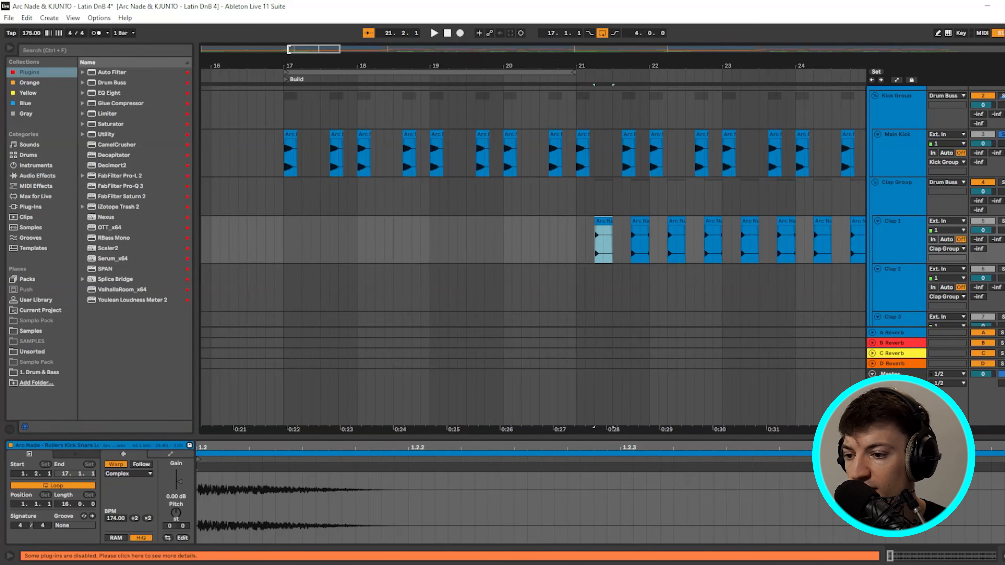
pyautogui.click(301, 248)
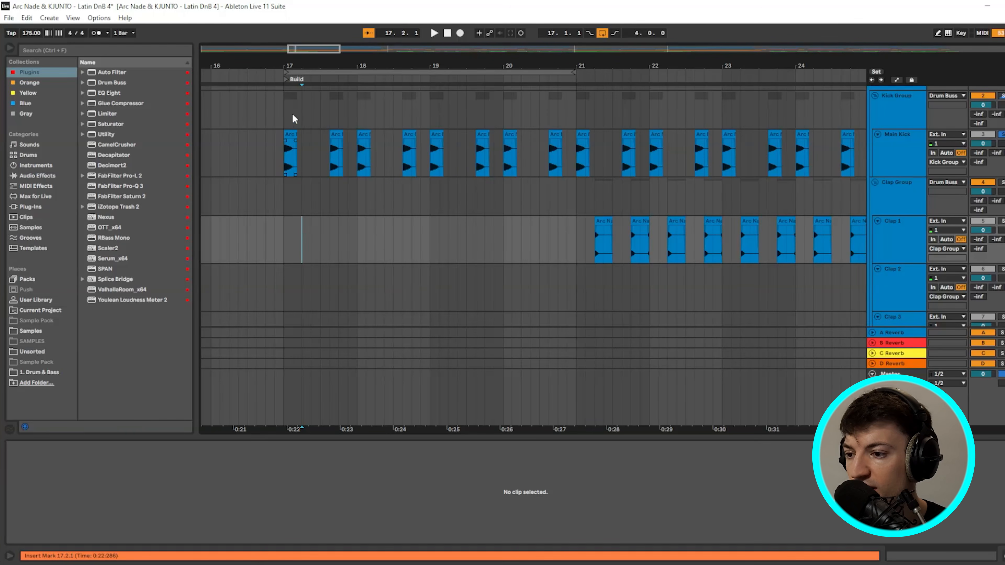
pyautogui.hotkey('ctrl', 'v')
pyautogui.click(647, 231)
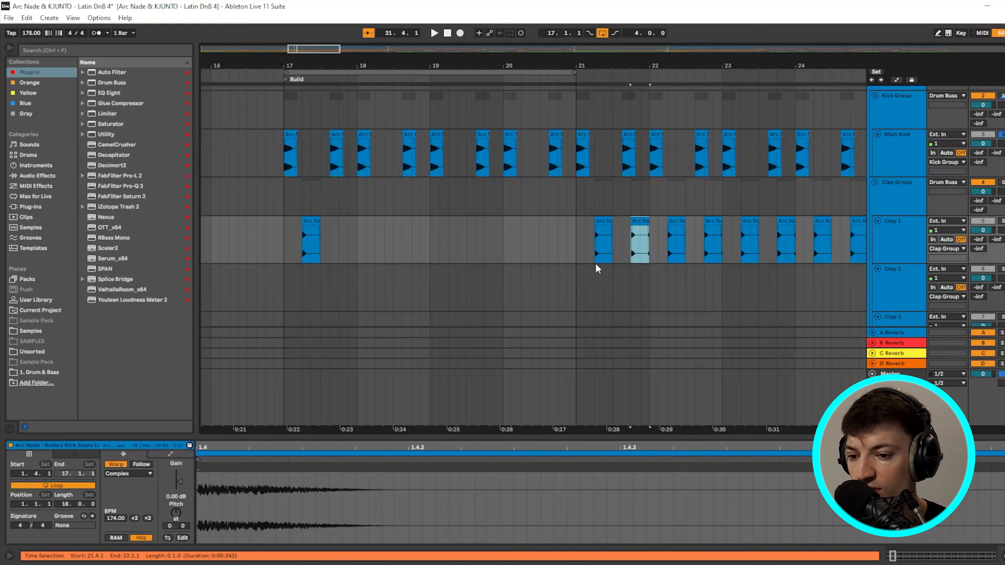
pyautogui.click(342, 242)
pyautogui.hotkey('ctrl', 'v')
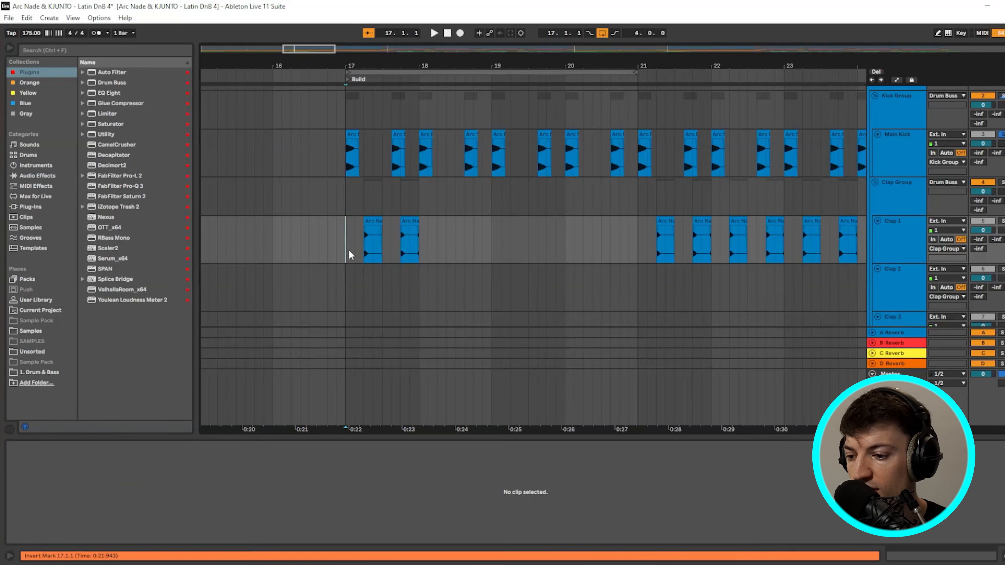
pyautogui.hotkey('ctrl', 'd')
pyautogui.hotkey('ctrl', 'd')
pyautogui.hotkey('ctrl', 'd')
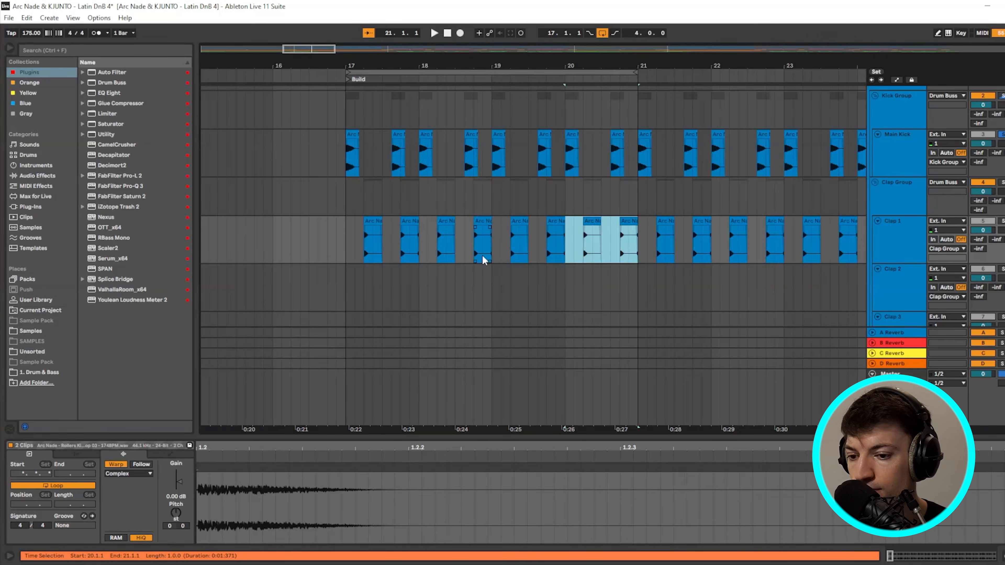
# - Audition the new Build pattern from bar 17, then zoom out across the Build and Drop 1
pyautogui.click(345, 239)
pyautogui.press('space')
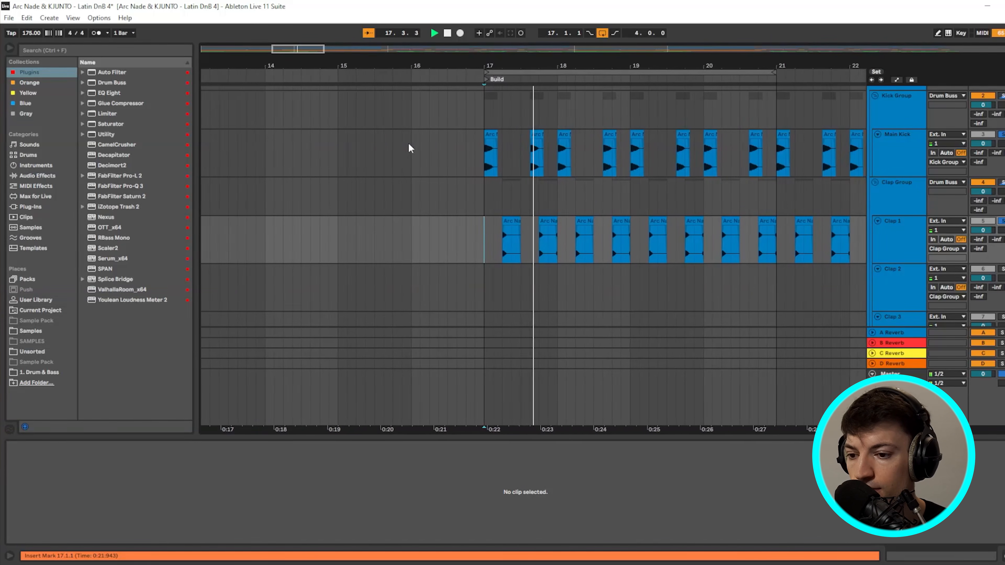
pyautogui.press('space')
pyautogui.moveTo(326, 50); pyautogui.dragTo(357, 50)
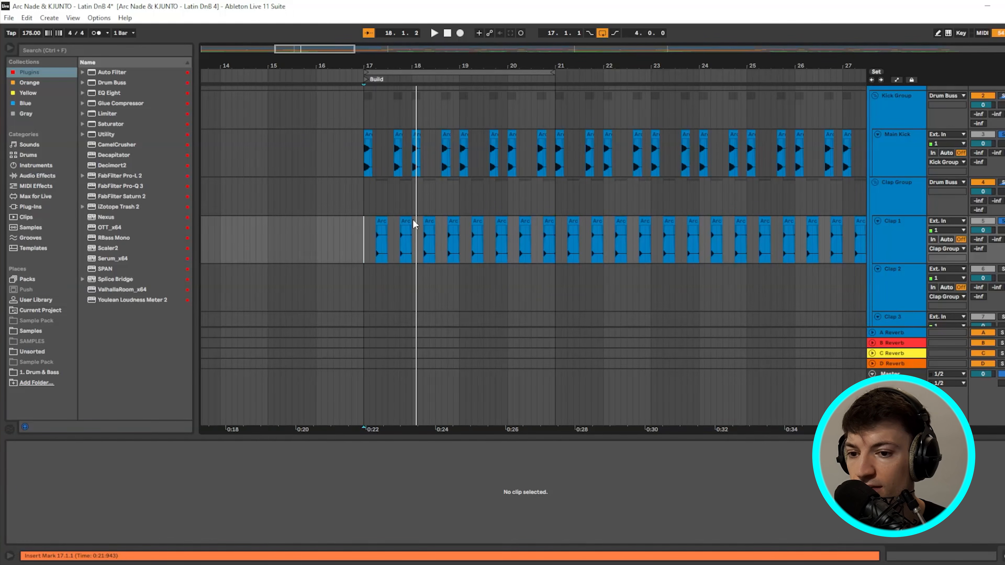
pyautogui.moveTo(352, 50); pyautogui.dragTo(431, 50)
pyautogui.click(578, 157)
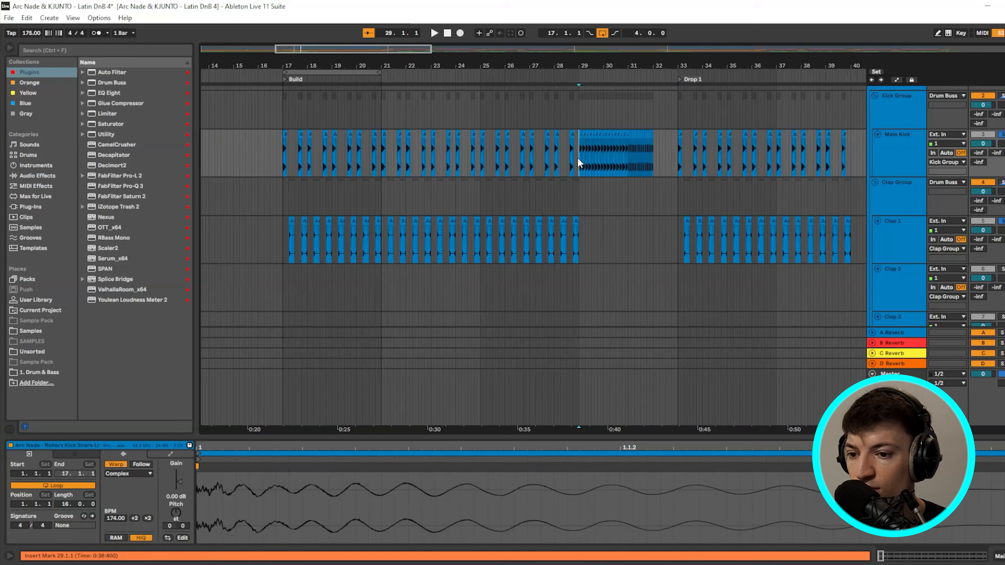
pyautogui.rightClick(553, 198)
pyautogui.moveTo(379, 73); pyautogui.dragTo(582, 86)
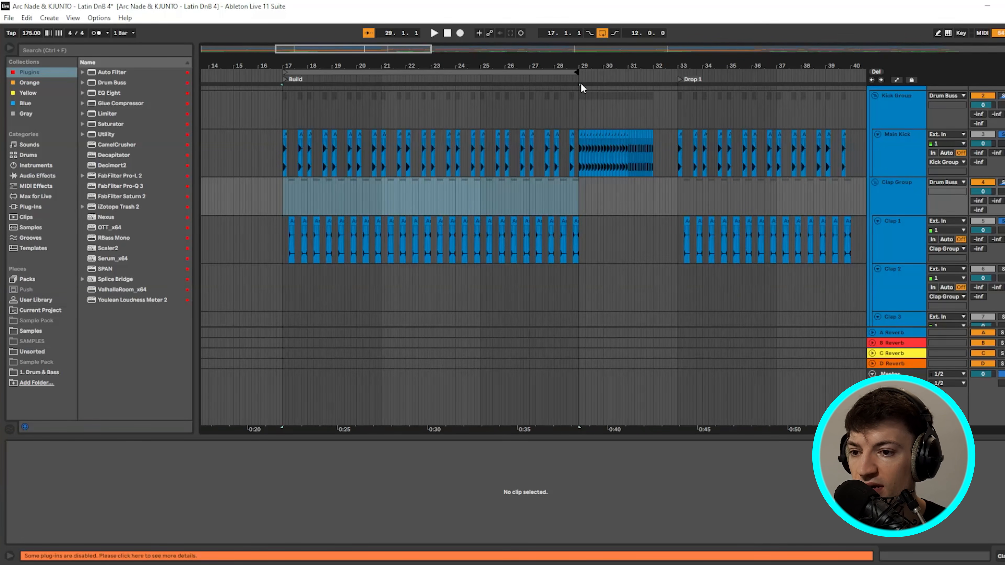
pyautogui.click(577, 156)
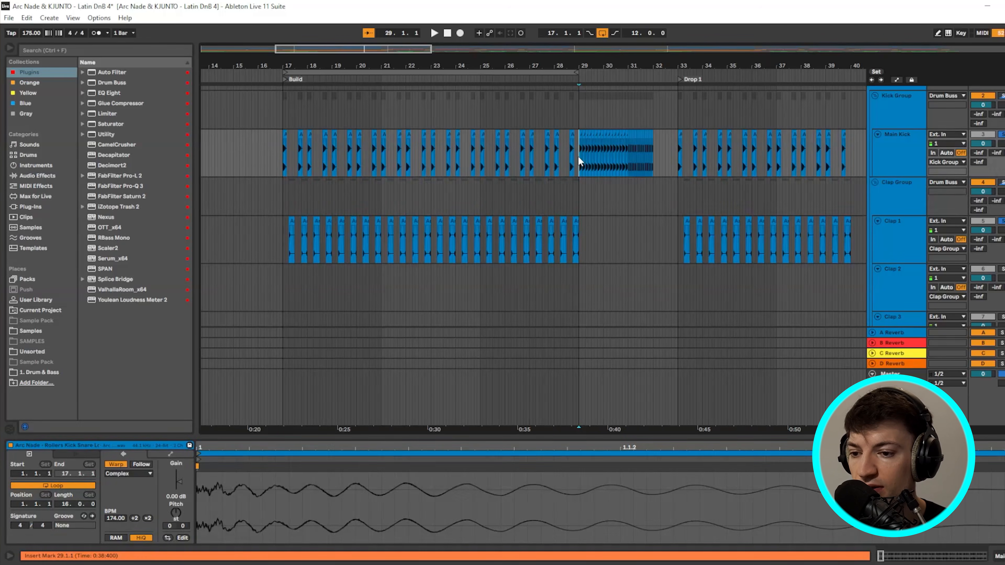
pyautogui.scroll(3, 676, 158)
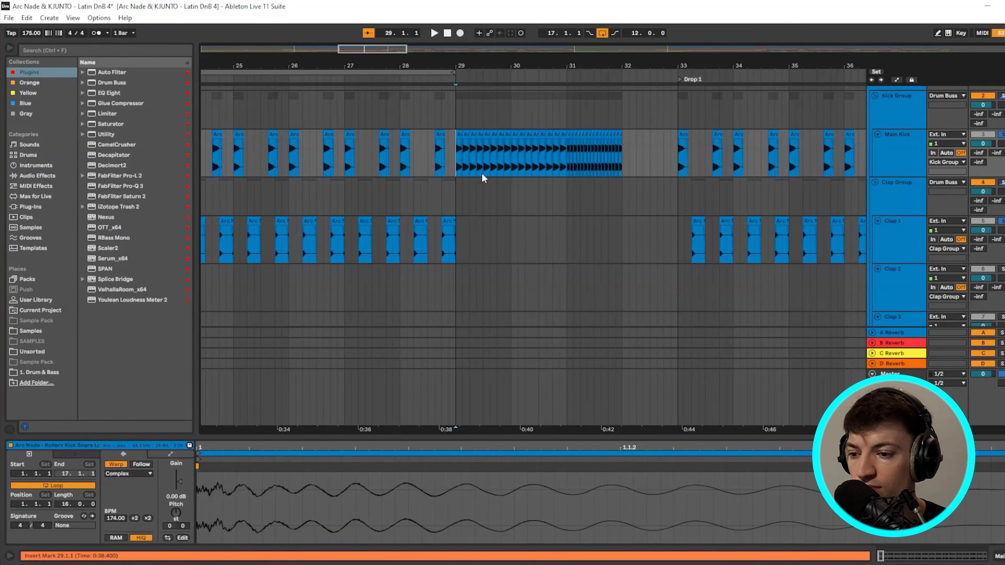
pyautogui.press('space')
pyautogui.scroll(3, 545, 159)
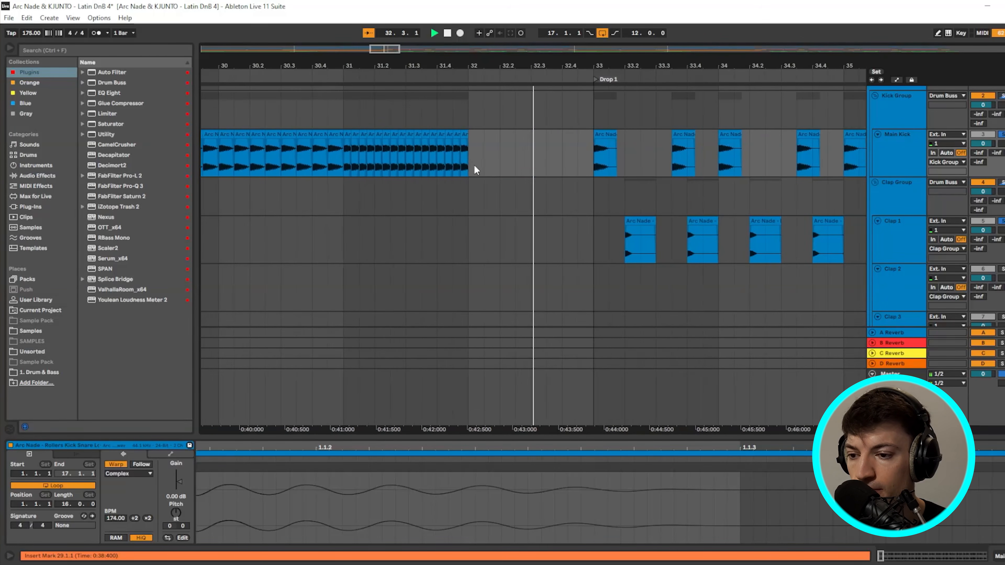
pyautogui.press('space')
pyautogui.moveTo(468, 165); pyautogui.dragTo(594, 156)
pyautogui.scroll(-2, 512, 155)
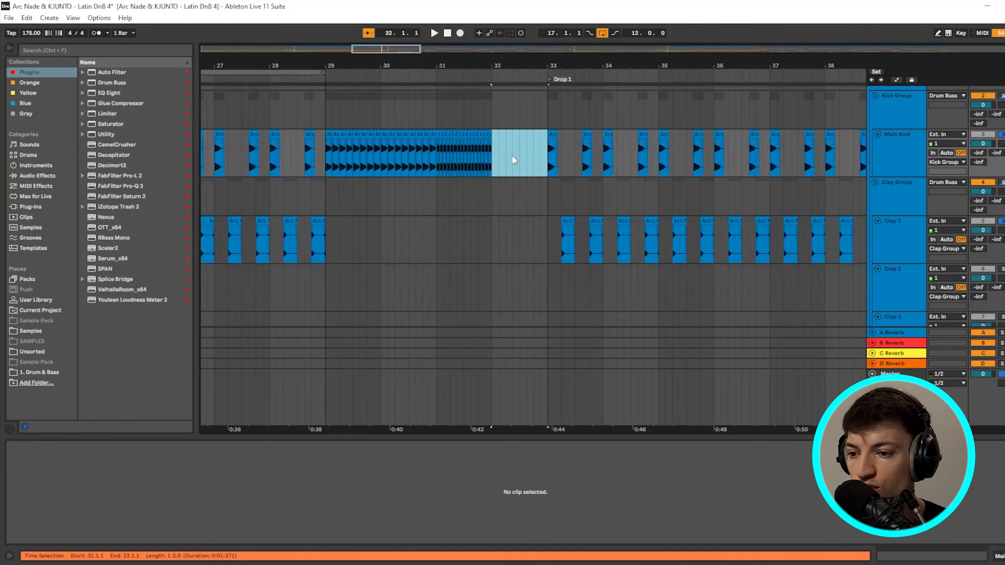
pyautogui.scroll(-3, 494, 245)
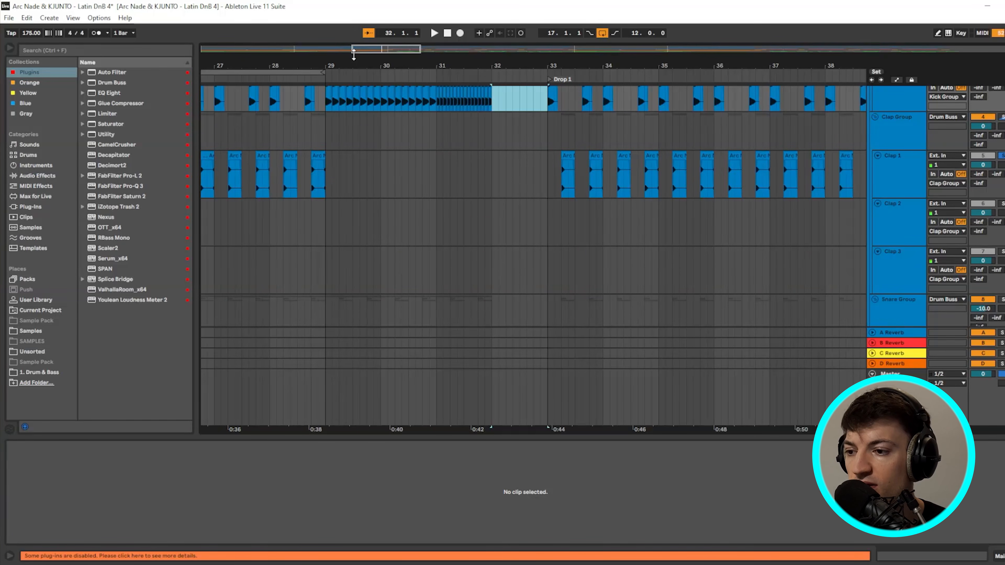
# - Play the snare build from bar 25 leading into Drop 1
pyautogui.moveTo(352, 49); pyautogui.dragTo(266, 49)
pyautogui.scroll(1, 411, 204)
pyautogui.scroll(-4, 683, 259)
pyautogui.click(652, 229)
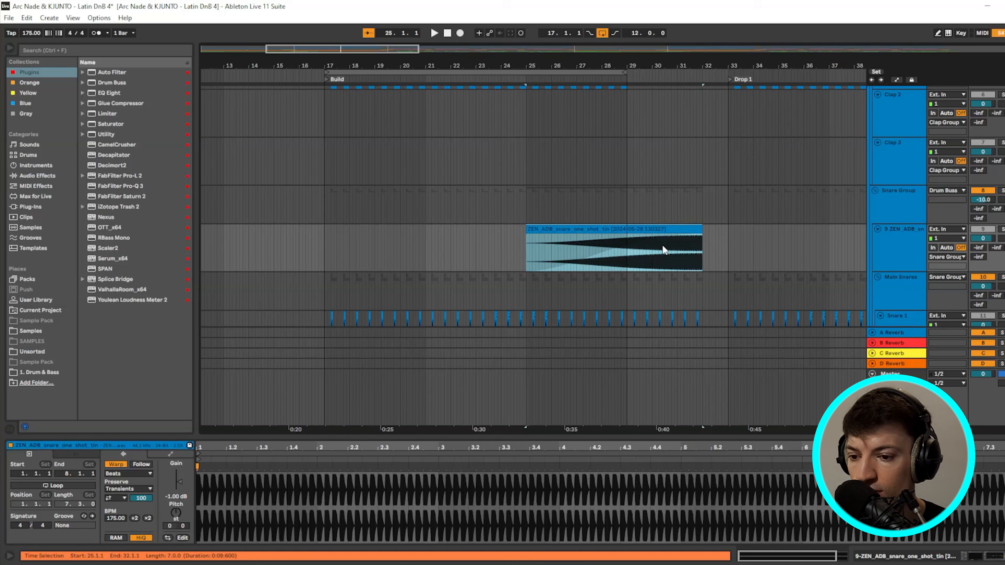
pyautogui.scroll(4, 663, 246)
pyautogui.click(995, 263)
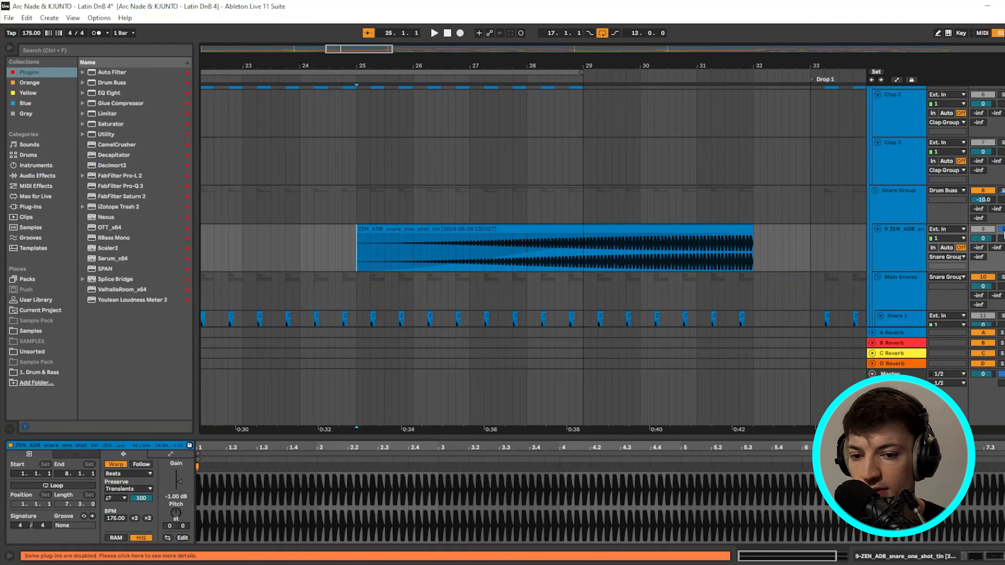
pyautogui.press('space')
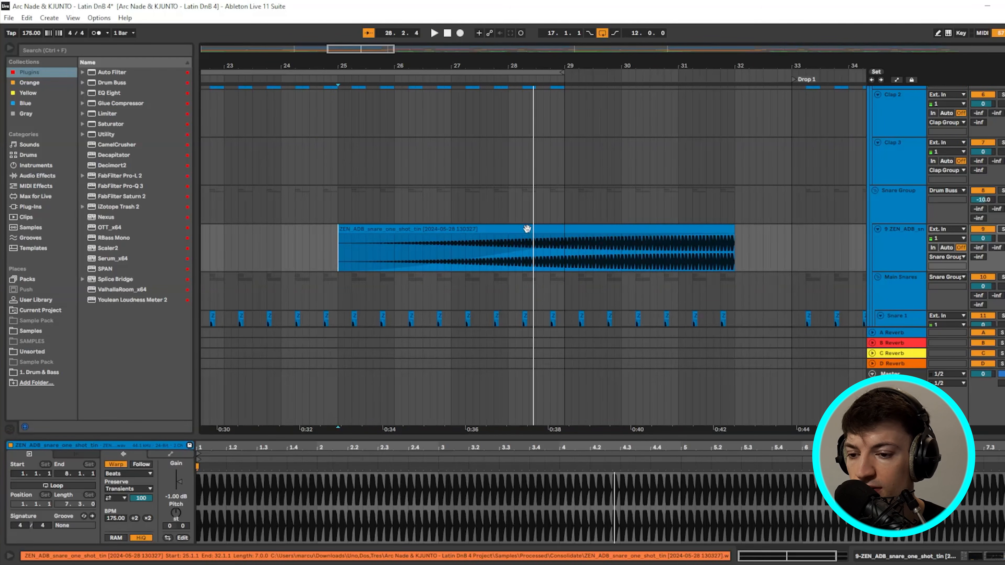
# - Play the Build section's snares, kicks and claps from bar 17, restarting once
pyautogui.scroll(-5, 510, 229)
pyautogui.scroll(-4, 411, 231)
pyautogui.scroll(5, 368, 190)
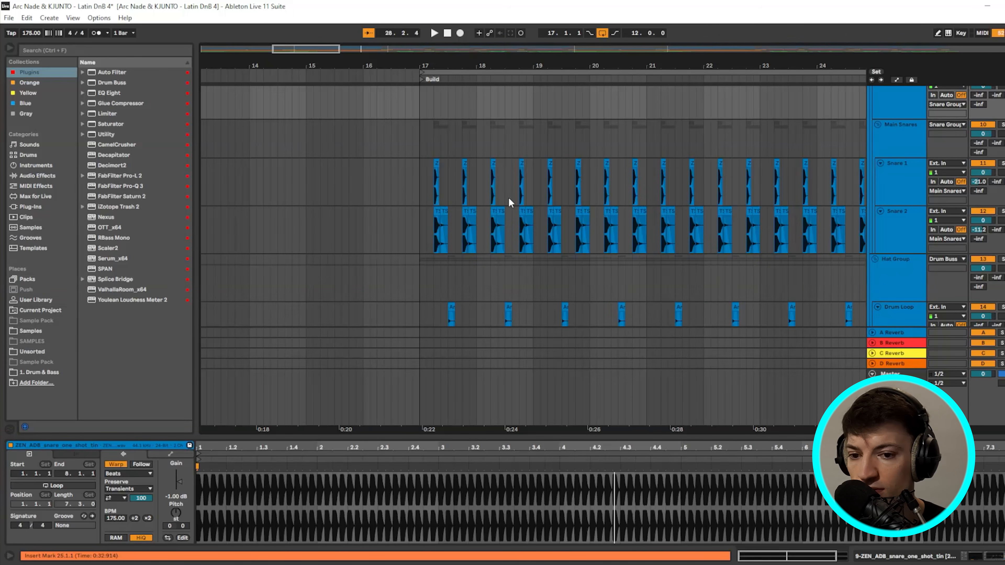
pyautogui.click(422, 183)
pyautogui.scroll(5, 462, 188)
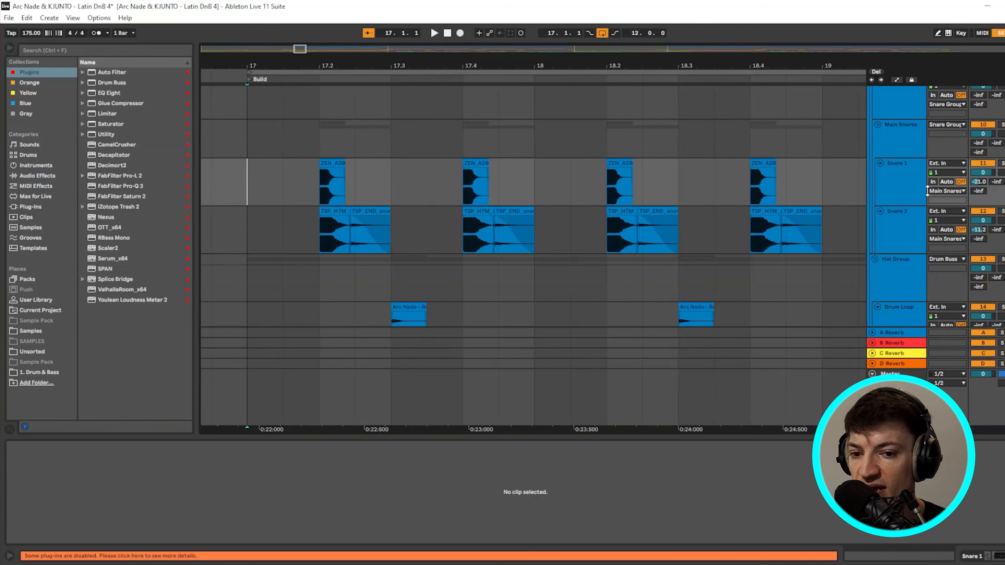
pyautogui.press('space')
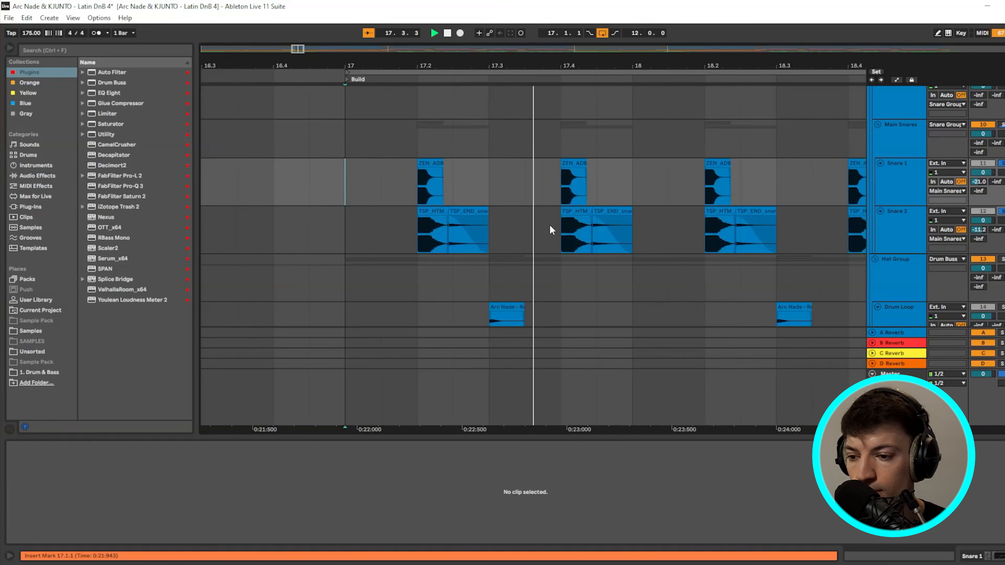
pyautogui.scroll(-5, 561, 210)
pyautogui.scroll(6, 548, 210)
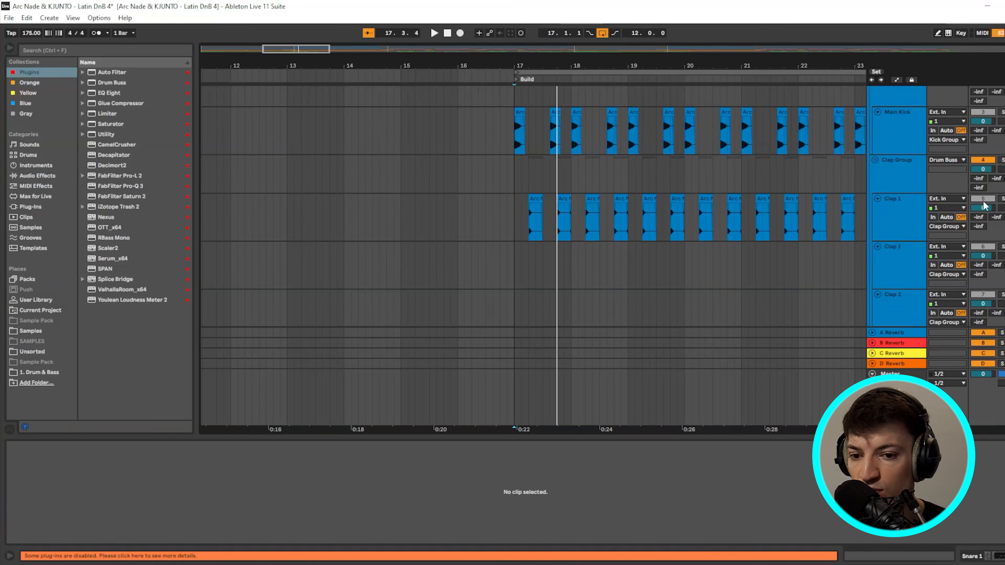
pyautogui.press('space')
pyautogui.scroll(-5, 557, 253)
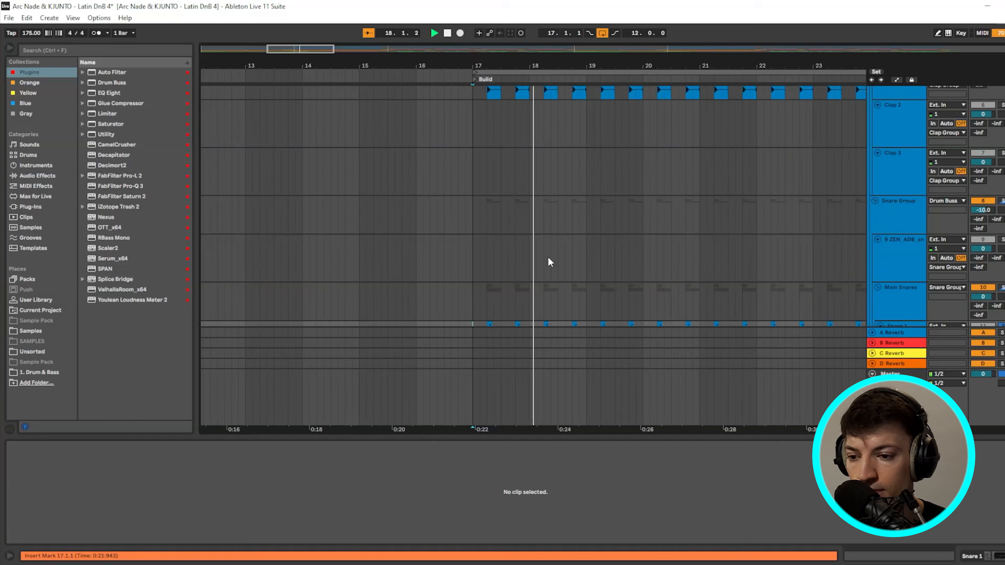
pyautogui.moveTo(297, 49); pyautogui.dragTo(304, 49)
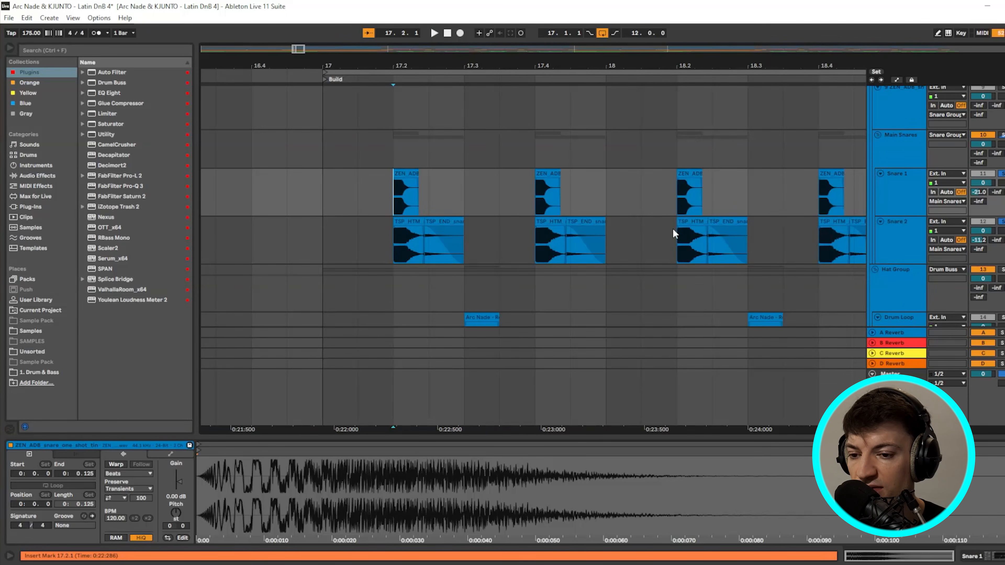
# - Set the playback start at 17.3.1 and briefly play the Build's hats
pyautogui.scroll(-1, 633, 234)
pyautogui.scroll(-5, 386, 217)
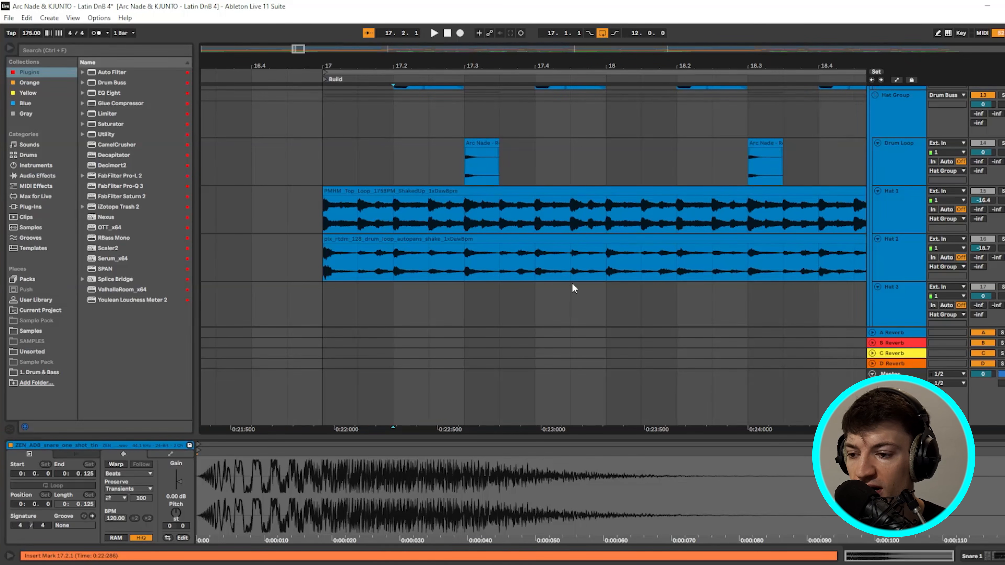
pyautogui.scroll(1, 659, 183)
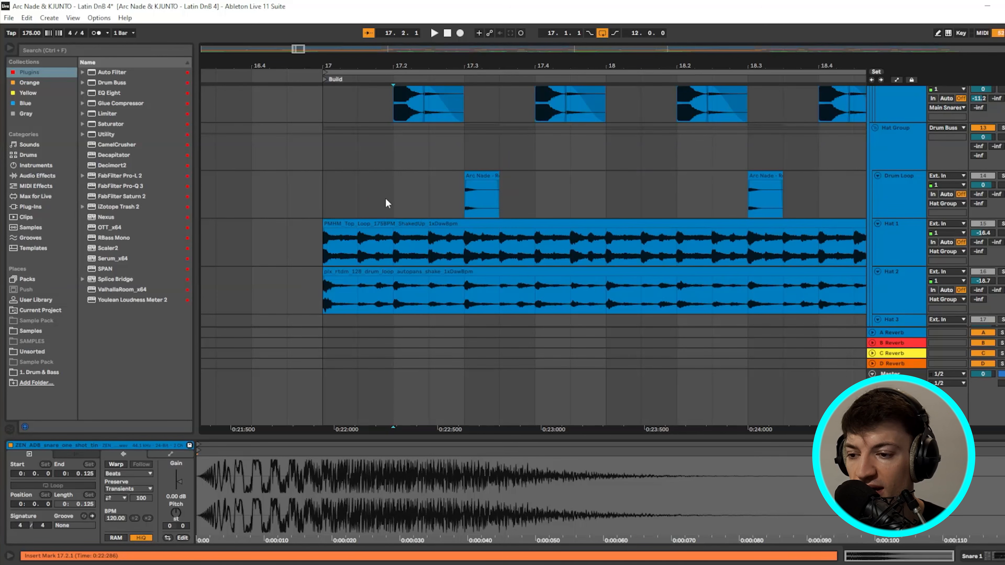
pyautogui.click(336, 190)
pyautogui.scroll(-3, 727, 193)
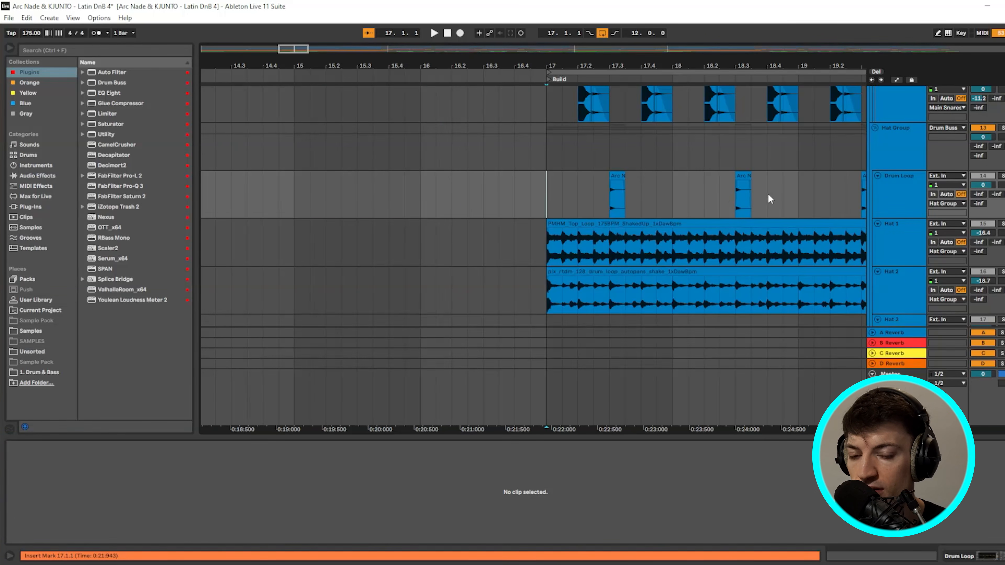
pyautogui.moveTo(767, 194); pyautogui.dragTo(678, 193)
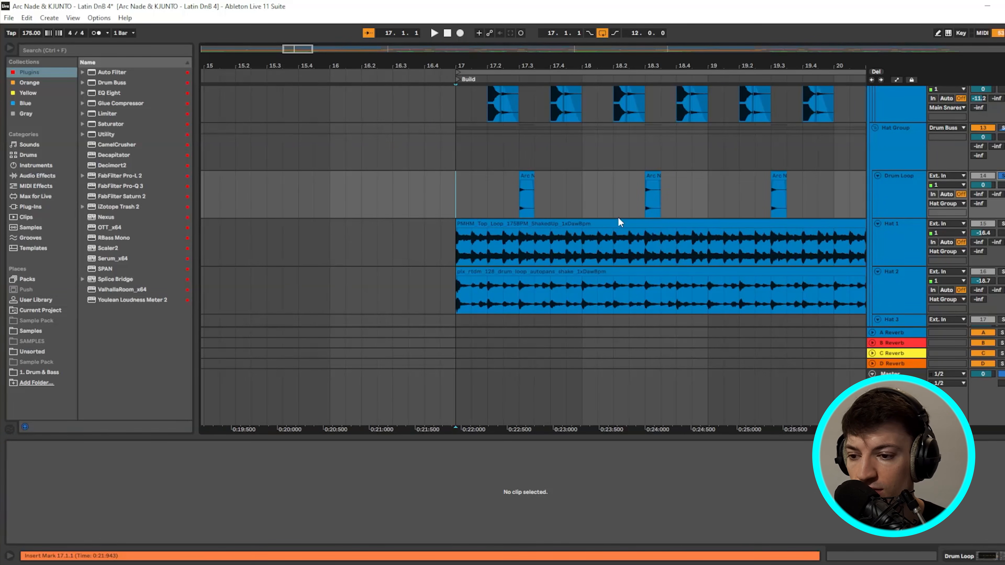
pyautogui.scroll(5, 536, 198)
pyautogui.doubleClick(412, 195)
pyautogui.scroll(-4, 411, 195)
pyautogui.click(401, 194)
pyautogui.press('space')
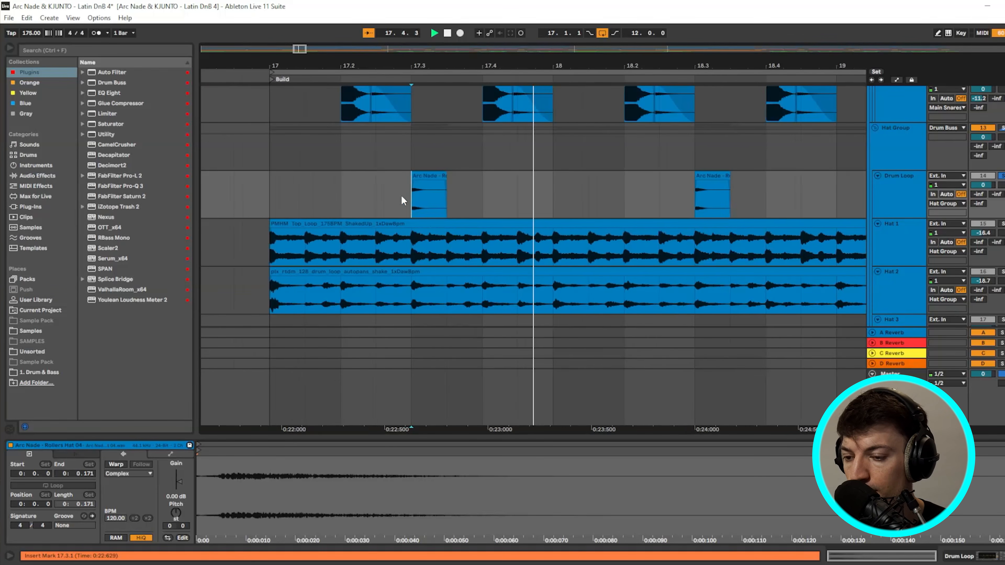
pyautogui.press('space')
pyautogui.press('space')
pyautogui.press('space')
# - Show Hat 1's Utility and EQ Eight chain and play the hat loops from bar 17
pyautogui.click(897, 185)
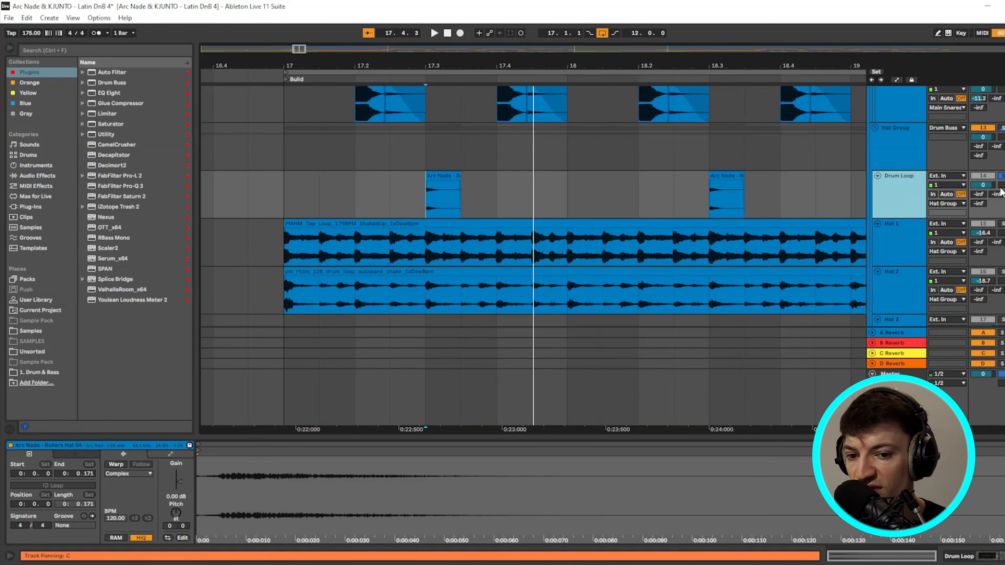
pyautogui.doubleClick(916, 188)
pyautogui.click(375, 260)
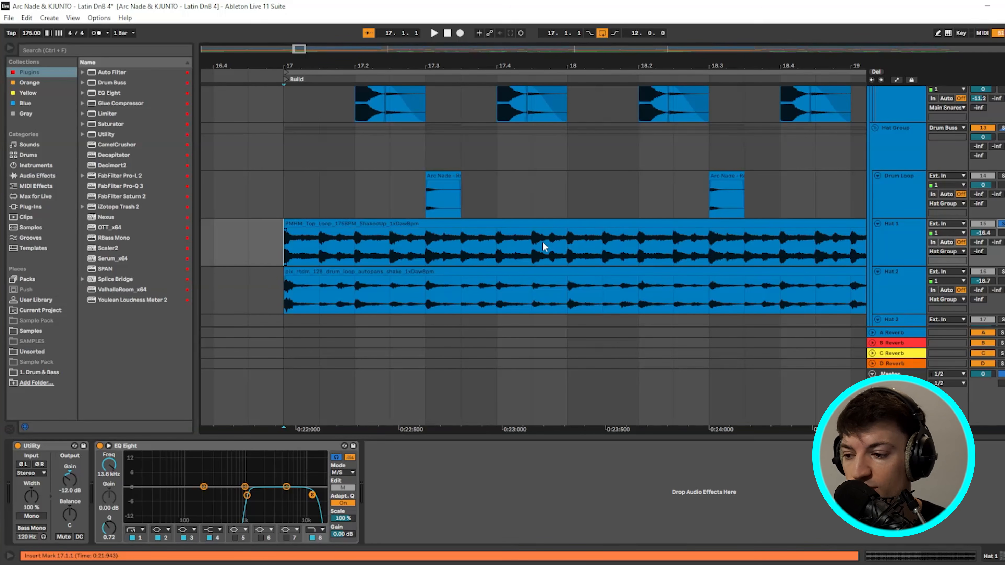
pyautogui.press('space')
pyautogui.press('space')
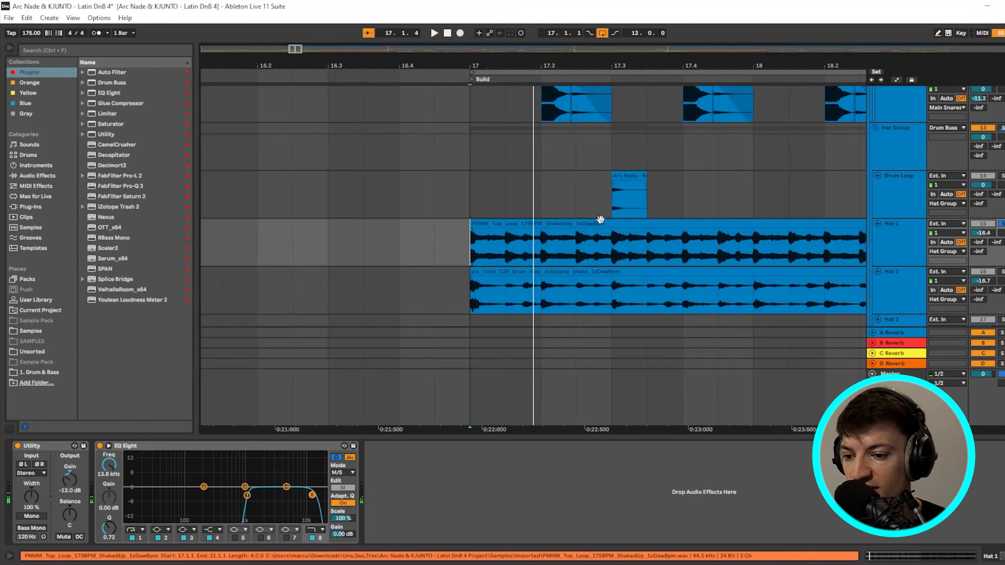
pyautogui.press('space')
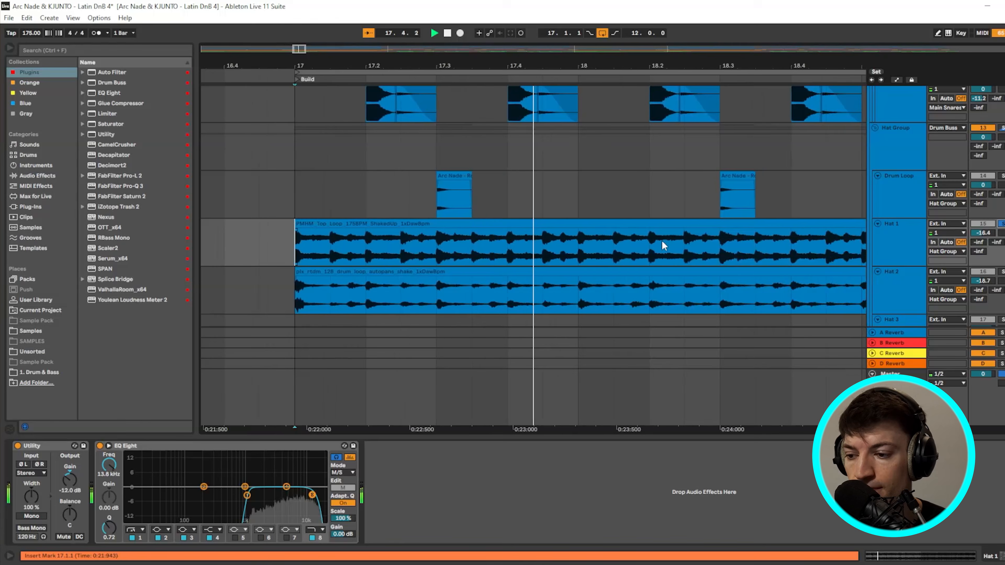
pyautogui.scroll(-1, 662, 240)
pyautogui.press('space')
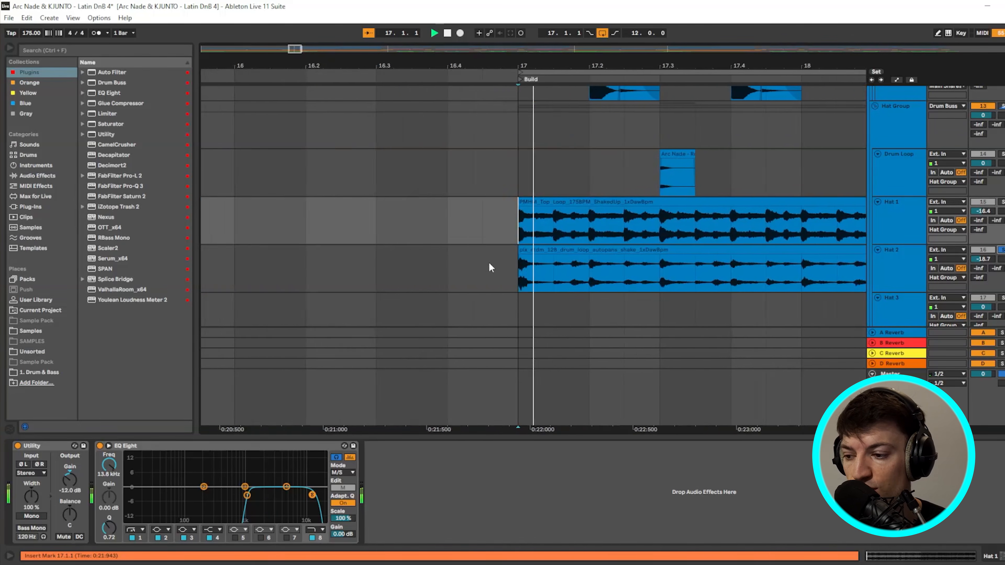
pyautogui.scroll(-8, 598, 257)
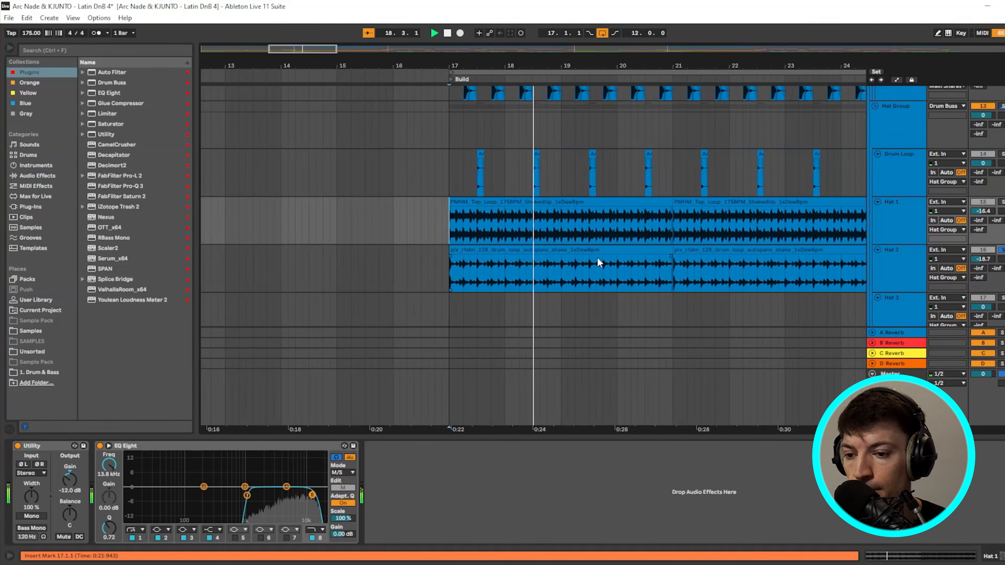
# - Show the Drum Buss effects and play the drums from bar 17
pyautogui.press('space')
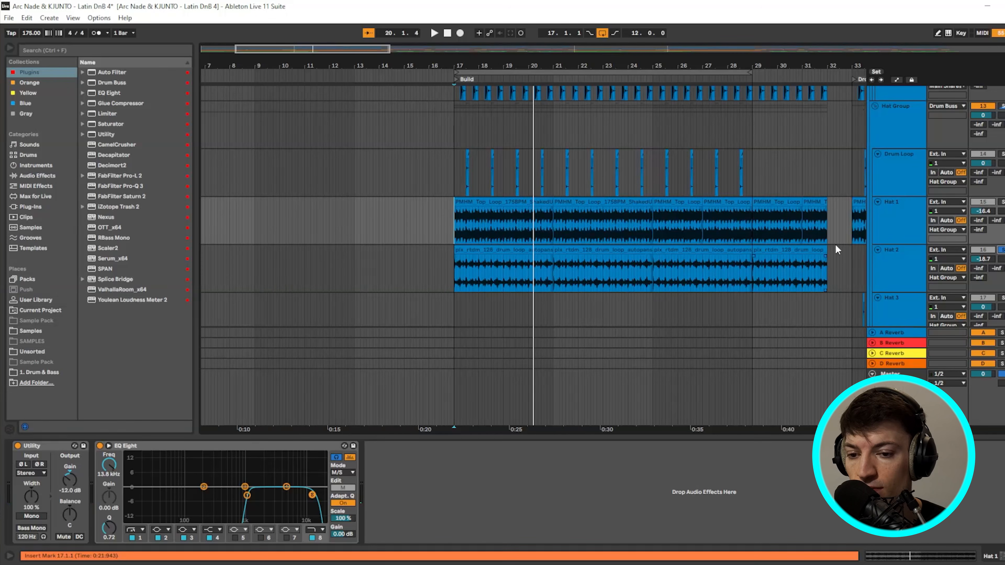
pyautogui.click(827, 170)
pyautogui.scroll(10, 771, 237)
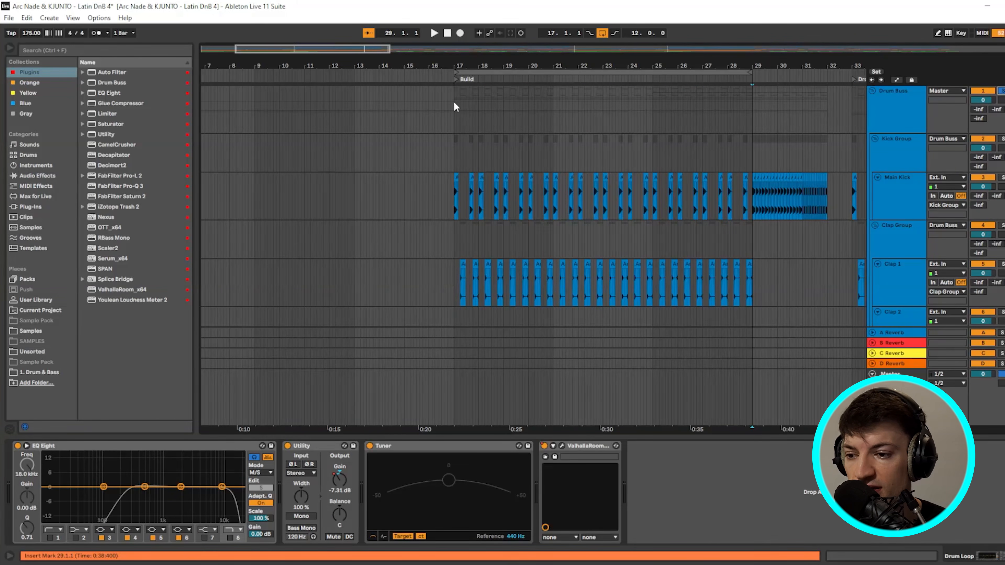
pyautogui.click(453, 101)
pyautogui.press('space')
pyautogui.scroll(-5, 660, 230)
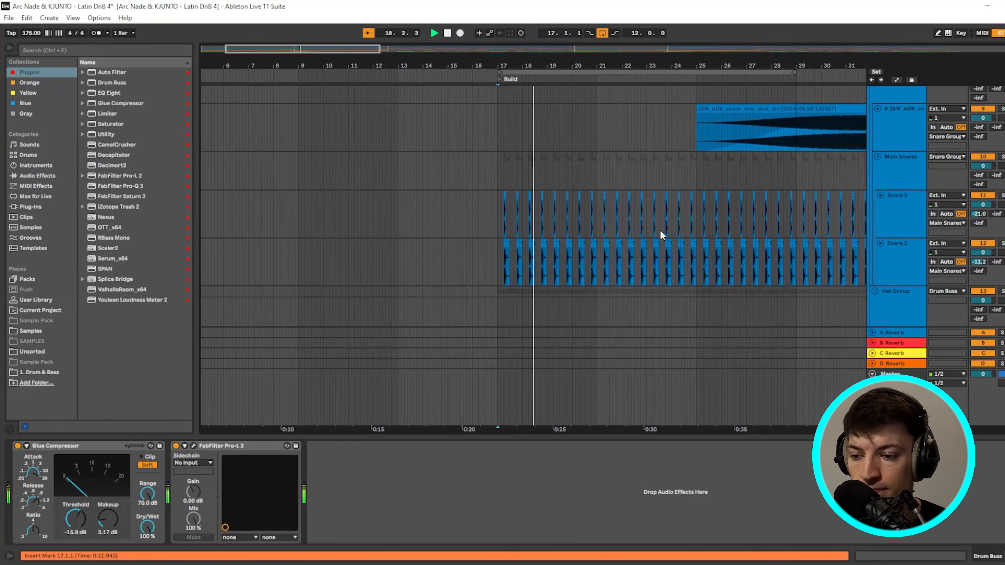
pyautogui.scroll(-5, 660, 230)
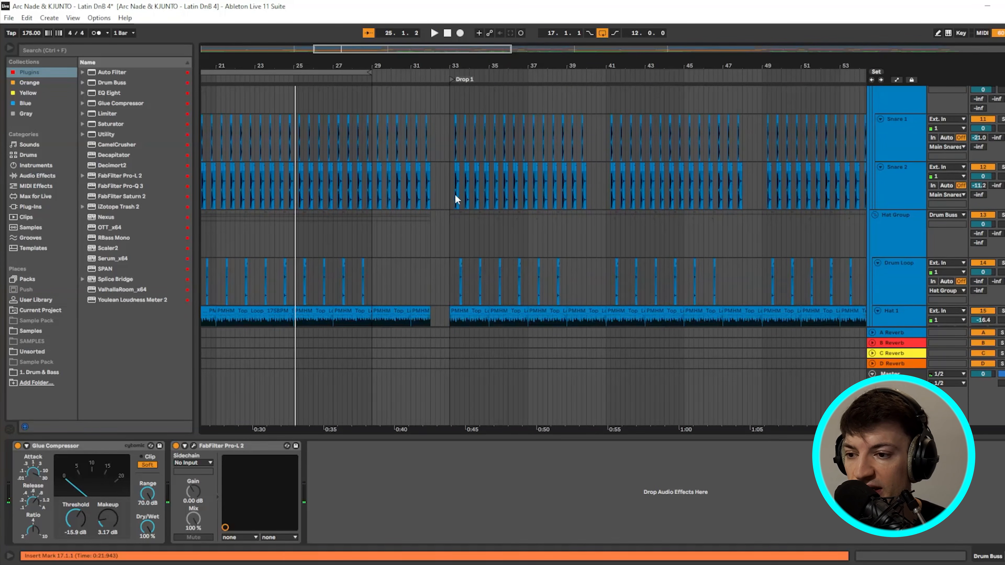
pyautogui.scroll(-5, 503, 213)
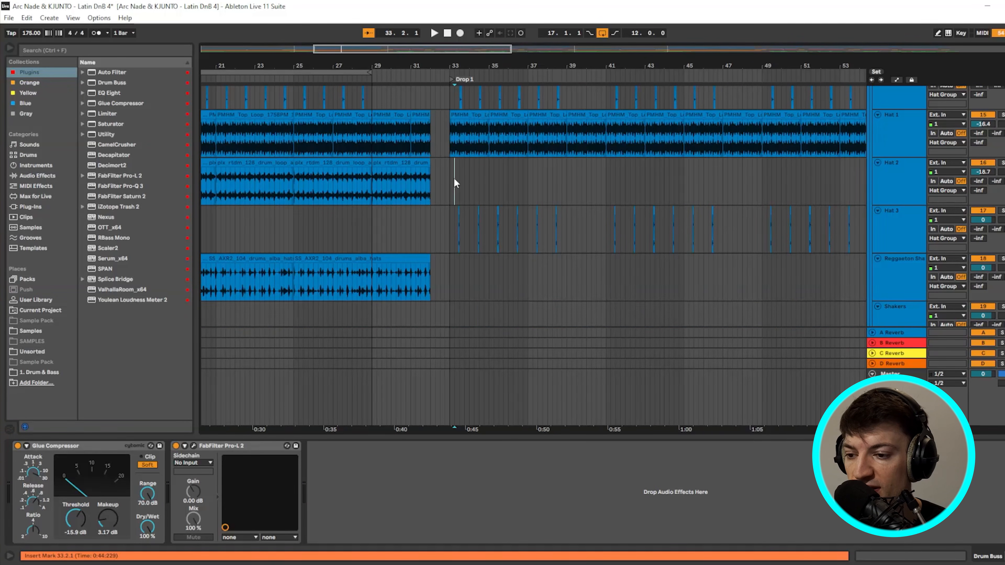
# - Inspect the Hat 2, Reggaeton Shakers and Extra 2 clips, zooming in on Drop 1's start
pyautogui.click(454, 177)
pyautogui.click(390, 163)
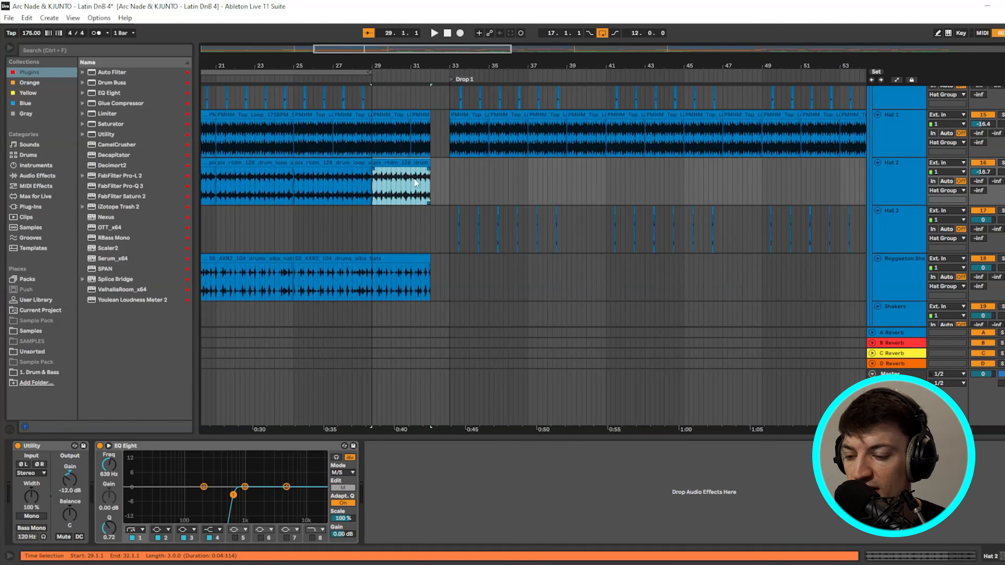
pyautogui.scroll(-3, 415, 182)
pyautogui.click(401, 203)
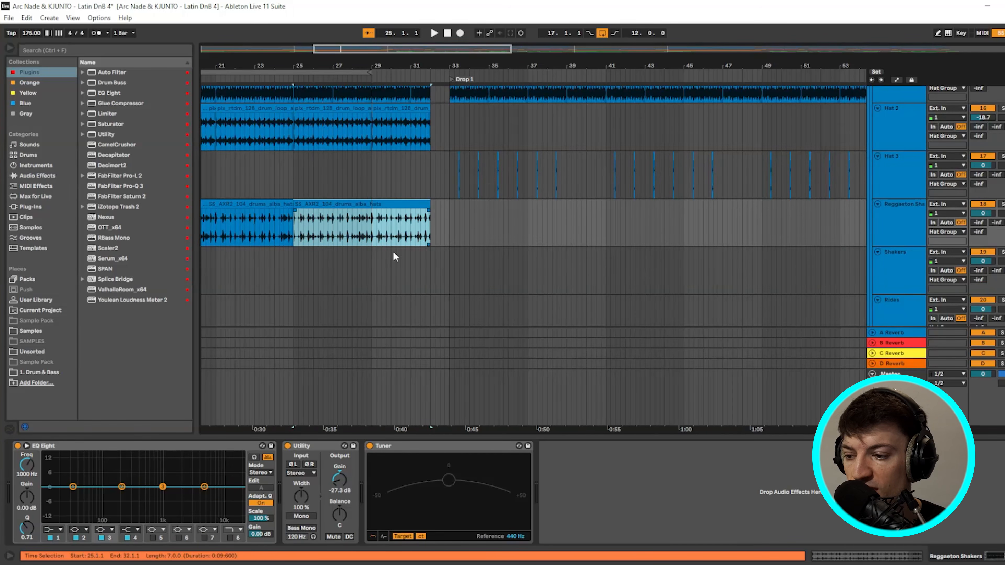
pyautogui.scroll(-10, 395, 256)
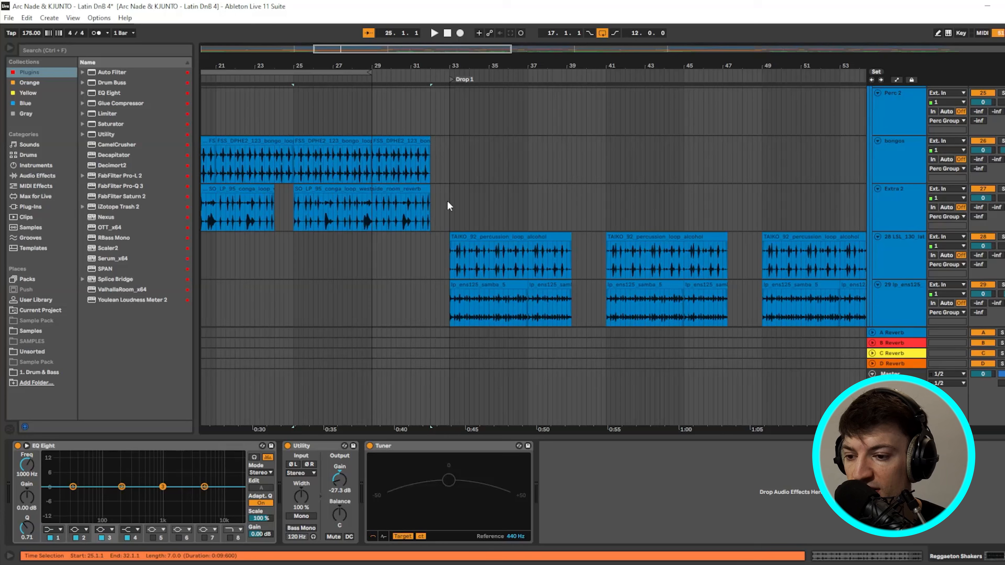
pyautogui.click(450, 202)
pyautogui.press('+')
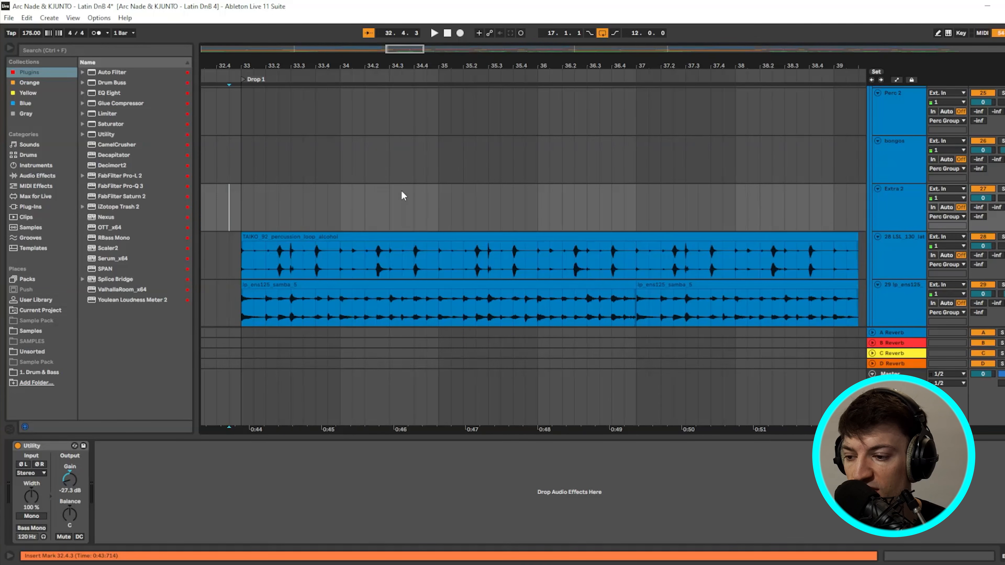
pyautogui.scroll(-3, 401, 190)
# - Select the TAIKO percussion loop and play Drop 1 from its marker, then stop
pyautogui.click(514, 264)
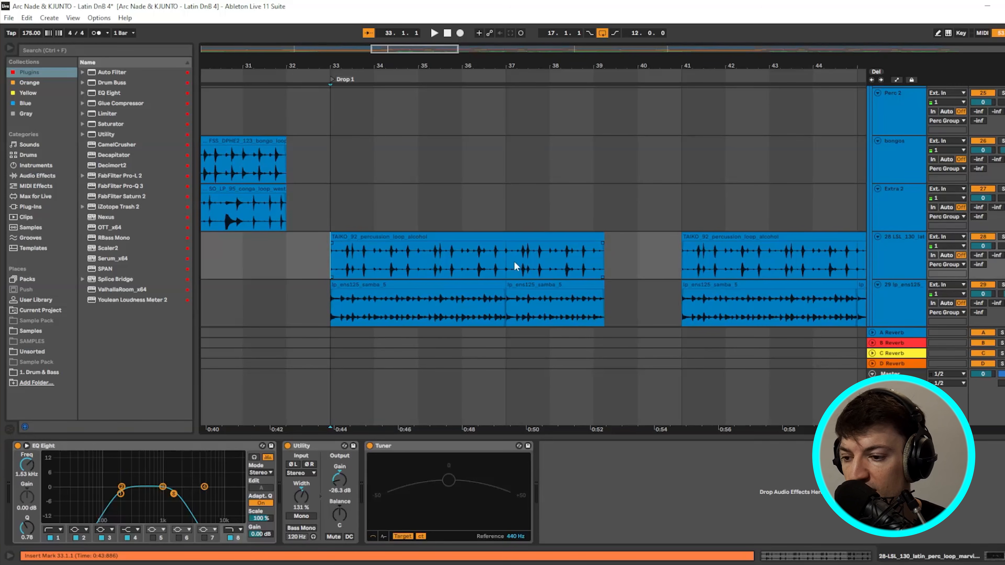
pyautogui.press('space')
pyautogui.scroll(-2, 995, 243)
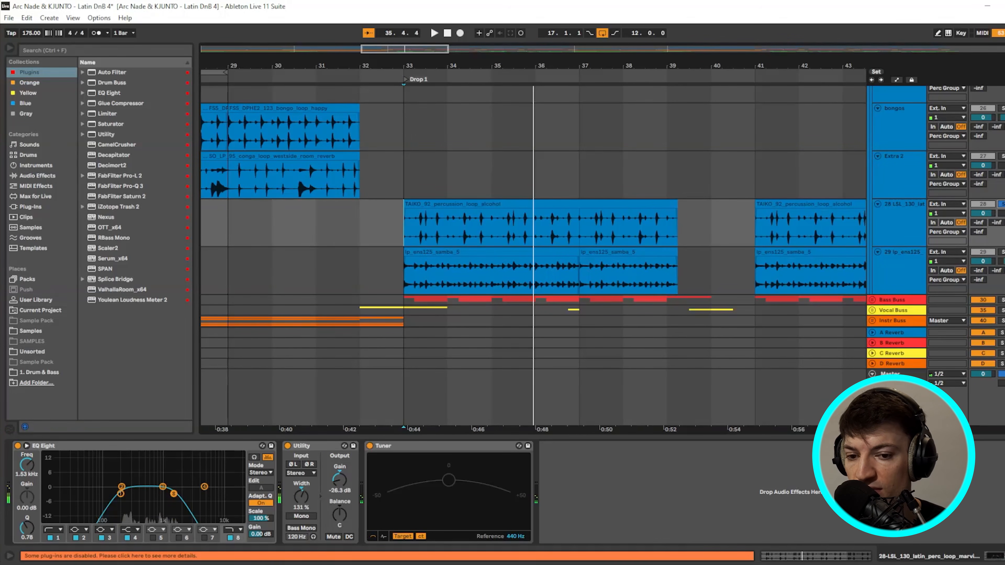
pyautogui.press('space')
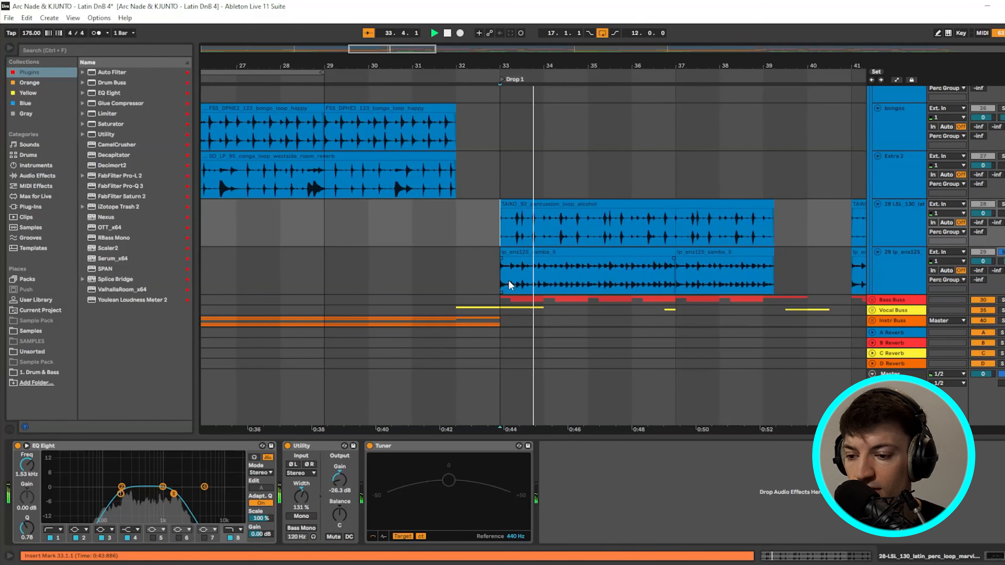
pyautogui.scroll(3, 879, 283)
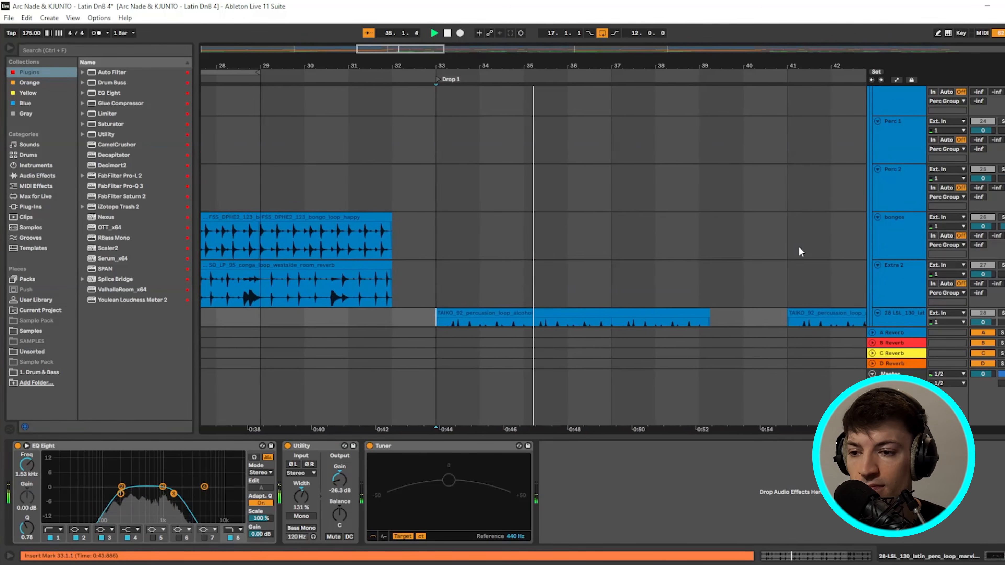
pyautogui.press('space')
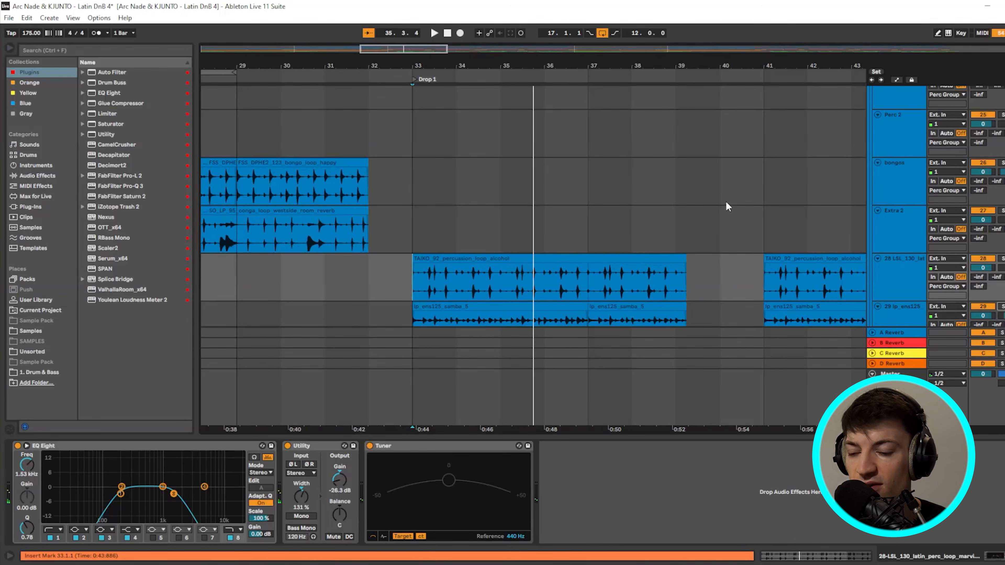
pyautogui.scroll(10, 726, 206)
pyautogui.scroll(5, 415, 182)
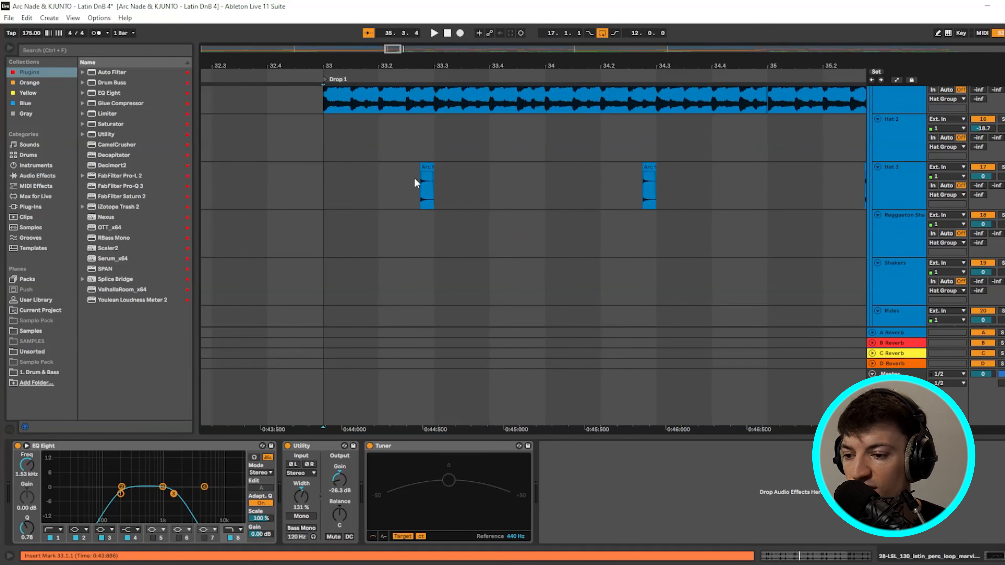
# - Inspect the short Hat 3 one-shot clip at 33.2.4 in Drop 1
pyautogui.click(425, 186)
pyautogui.scroll(5, 421, 175)
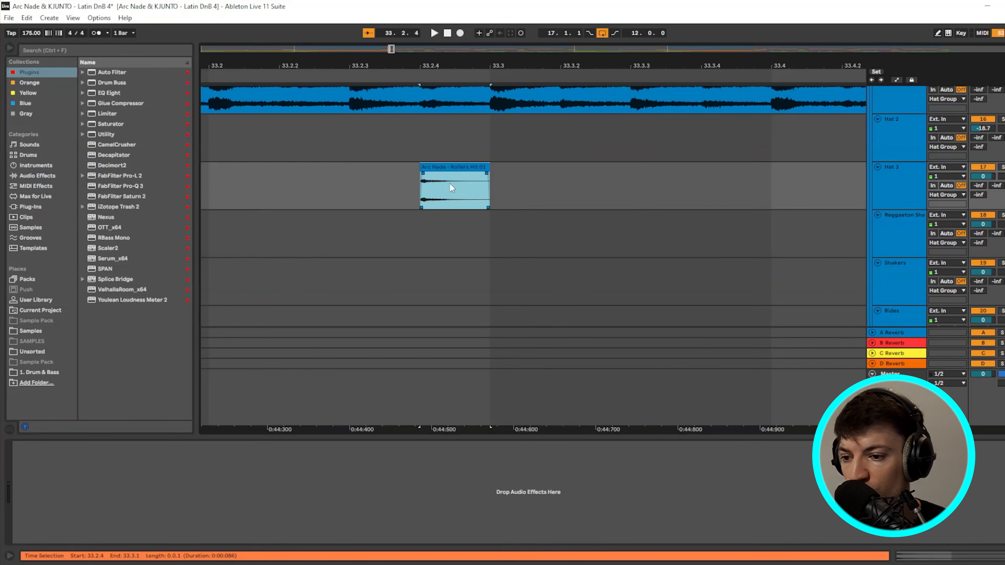
pyautogui.doubleClick(459, 167)
pyautogui.scroll(-5, 493, 174)
pyautogui.scroll(1, 494, 189)
pyautogui.scroll(3, 493, 188)
pyautogui.rightClick(491, 187)
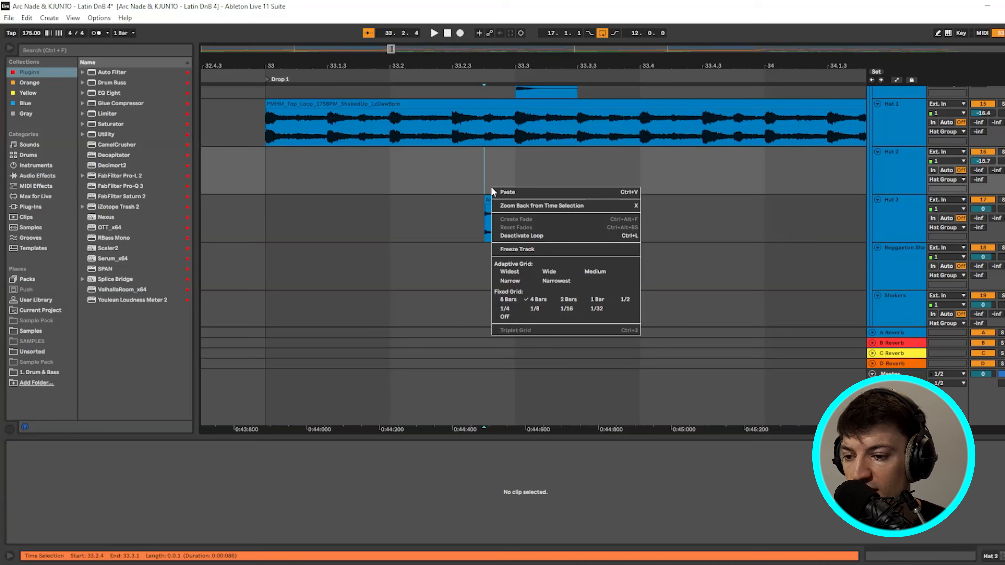
pyautogui.click(488, 200)
pyautogui.scroll(3, 510, 224)
pyautogui.scroll(-1, 412, 251)
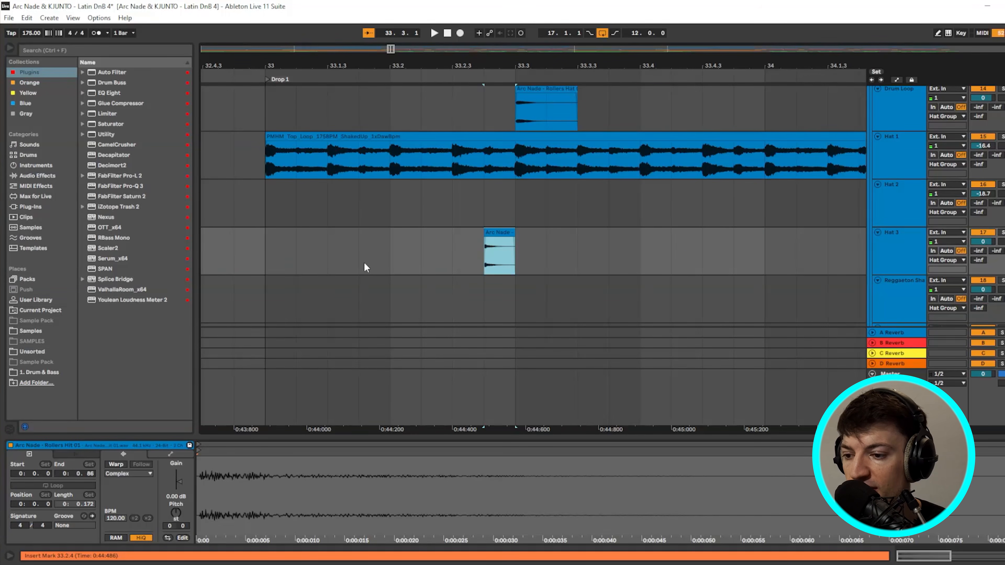
pyautogui.scroll(-5, 577, 210)
pyautogui.scroll(4, 544, 213)
pyautogui.scroll(6, 558, 206)
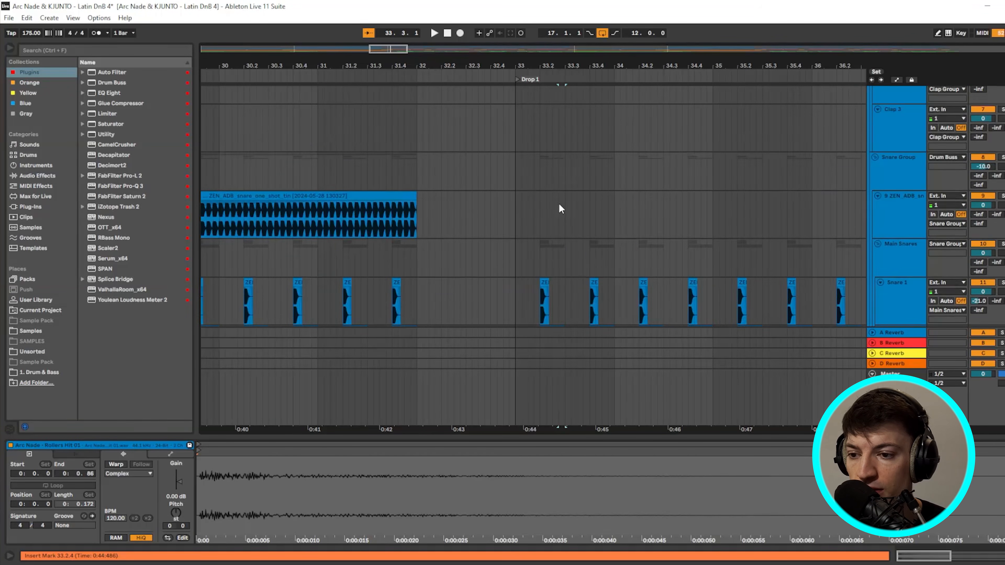
# - Select the Main Kick clip at bar 33 and look over Drop 1's tracks
pyautogui.click(518, 195)
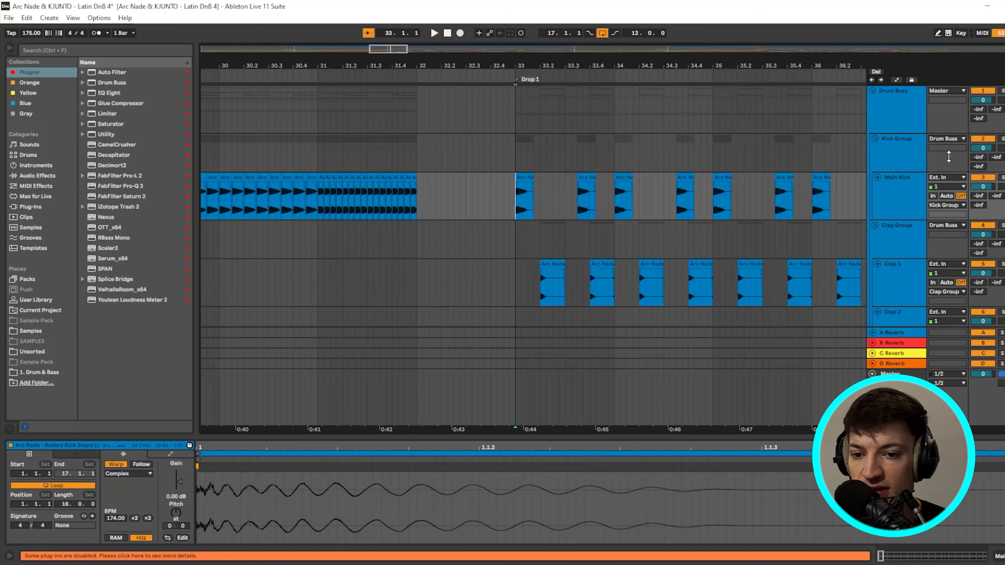
pyautogui.scroll(-2, 681, 222)
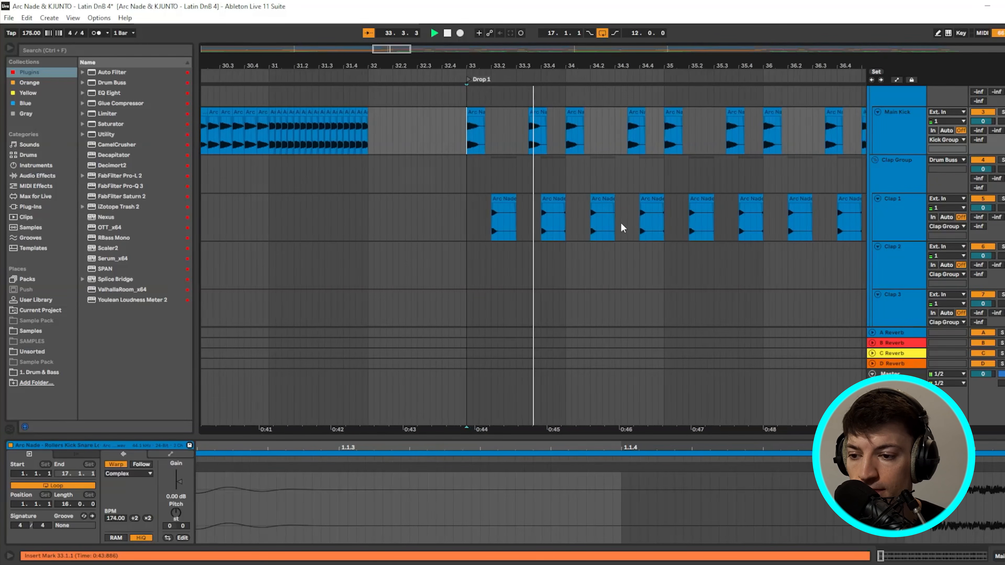
pyautogui.scroll(-2, 622, 227)
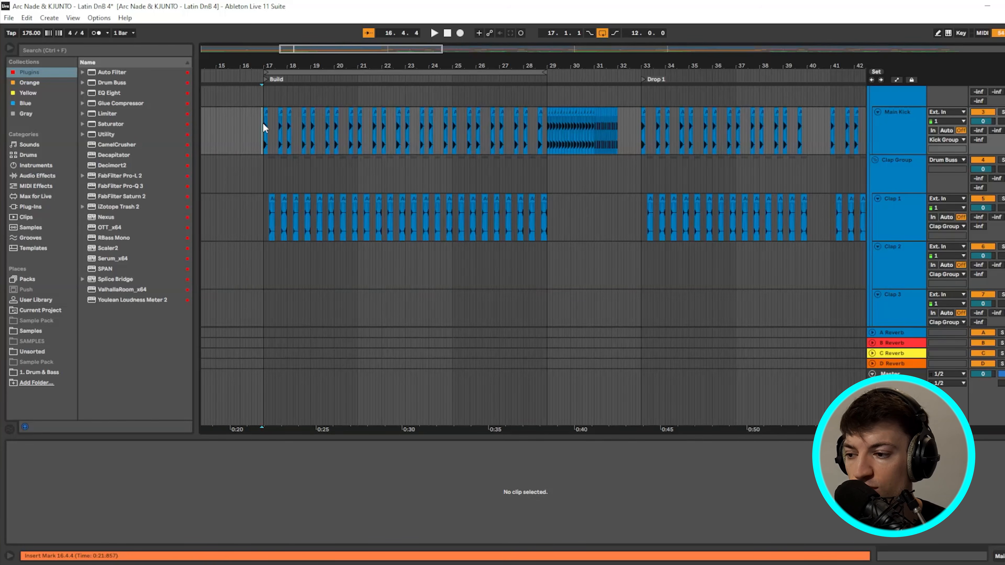
pyautogui.moveTo(263, 123); pyautogui.dragTo(317, 191)
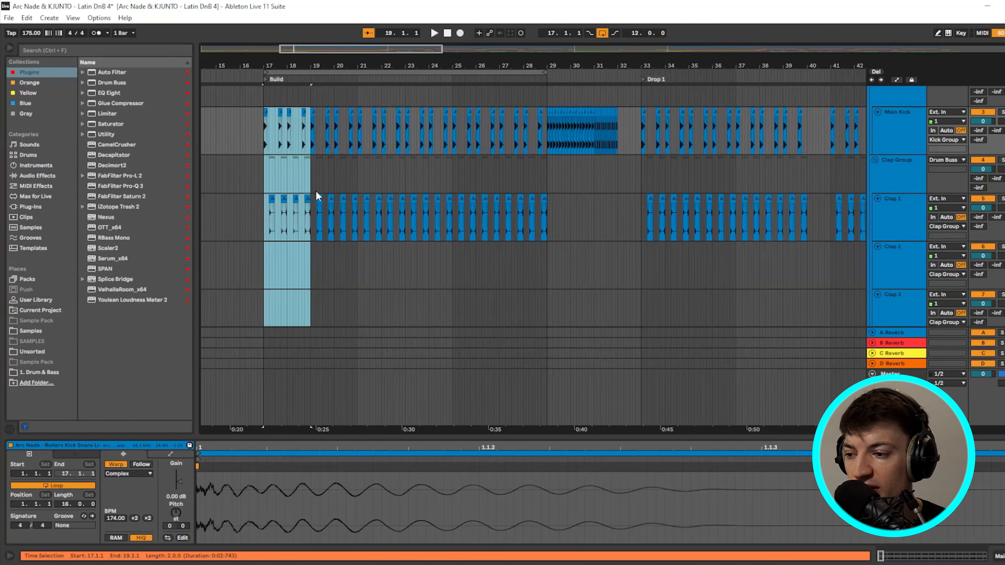
pyautogui.hscroll(5, 511, 229)
pyautogui.scroll(-3, 503, 234)
pyautogui.scroll(-3, 506, 237)
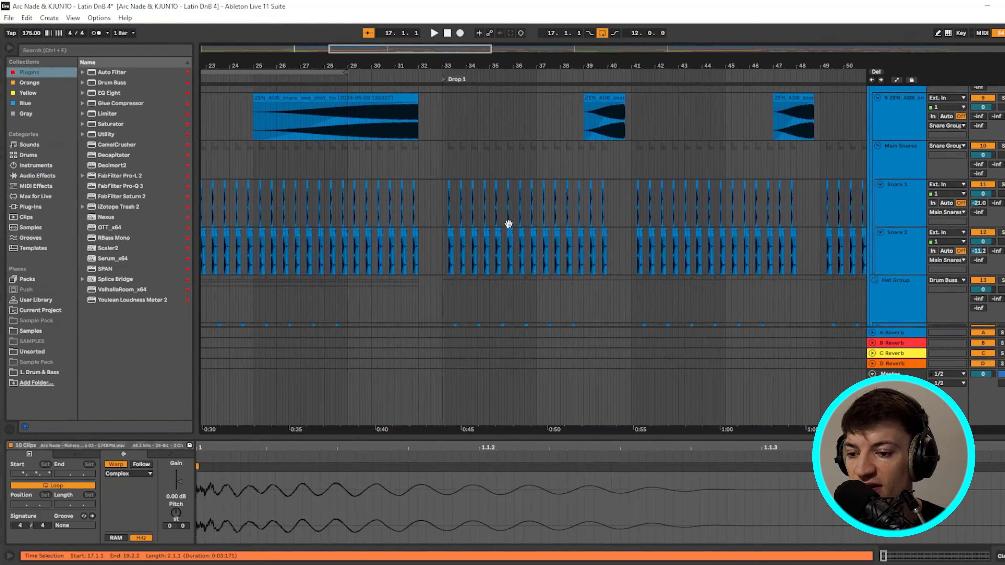
pyautogui.scroll(6, 653, 214)
# - Switch to a Fixed Grid of 1 Bar and loop the selection of bars 33–41
pyautogui.rightClick(415, 177)
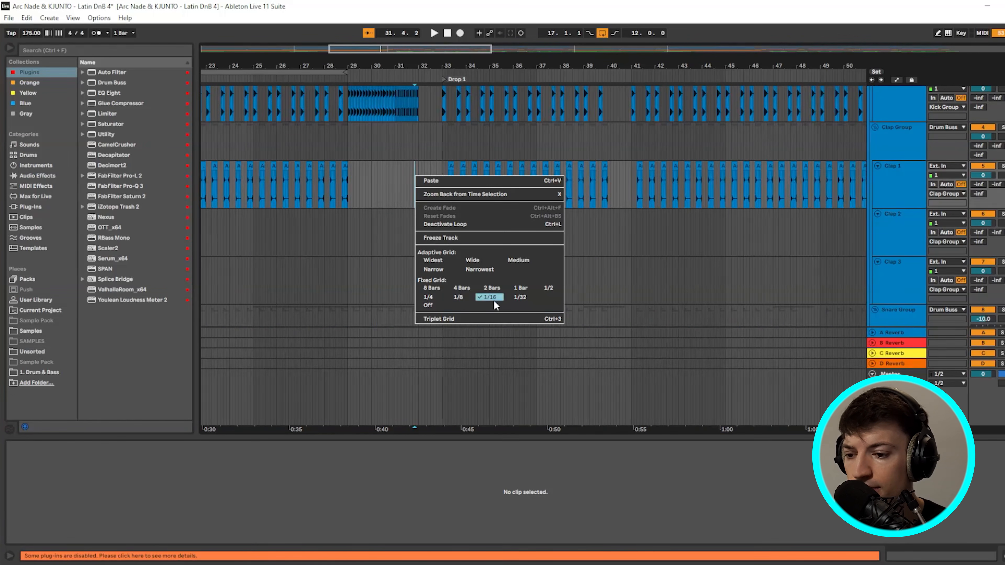
pyautogui.click(520, 289)
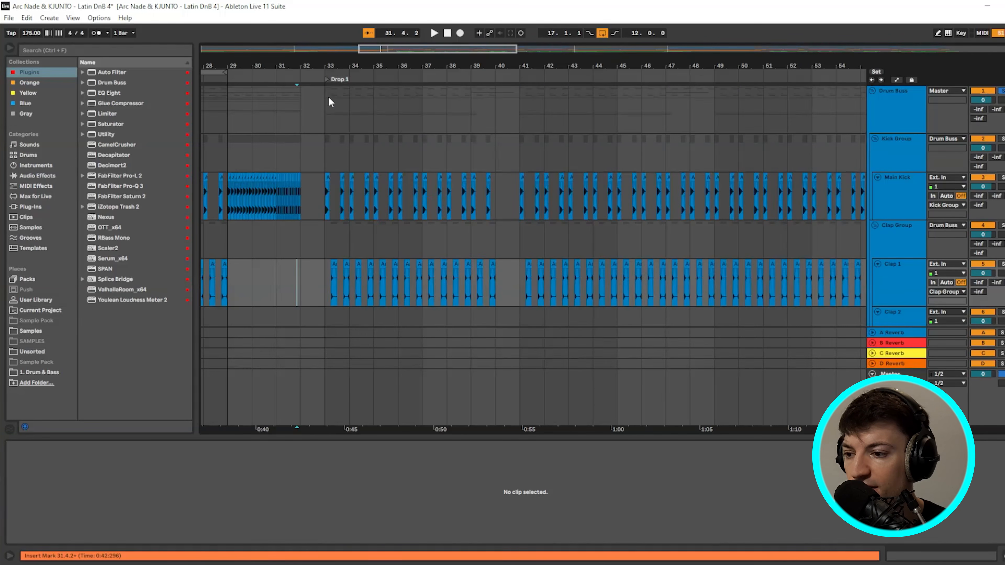
pyautogui.moveTo(328, 96); pyautogui.dragTo(514, 166)
pyautogui.hotkey('ctrl', 'l')
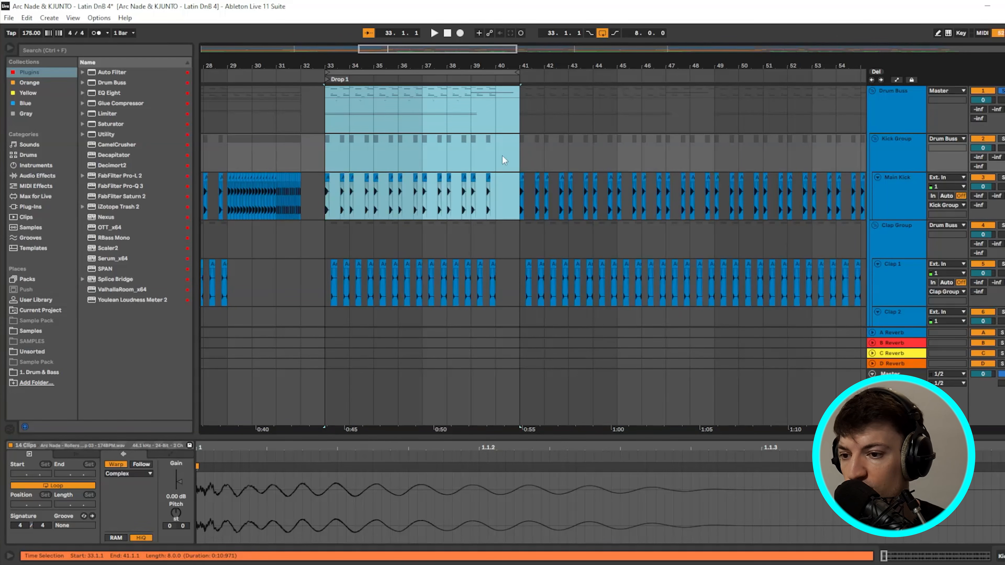
pyautogui.click(385, 72)
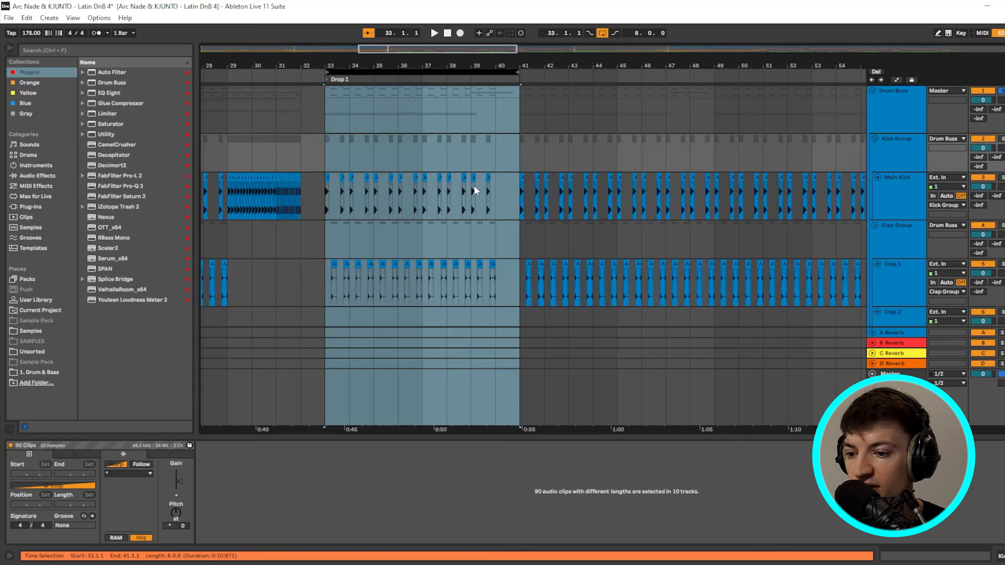
# - Select the ZEN_ADB snare clip at bars 39–41 and set the insert point at bar 41
pyautogui.scroll(-5, 501, 156)
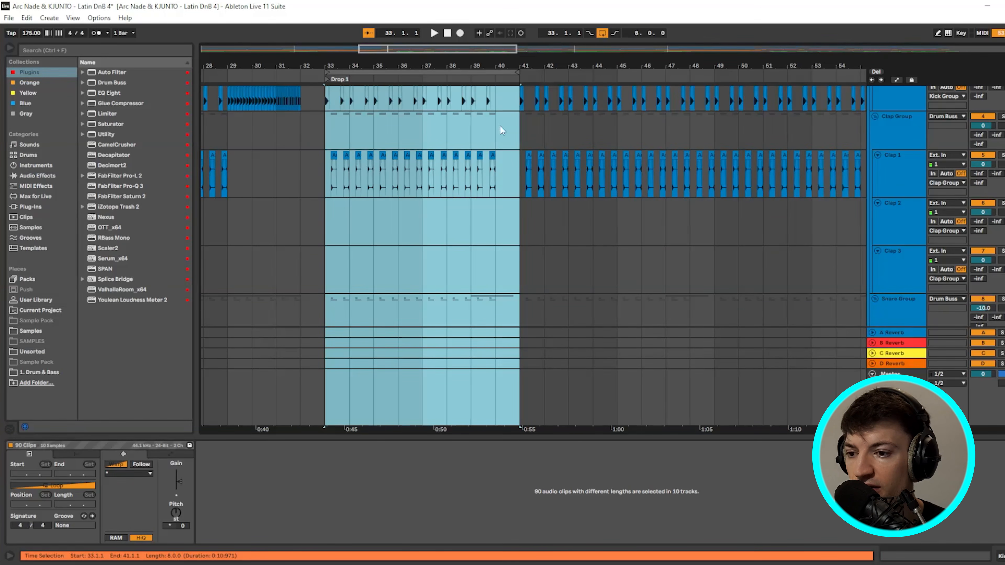
pyautogui.scroll(-8, 500, 125)
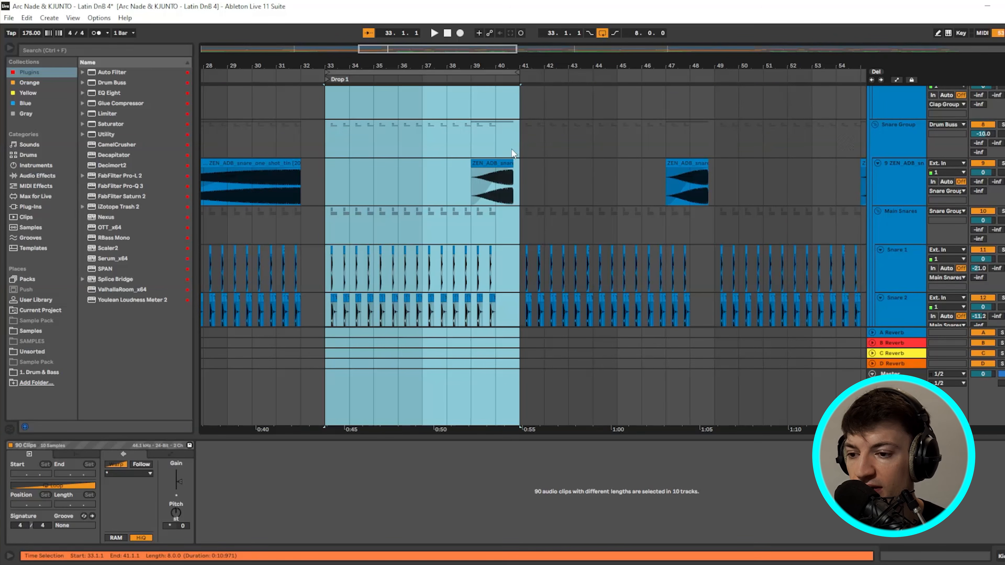
pyautogui.scroll(-2, 512, 150)
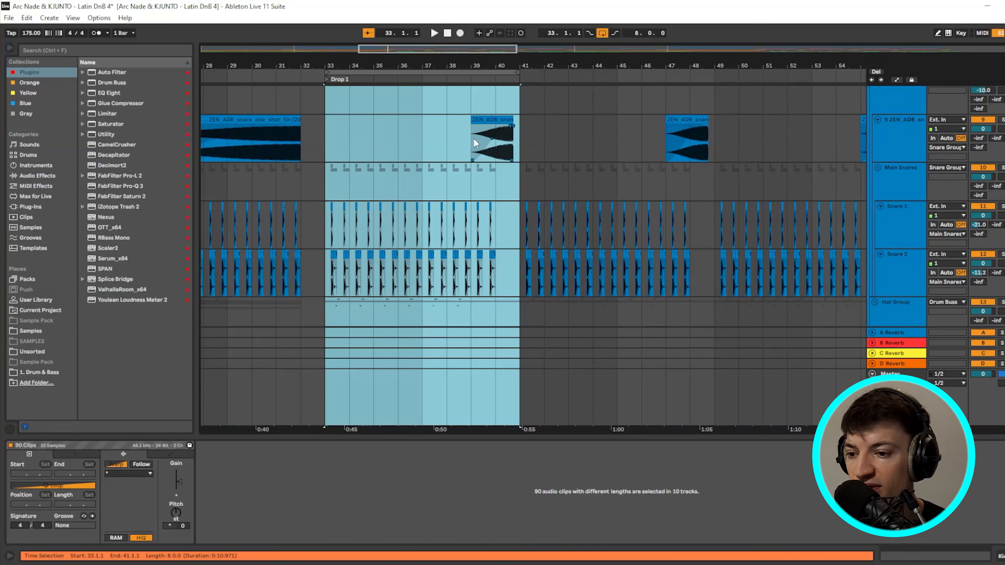
pyautogui.click(516, 139)
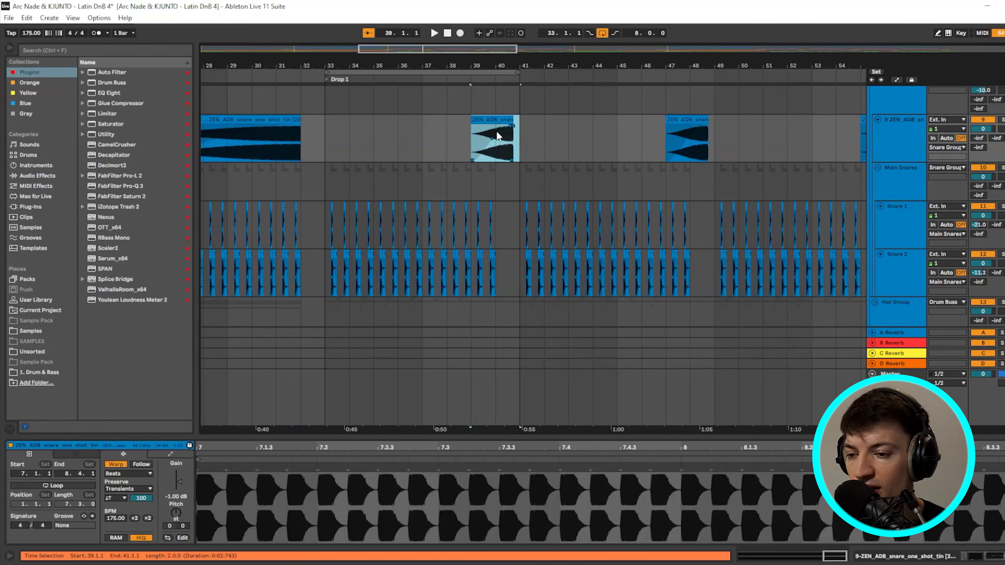
pyautogui.scroll(-4, 497, 132)
pyautogui.moveTo(495, 210); pyautogui.dragTo(517, 214)
pyautogui.scroll(-3, 515, 213)
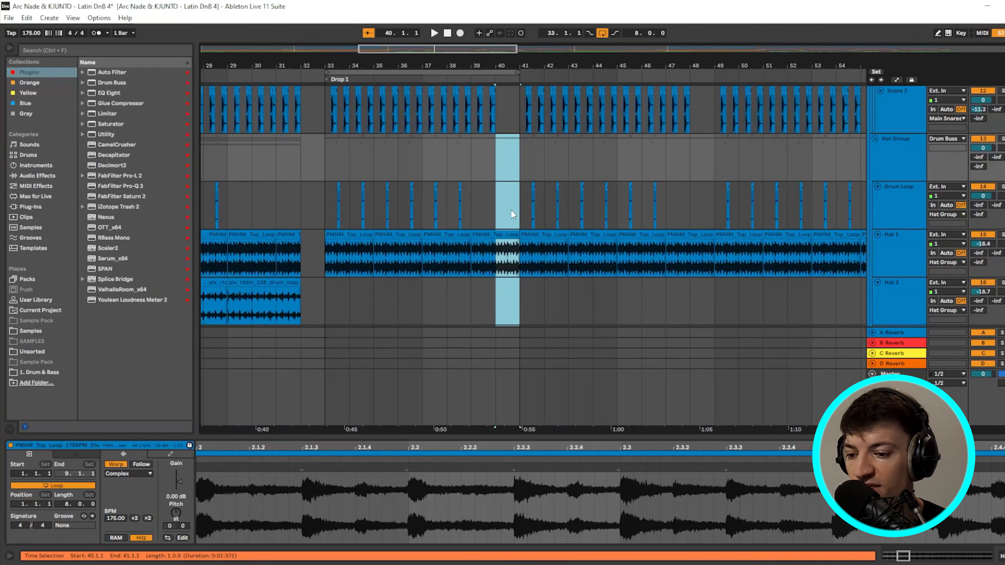
pyautogui.scroll(-8, 513, 210)
pyautogui.click(510, 205)
pyautogui.scroll(-8, 505, 221)
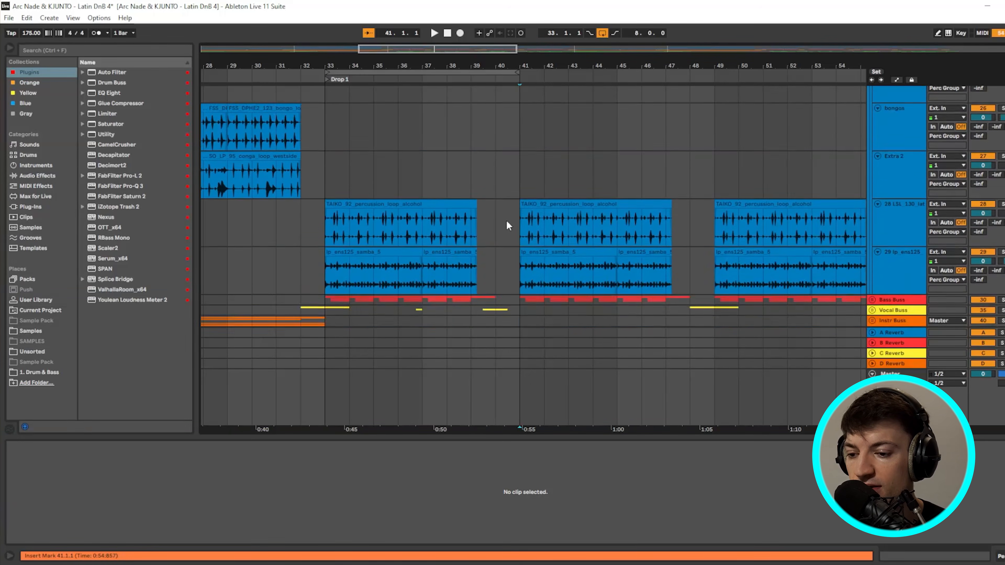
# - Select bar ranges around bars 33–40 across the percussion, Bass, Instr and FX busses
pyautogui.scroll(-3, 509, 225)
pyautogui.moveTo(508, 206); pyautogui.dragTo(514, 277)
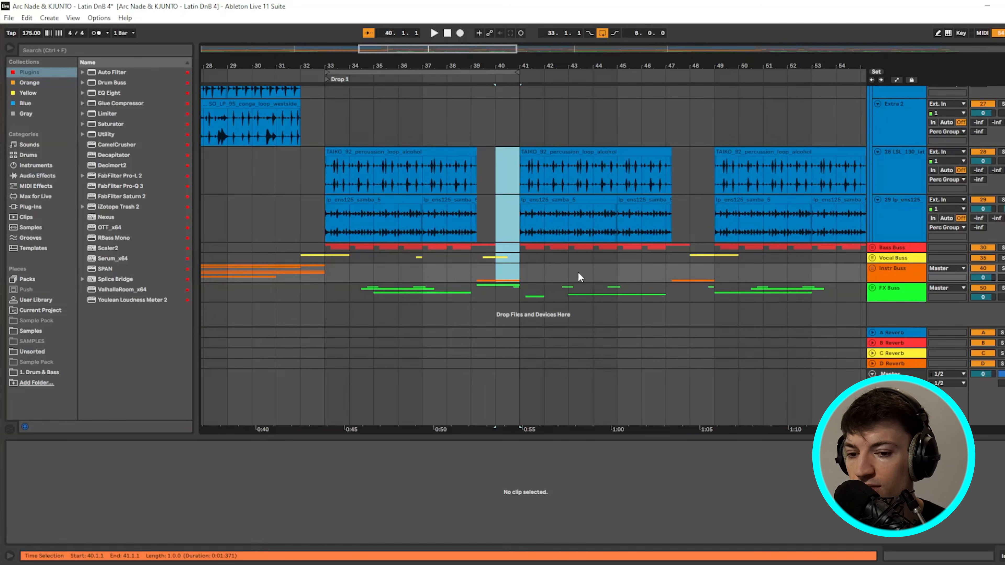
pyautogui.moveTo(324, 252); pyautogui.dragTo(490, 256)
pyautogui.moveTo(331, 248); pyautogui.dragTo(710, 273)
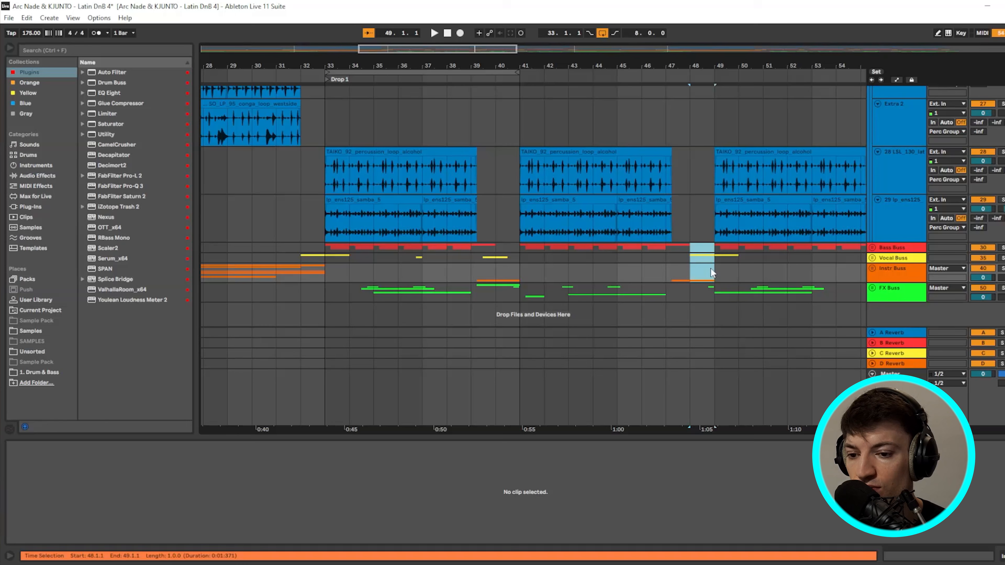
pyautogui.moveTo(682, 66); pyautogui.dragTo(542, 49)
pyautogui.click(396, 139)
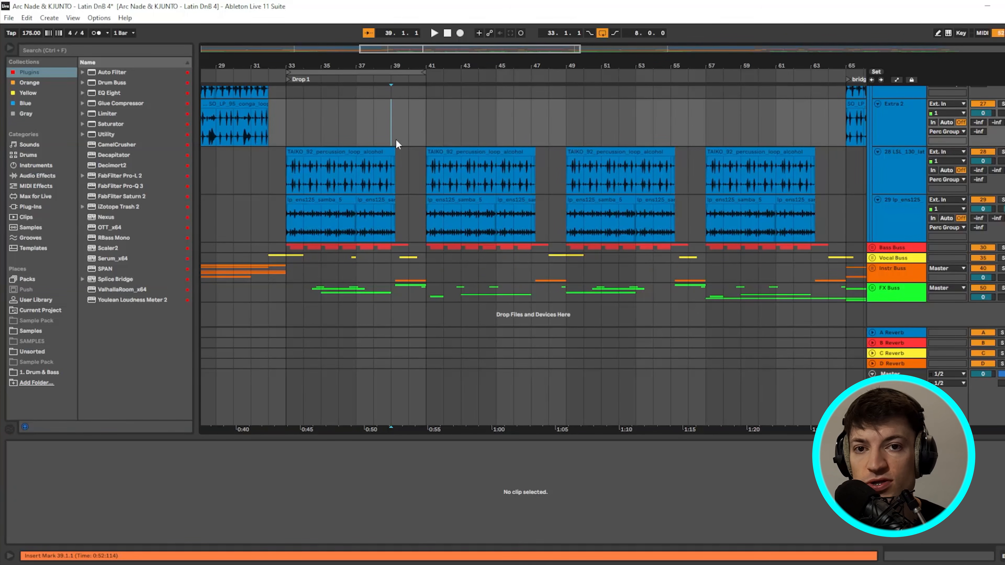
# - Select bars 33–37 on the Bass Buss, the orange clips before bar 33, and Instr Buss bars 39–41
pyautogui.scroll(8, 309, 188)
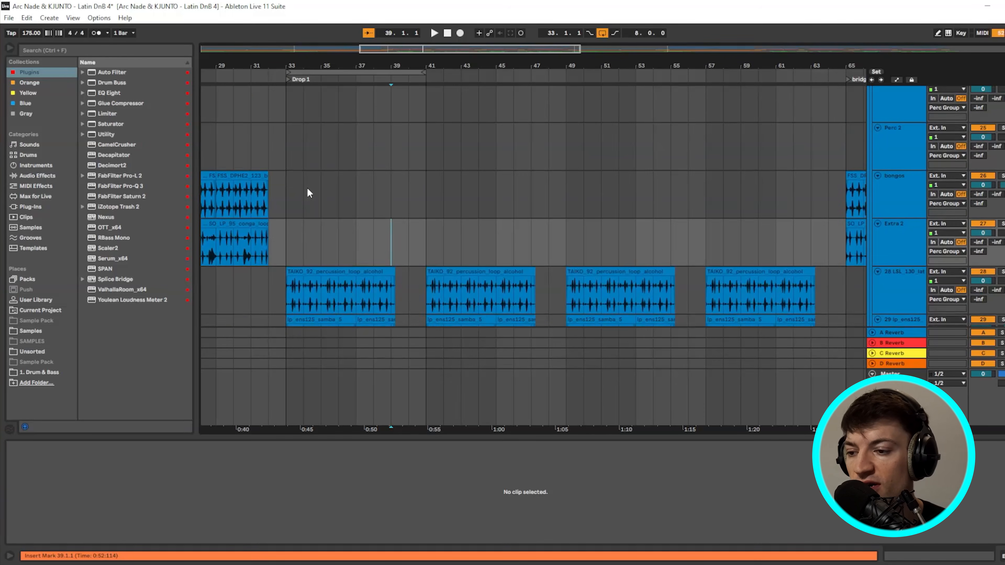
pyautogui.scroll(-8, 308, 190)
pyautogui.moveTo(288, 248); pyautogui.dragTo(419, 280)
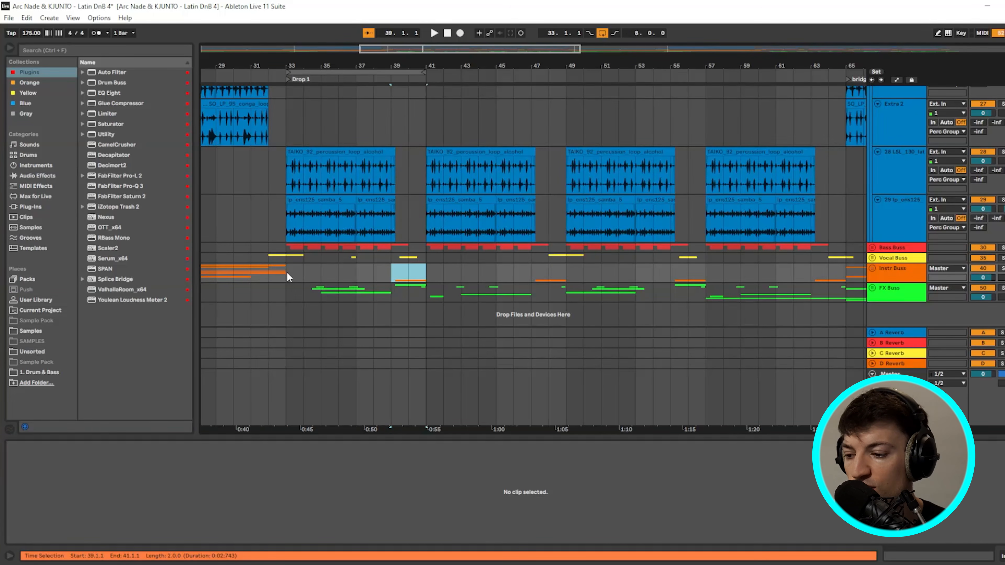
pyautogui.moveTo(286, 273); pyautogui.dragTo(191, 278)
pyautogui.moveTo(383, 277); pyautogui.dragTo(424, 279)
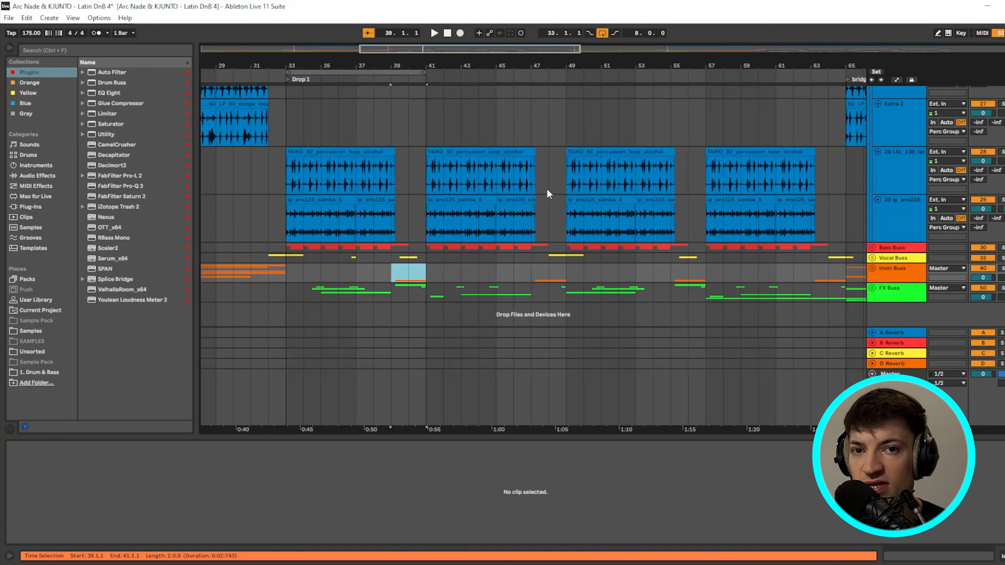
# - Fold the Drum Buss group so its tracks collapse into one row
pyautogui.scroll(4, 412, 216)
pyautogui.scroll(20, 412, 213)
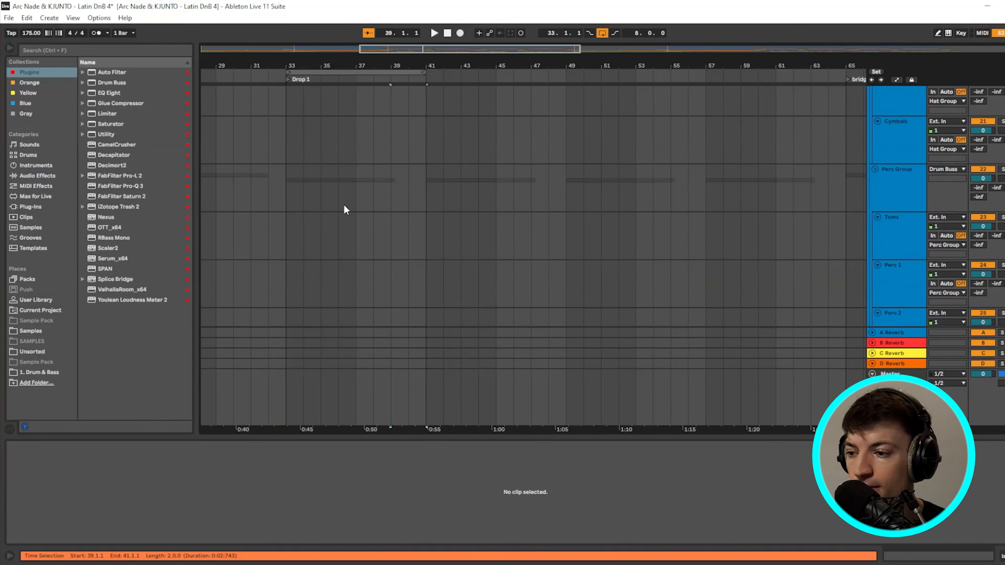
pyautogui.scroll(15, 353, 210)
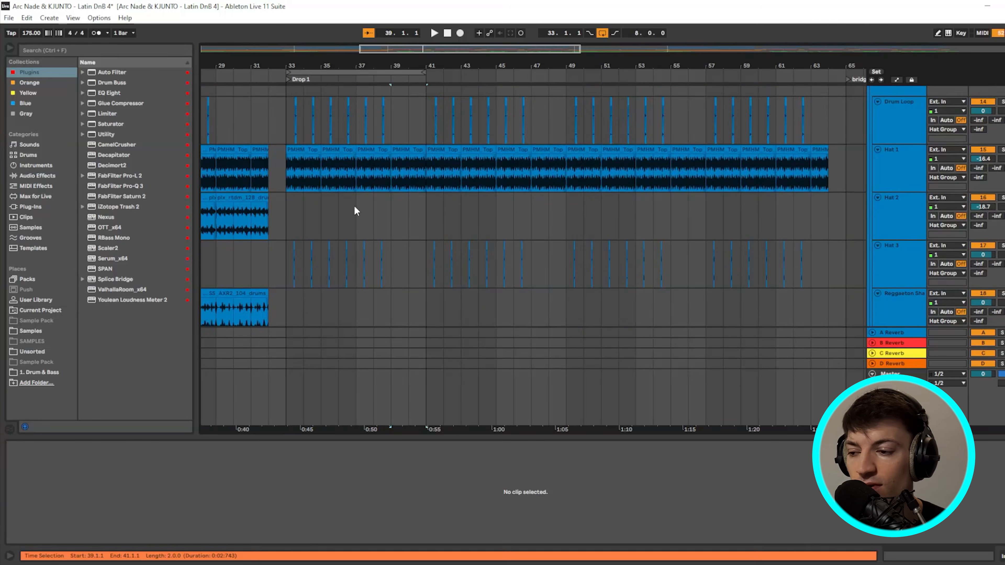
pyautogui.click(872, 91)
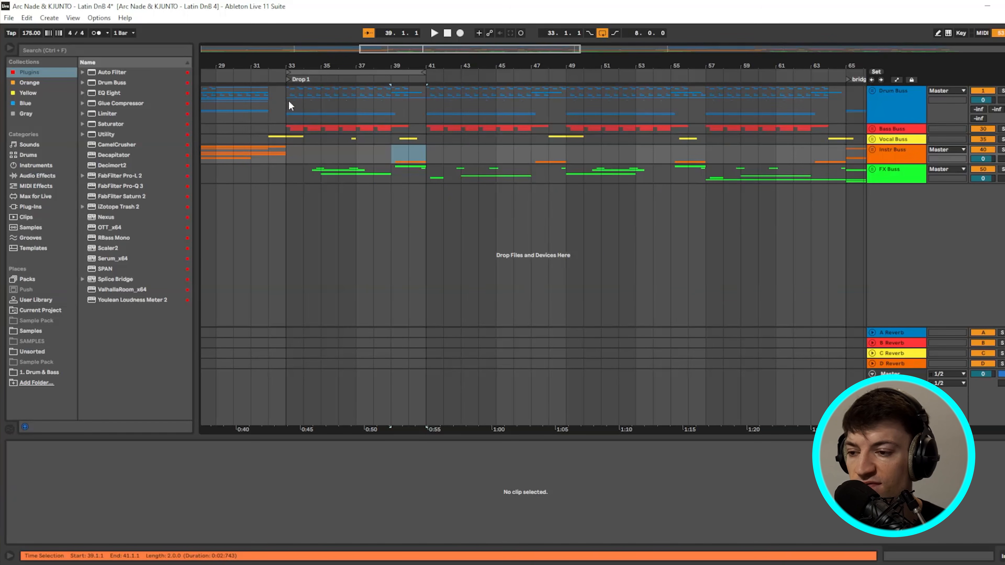
# - Zoom out to about 130 bars and place the start point near bar 34
pyautogui.moveTo(359, 49); pyautogui.dragTo(201, 50)
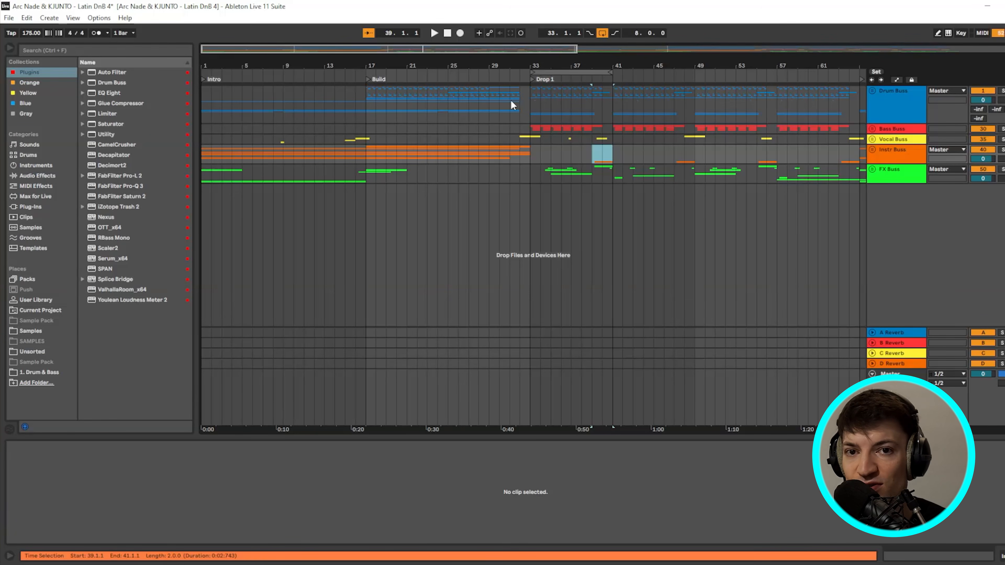
pyautogui.moveTo(575, 49); pyautogui.dragTo(968, 49)
pyautogui.click(359, 103)
pyautogui.click(365, 99)
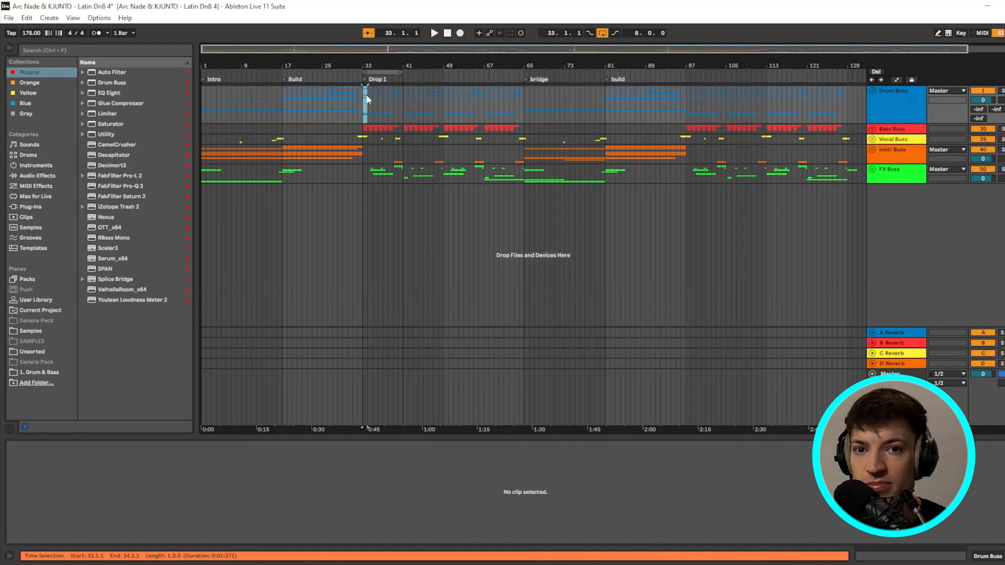
# - Clear the bar 33 selection and unfold the Drum Buss into its kick and clap tracks
pyautogui.click(315, 99)
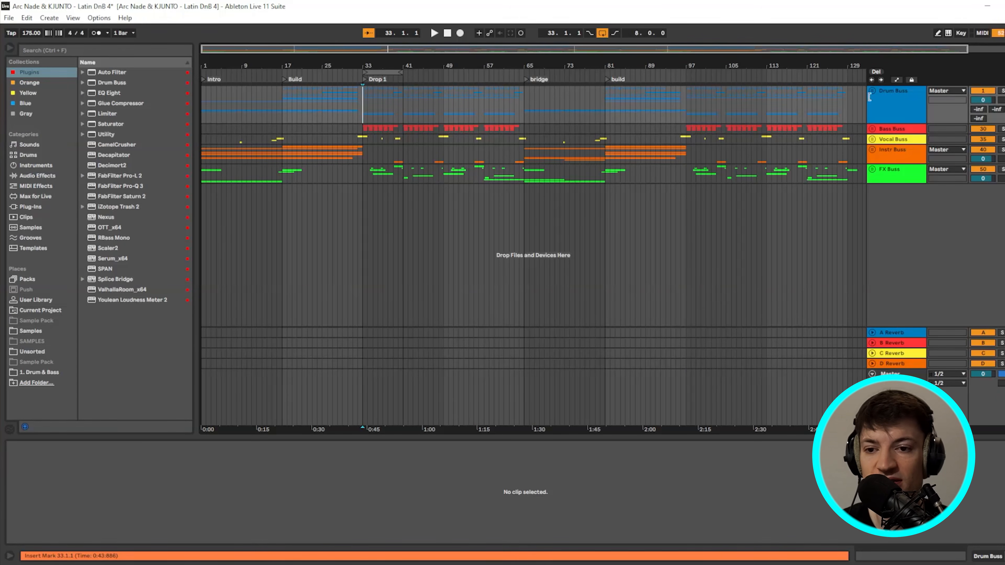
pyautogui.click(871, 91)
pyautogui.scroll(-3, 572, 236)
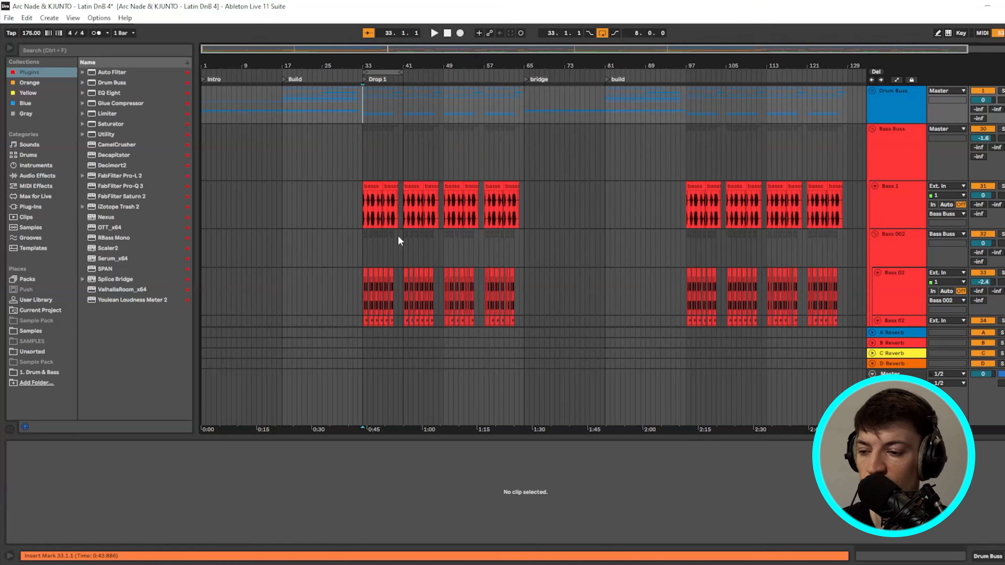
pyautogui.scroll(-2, 397, 235)
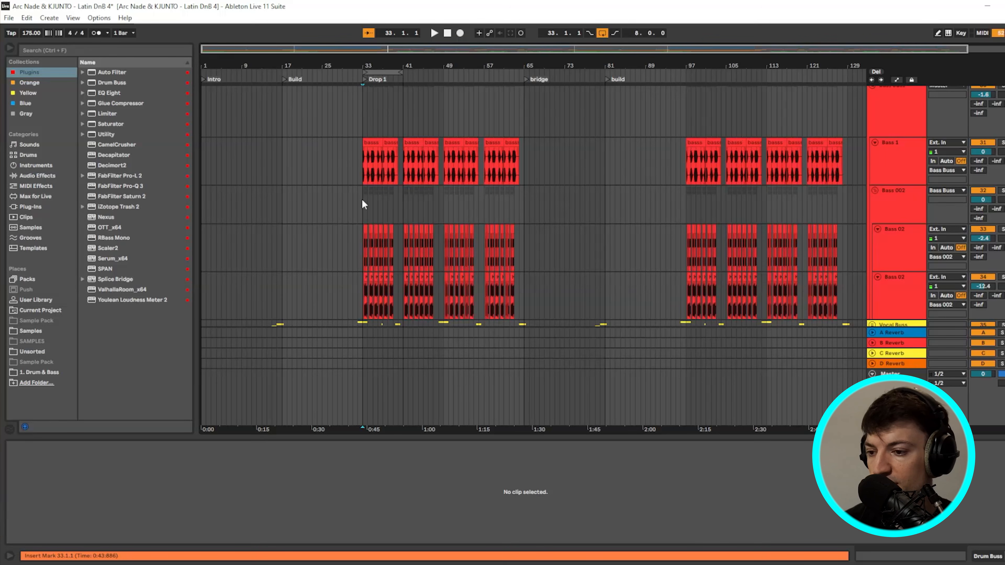
# - Select the basss clip at bar 33 and play the bass from 33.1.1
pyautogui.scroll(5, 359, 167)
pyautogui.click(365, 163)
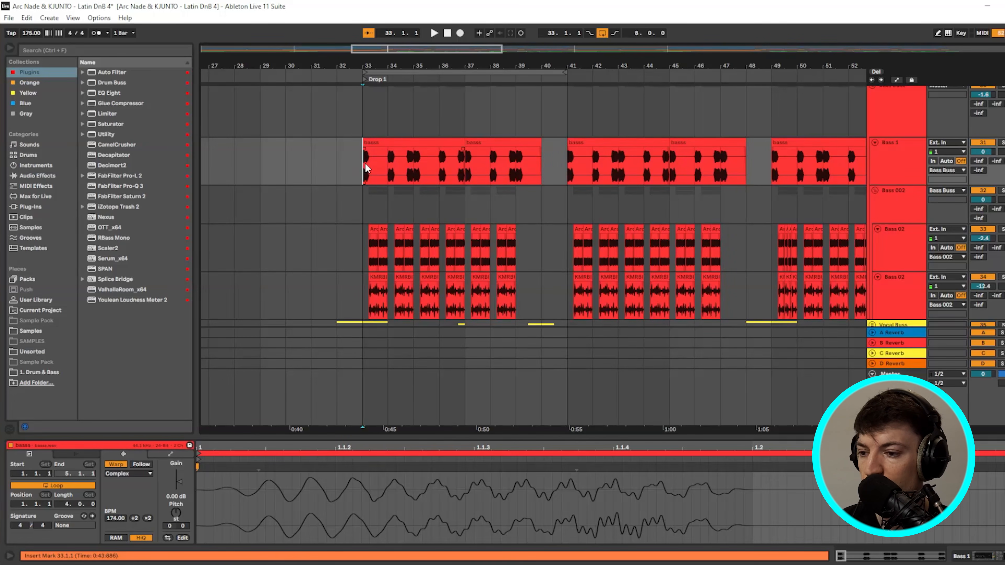
pyautogui.scroll(-2, 373, 181)
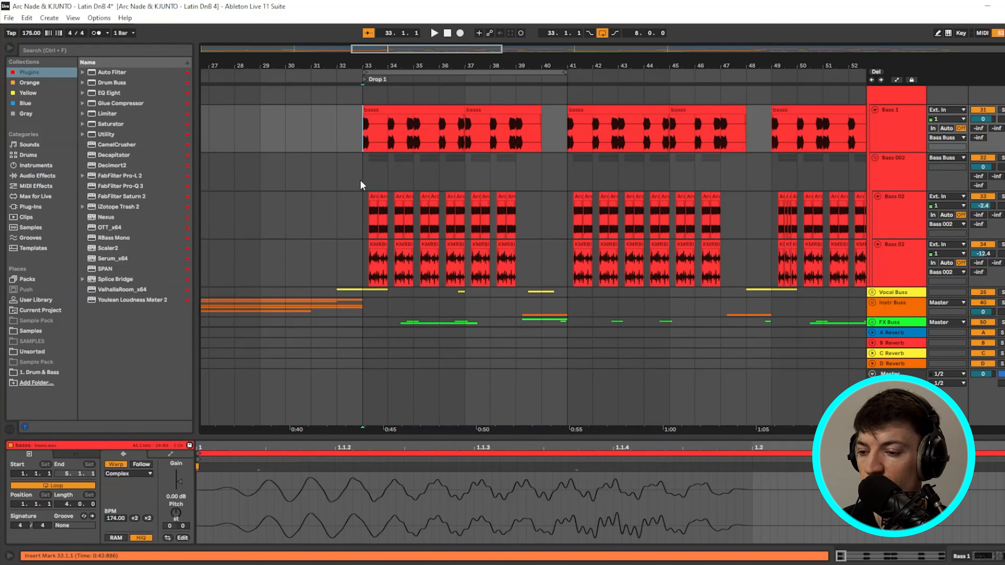
pyautogui.scroll(3, 360, 179)
pyautogui.scroll(2, 419, 184)
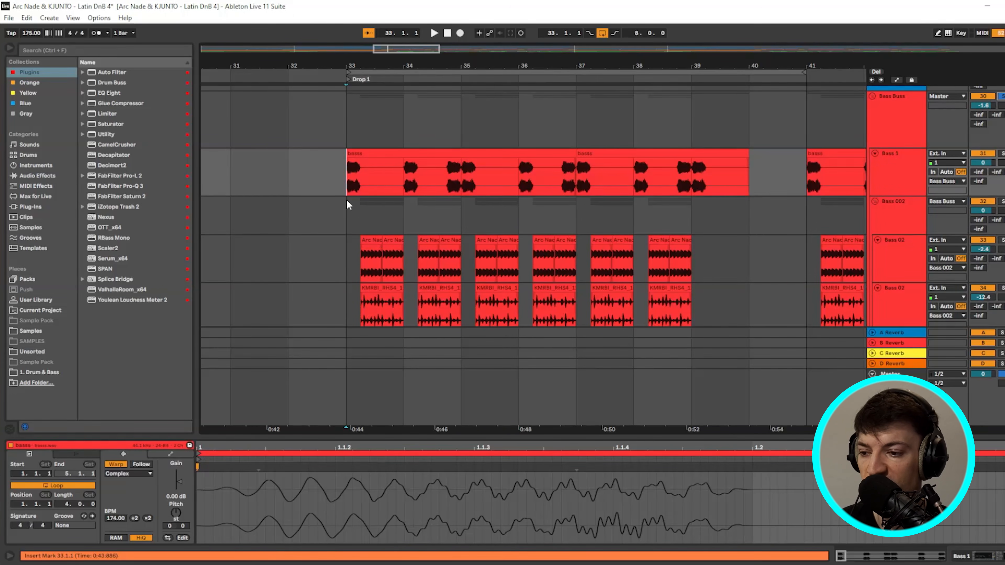
pyautogui.scroll(5, 346, 200)
pyautogui.click(414, 155)
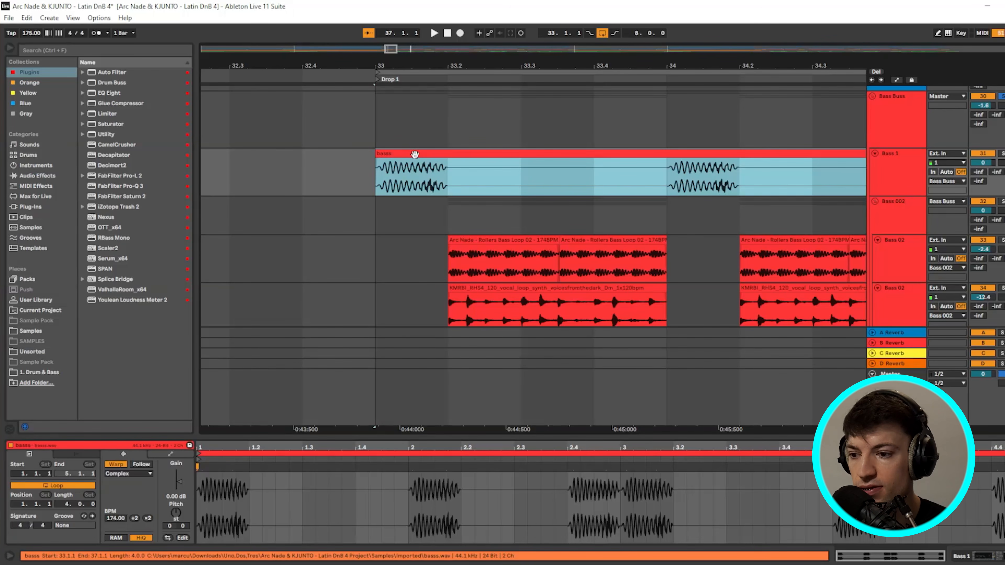
pyautogui.click(377, 179)
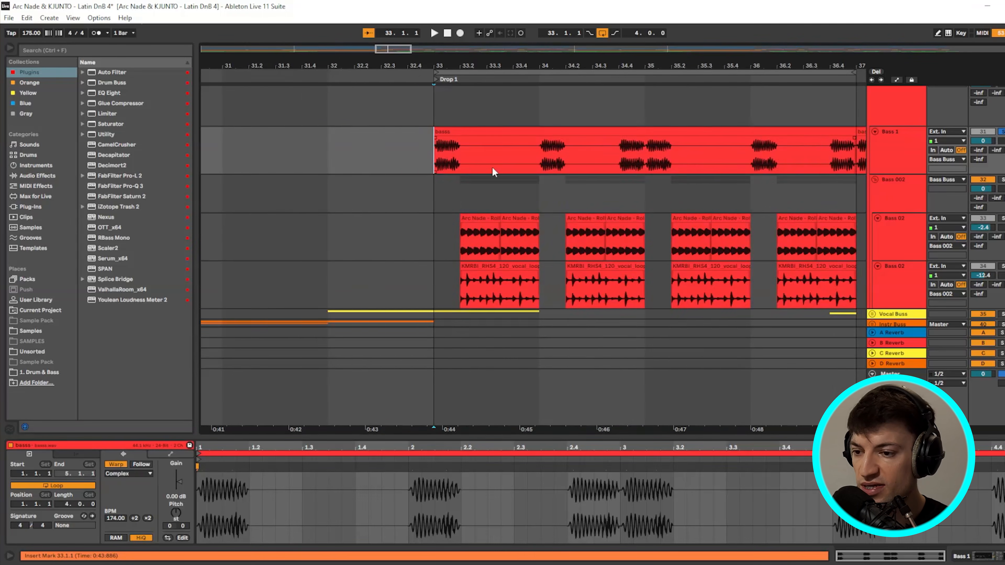
pyautogui.scroll(2, 493, 167)
pyautogui.press('space')
pyautogui.press('space')
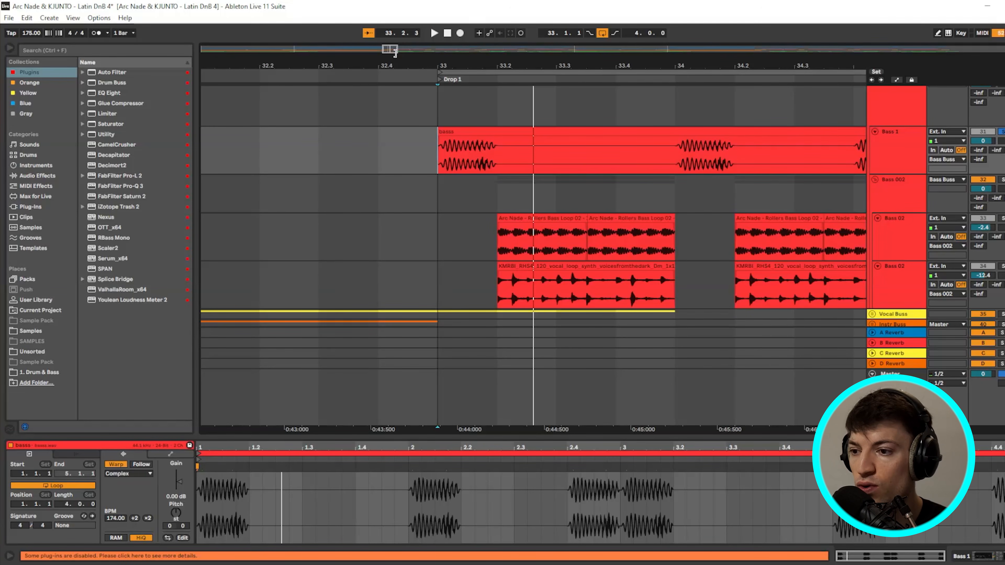
# - Widen the view and show the Bass 1 devices: EQ Eight, Utility, Tuner and Pro-L 2
pyautogui.moveTo(397, 50); pyautogui.dragTo(409, 50)
pyautogui.rightClick(410, 187)
pyautogui.click(605, 131)
pyautogui.doubleClick(906, 151)
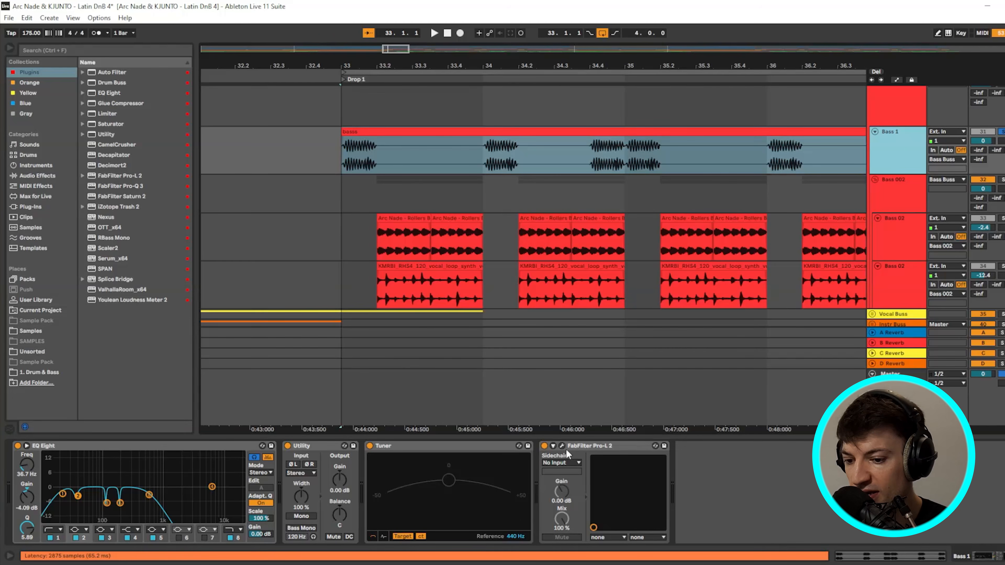
# - Set the arrangement grid to Fixed Grid 1/32 with the basss clip at bar 33 selected
pyautogui.click(339, 155)
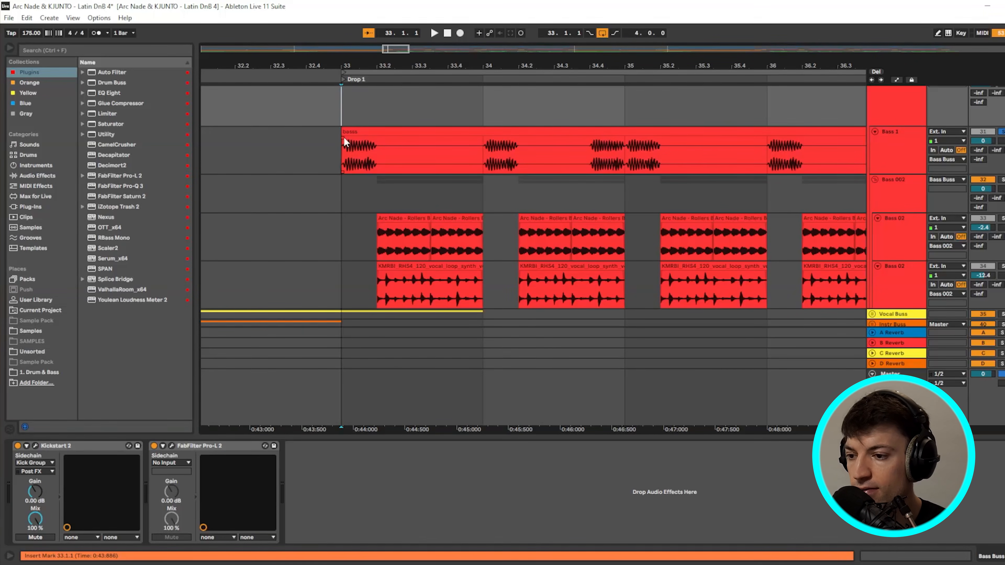
pyautogui.click(344, 137)
pyautogui.rightClick(393, 113)
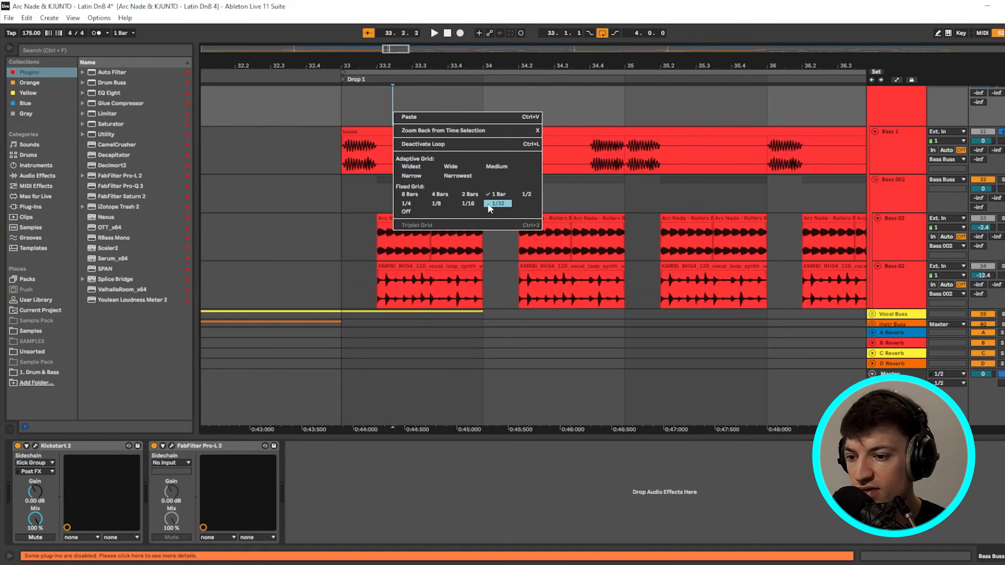
pyautogui.click(437, 204)
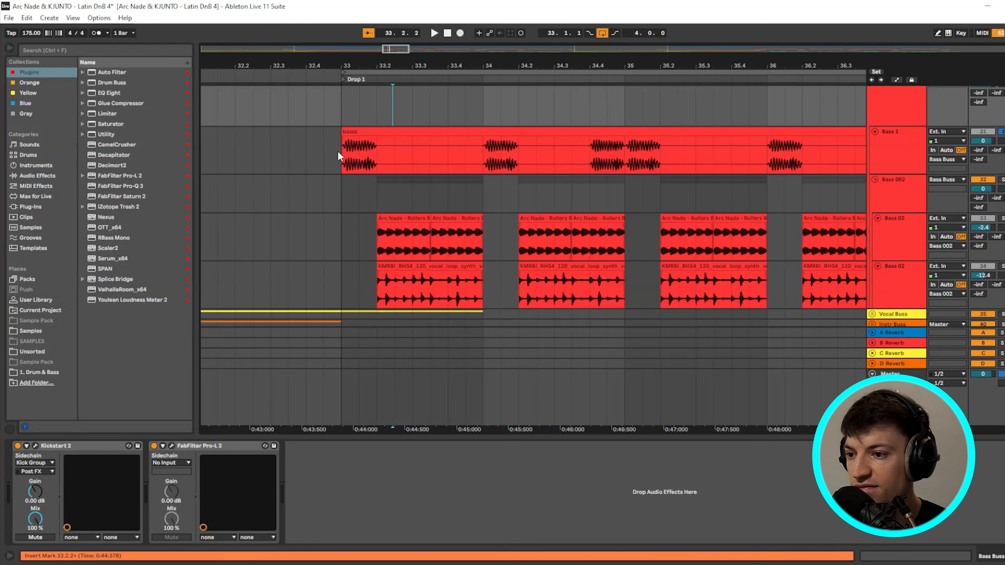
pyautogui.moveTo(337, 151); pyautogui.dragTo(390, 174)
pyautogui.press('Escape')
# - Extend the loop brace to cover bars 33–41, then set the start point at bar 35
pyautogui.moveTo(392, 230); pyautogui.dragTo(483, 243)
pyautogui.moveTo(342, 106); pyautogui.dragTo(486, 233)
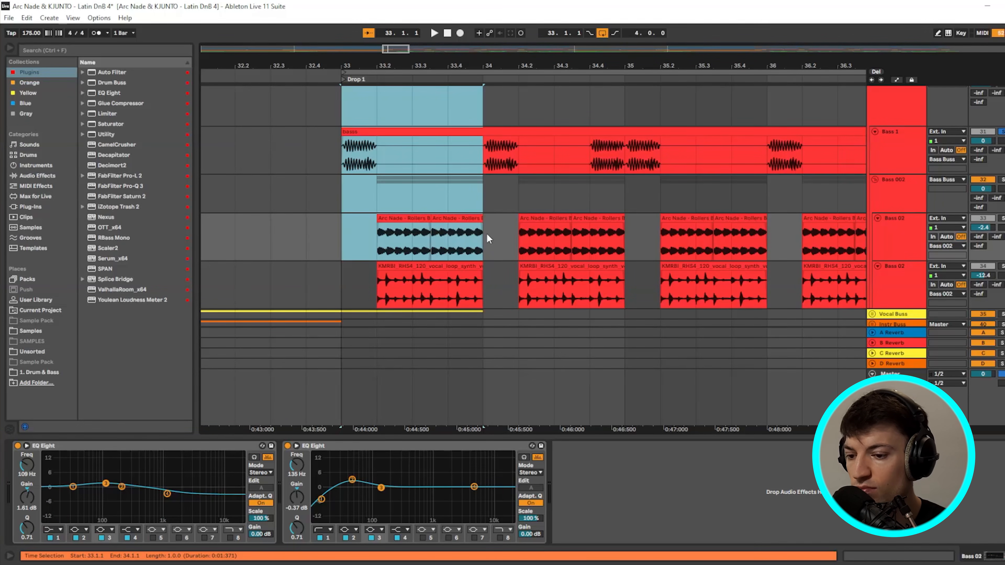
pyautogui.click(350, 145)
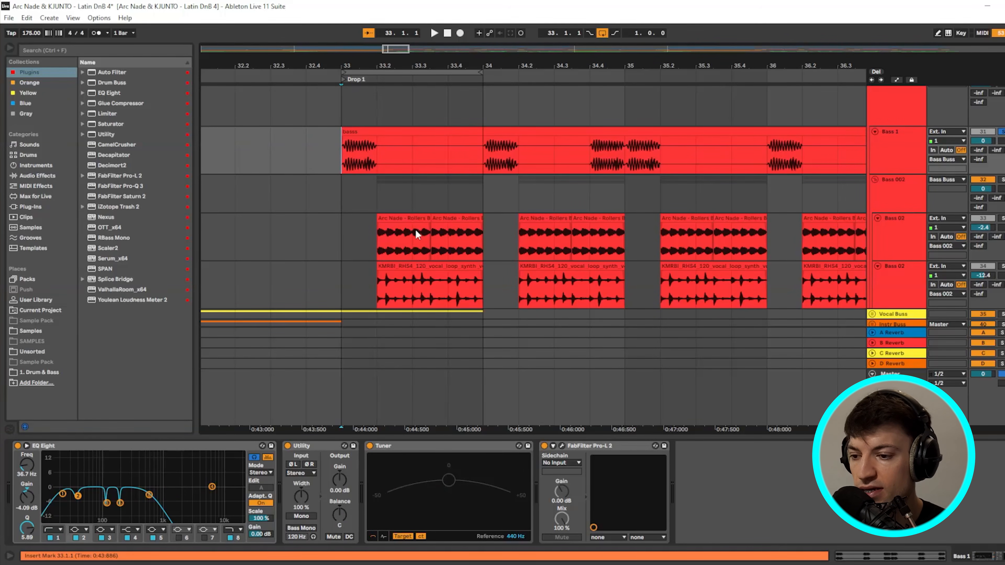
pyautogui.scroll(-1, 554, 239)
pyautogui.moveTo(360, 72); pyautogui.dragTo(690, 157)
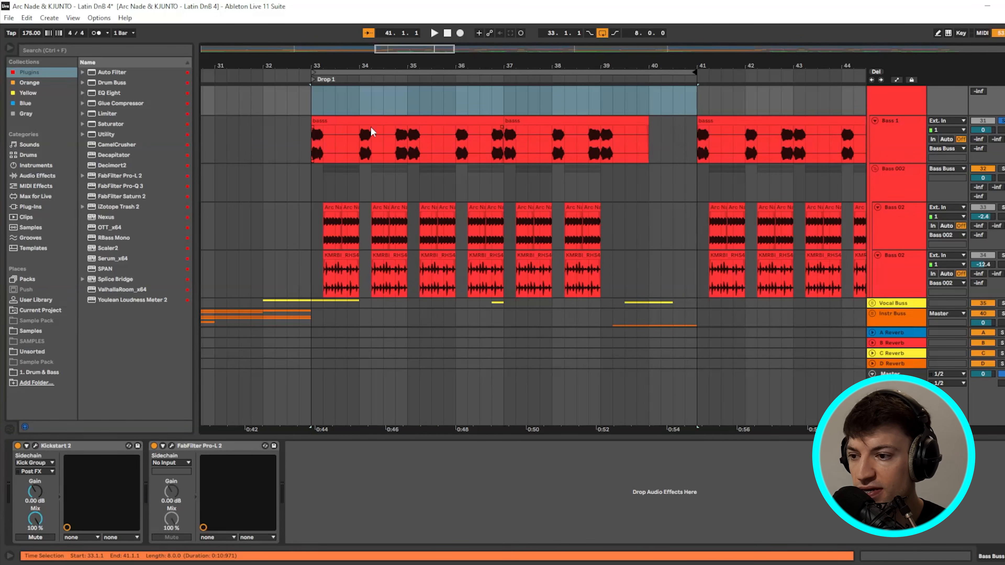
pyautogui.click(318, 102)
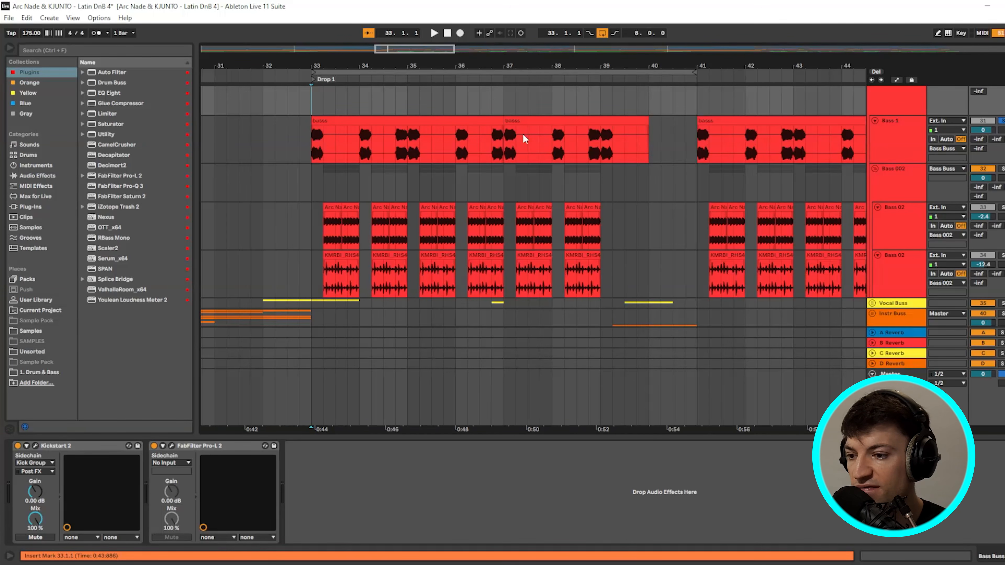
pyautogui.moveTo(311, 104); pyautogui.dragTo(692, 113)
pyautogui.click(408, 103)
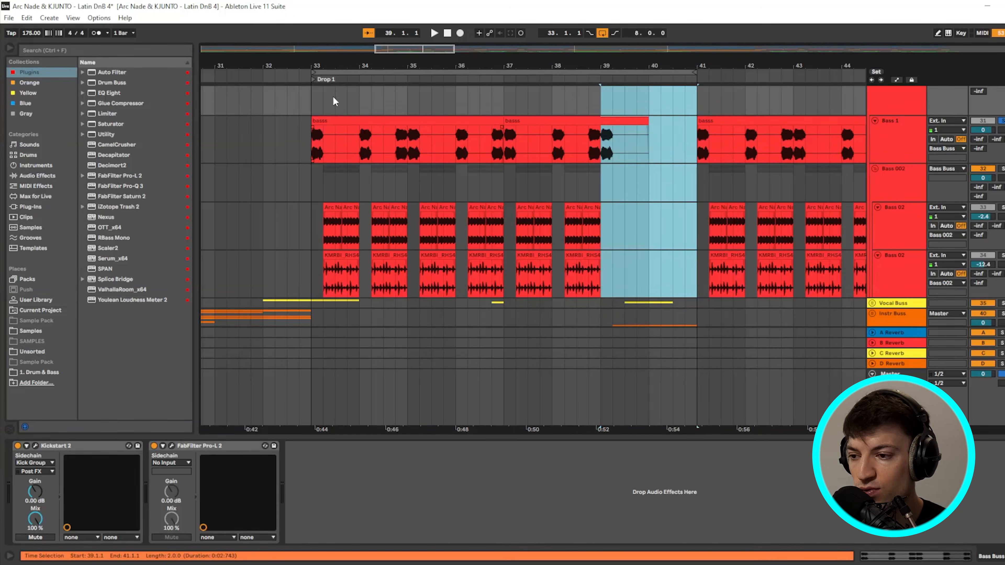
pyautogui.moveTo(311, 101); pyautogui.dragTo(408, 105)
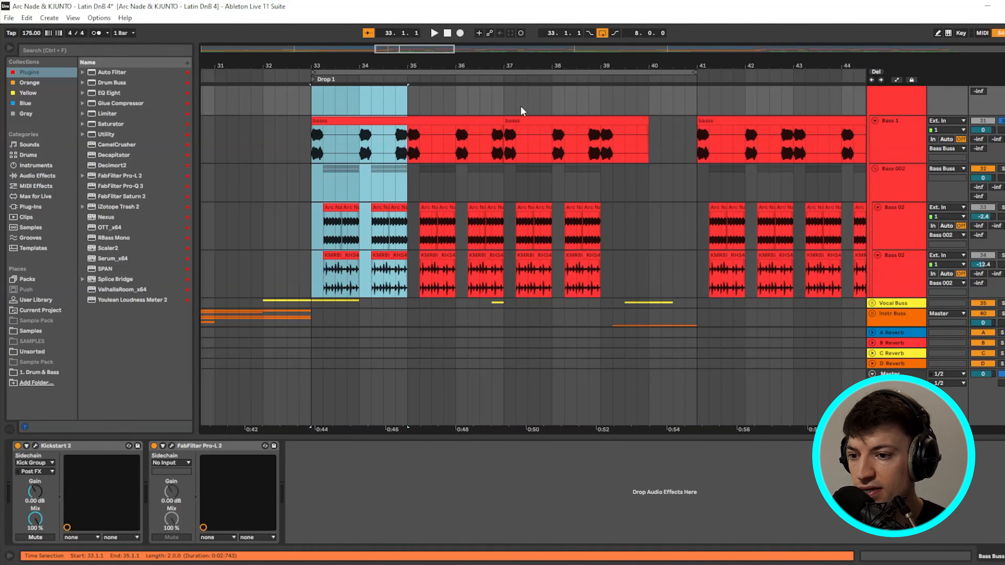
pyautogui.moveTo(503, 104); pyautogui.dragTo(599, 114)
pyautogui.moveTo(321, 109); pyautogui.dragTo(508, 115)
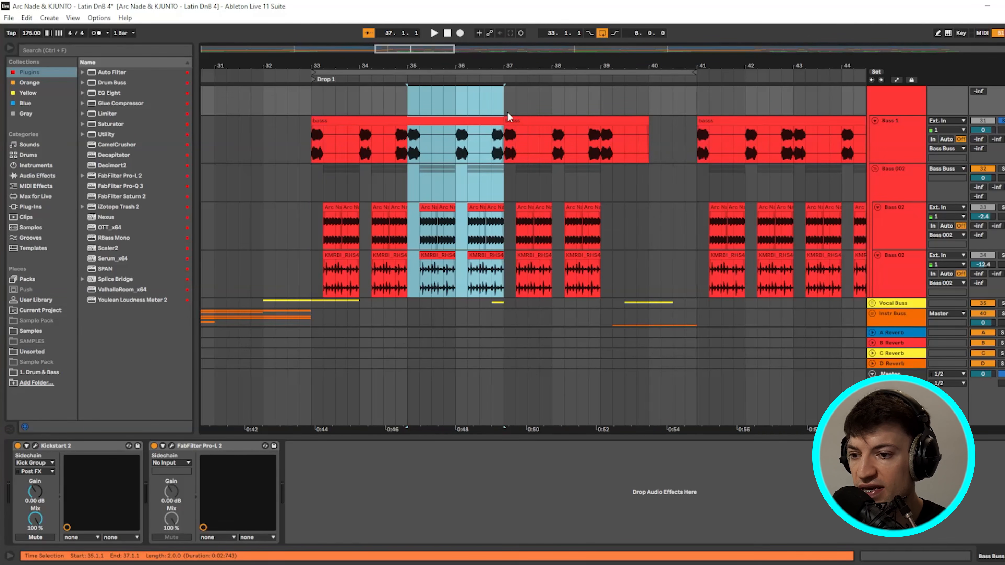
pyautogui.moveTo(599, 112); pyautogui.dragTo(695, 124)
pyautogui.click(315, 106)
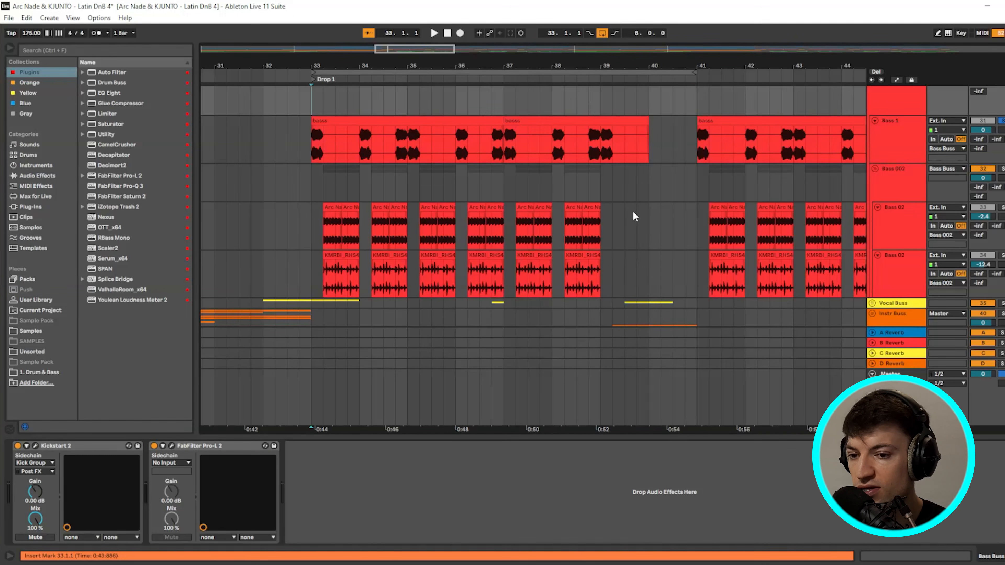
pyautogui.scroll(-2, 634, 217)
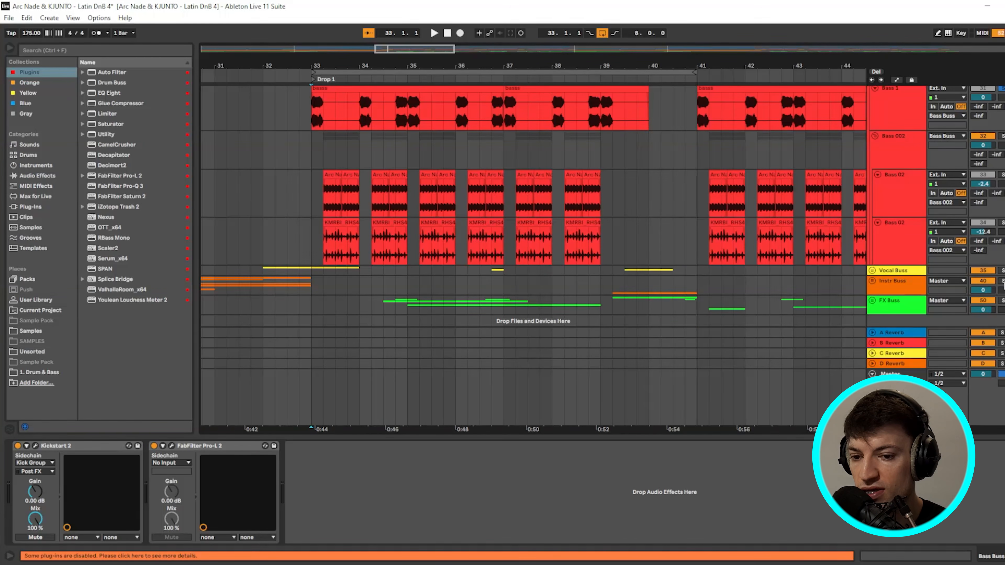
pyautogui.click(1001, 281)
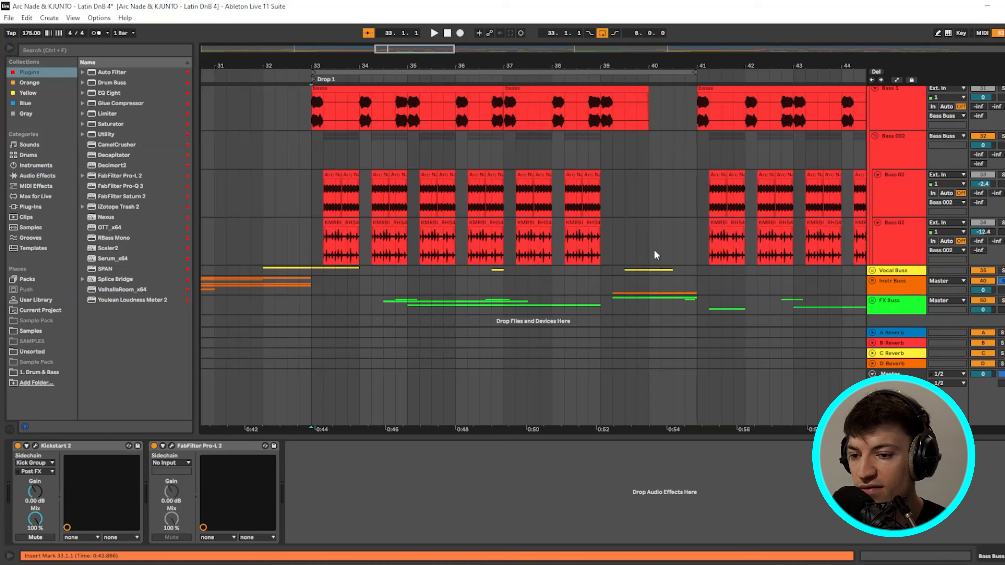
pyautogui.hscroll(-5, 654, 239)
pyautogui.press('space')
pyautogui.scroll(-1, 654, 239)
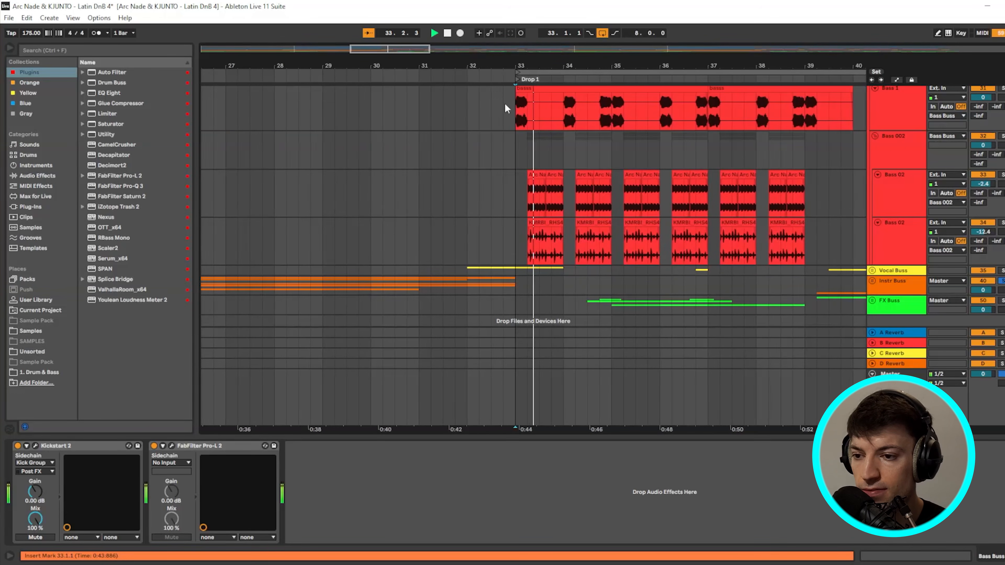
pyautogui.moveTo(437, 50); pyautogui.dragTo(470, 51)
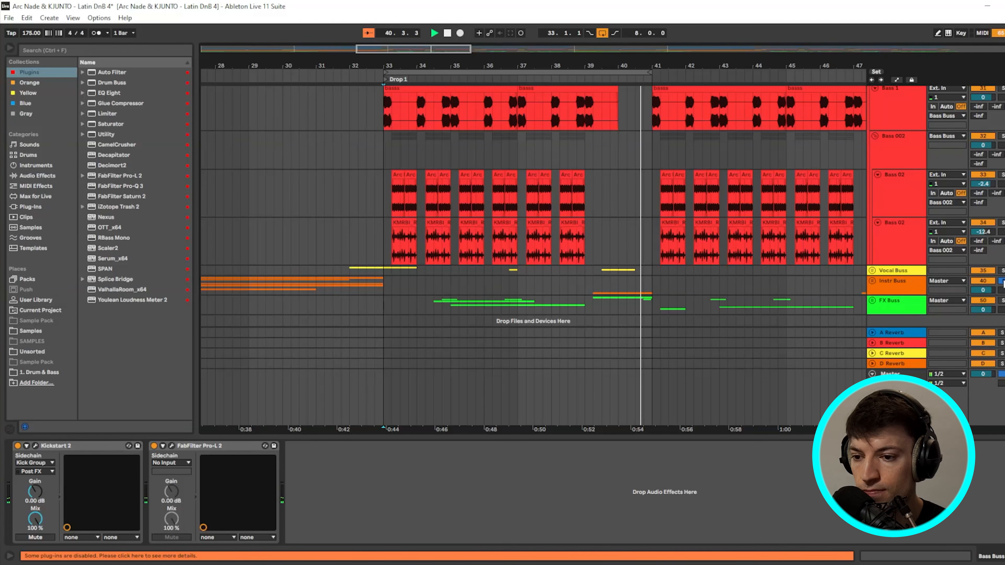
pyautogui.press('space')
pyautogui.scroll(1, 400, 88)
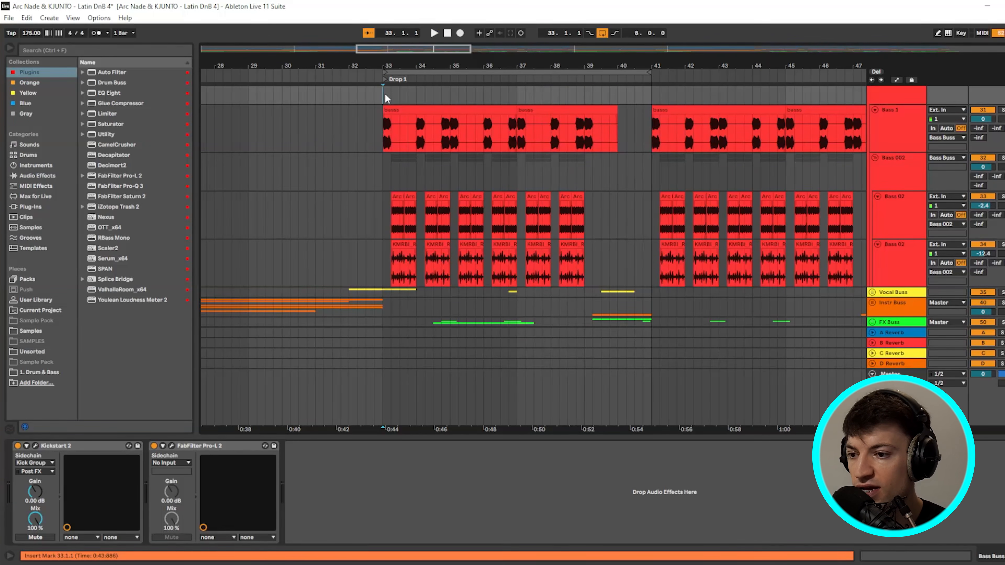
pyautogui.moveTo(383, 98); pyautogui.dragTo(450, 171)
# - Loop the selected two bars and mark bar 33.2–34 across the bass and vocal loop clips
pyautogui.hotkey('ctrl', 'l')
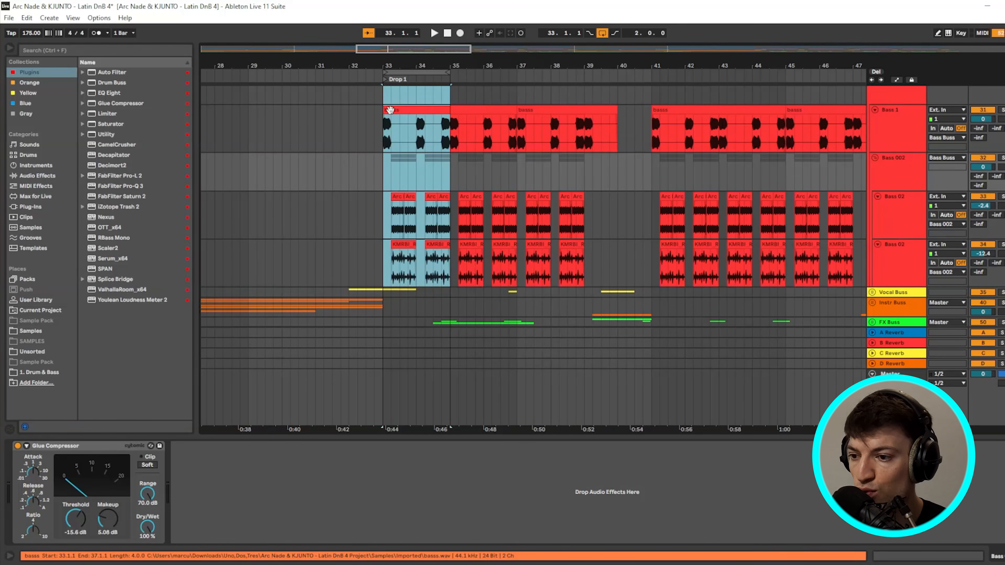
pyautogui.click(388, 110)
pyautogui.scroll(-1, 409, 196)
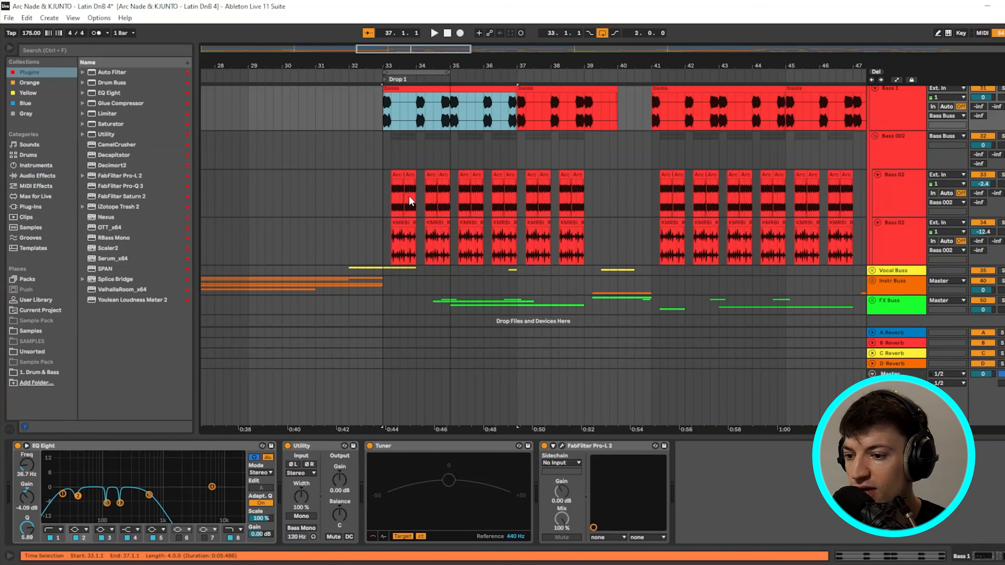
pyautogui.scroll(6, 399, 194)
pyautogui.click(398, 173)
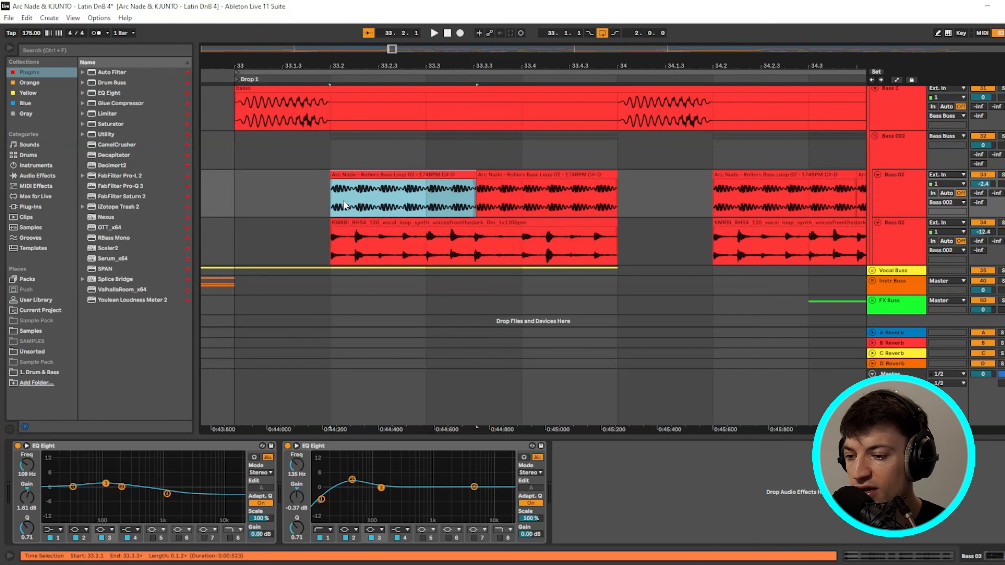
pyautogui.moveTo(338, 198); pyautogui.dragTo(596, 213)
pyautogui.moveTo(331, 245); pyautogui.dragTo(617, 239)
# - Solo the vocal loop track and play from bar 33.2 with Bass 02's effects shown
pyautogui.click(1001, 223)
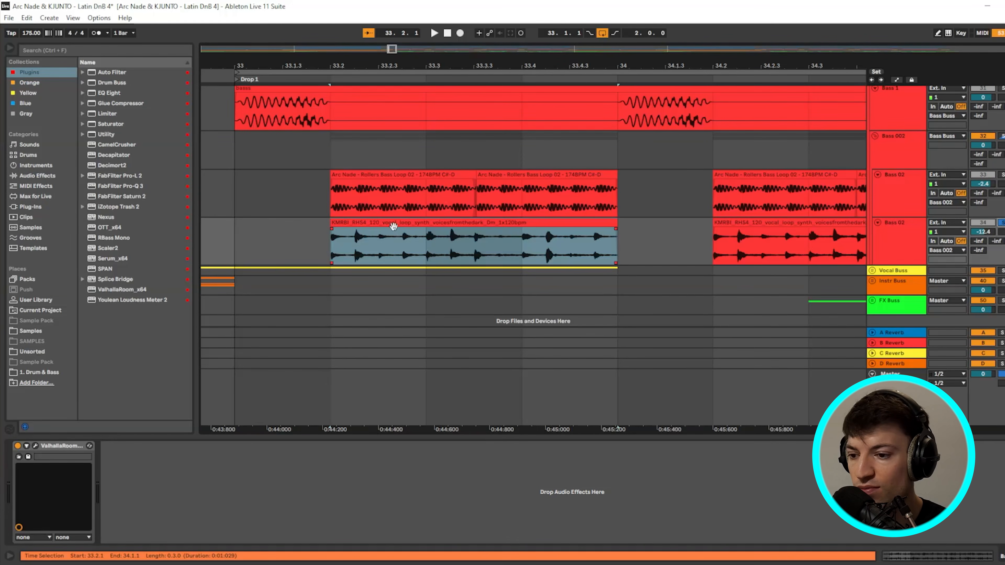
pyautogui.click(333, 244)
pyautogui.scroll(-1, 355, 242)
pyautogui.press('space')
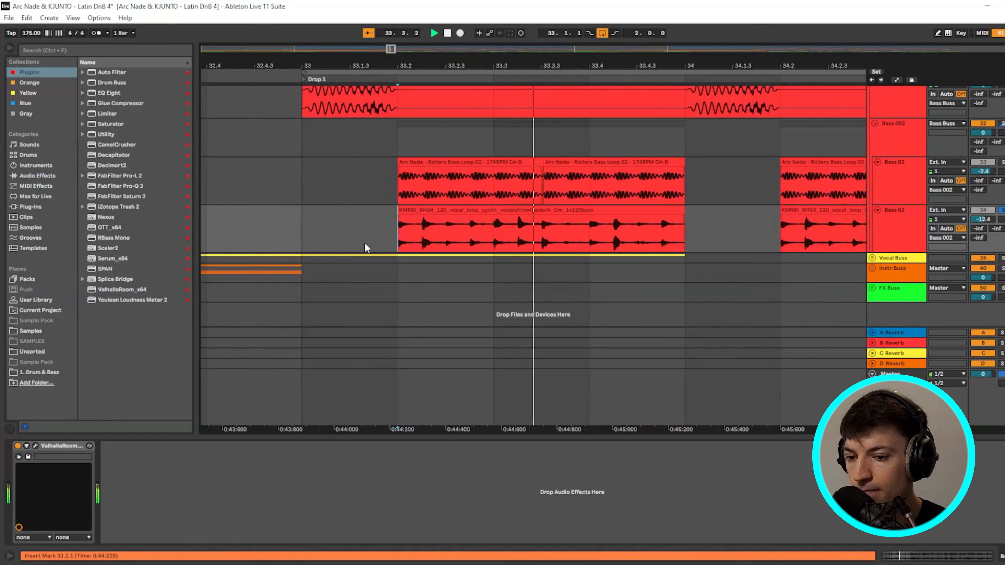
pyautogui.press('space')
pyautogui.click(573, 212)
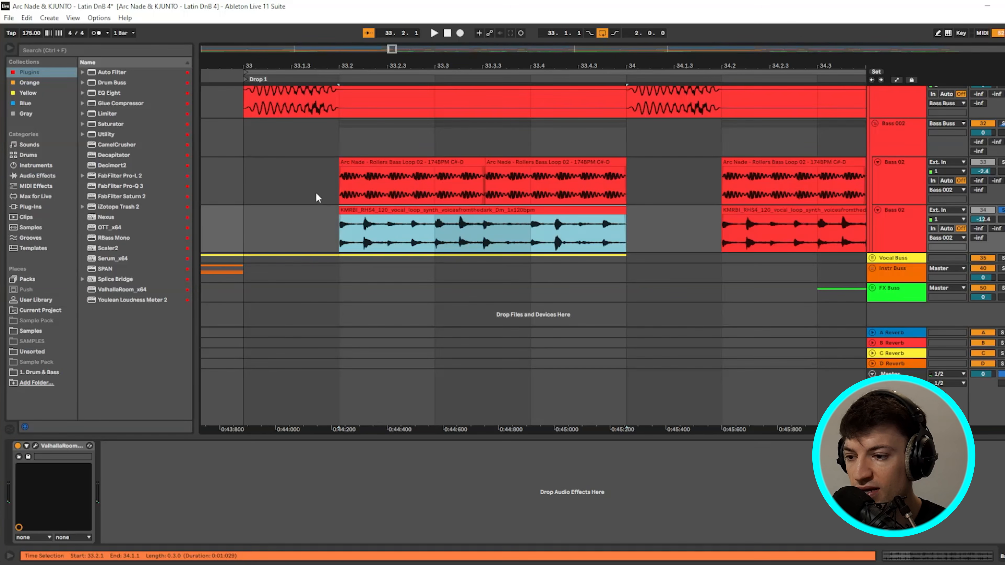
pyautogui.click(939, 183)
pyautogui.press('space')
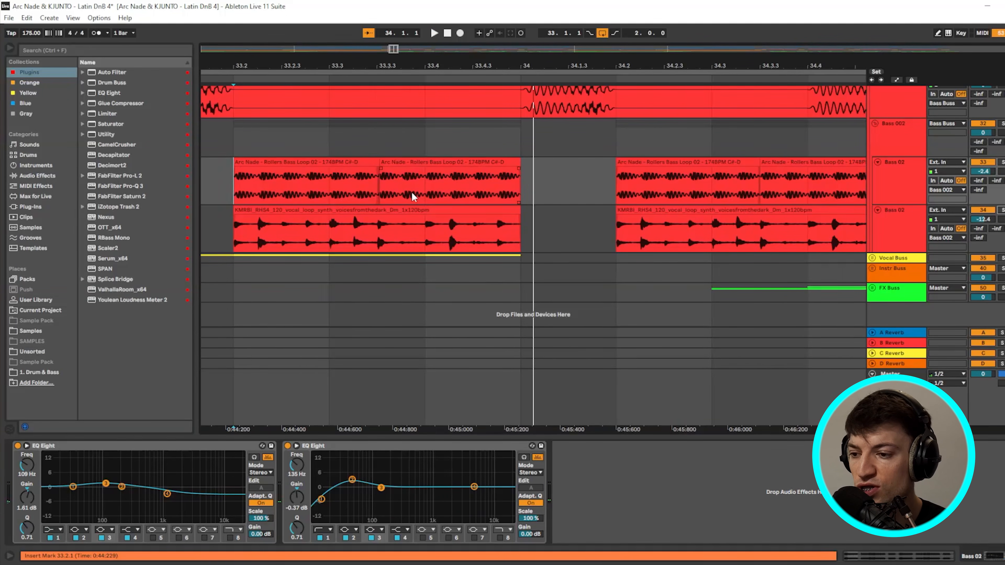
pyautogui.scroll(-3, 411, 191)
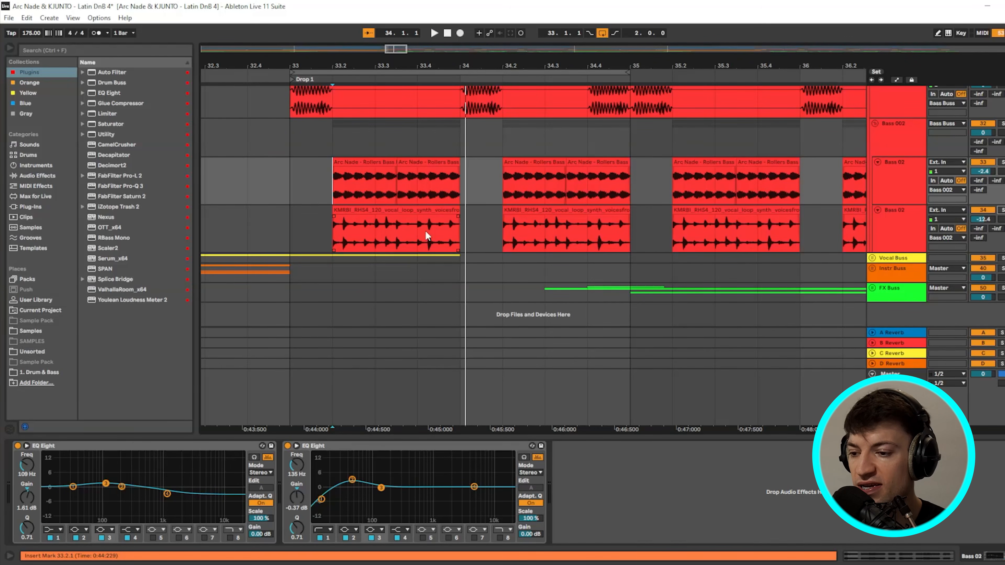
pyautogui.scroll(-3, 491, 148)
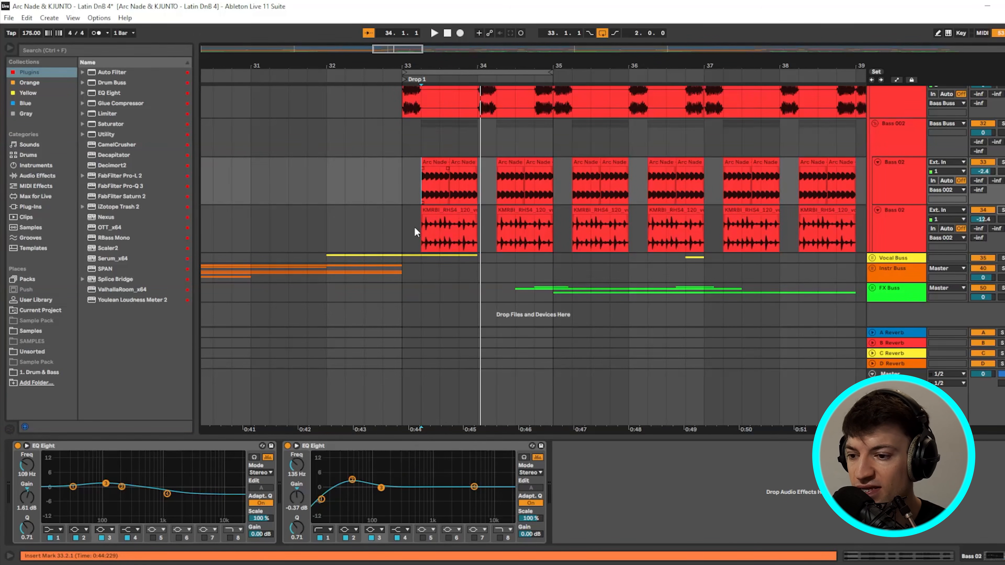
# - Add a fade-in to the first Arc Nade clip and zoom out to see the three clip gaps
pyautogui.click(455, 227)
pyautogui.moveTo(421, 172); pyautogui.dragTo(476, 175)
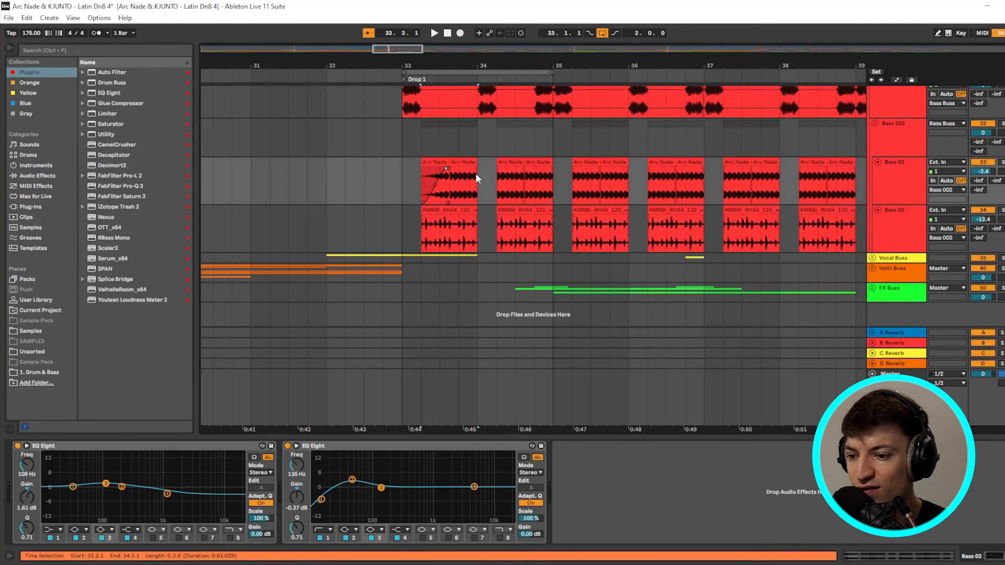
pyautogui.moveTo(421, 195); pyautogui.dragTo(491, 191)
pyautogui.click(438, 188)
pyautogui.scroll(6, 434, 186)
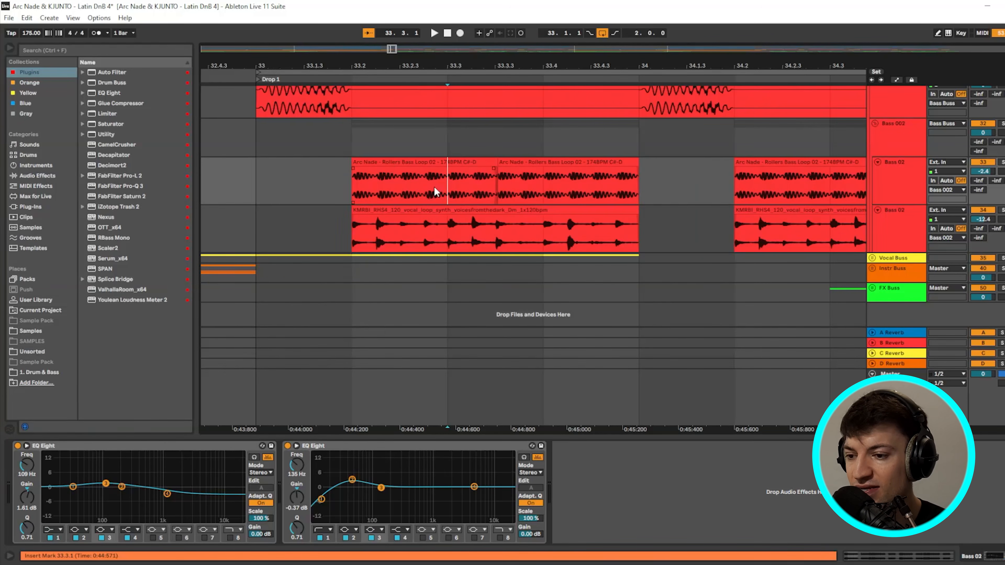
pyautogui.click(332, 163)
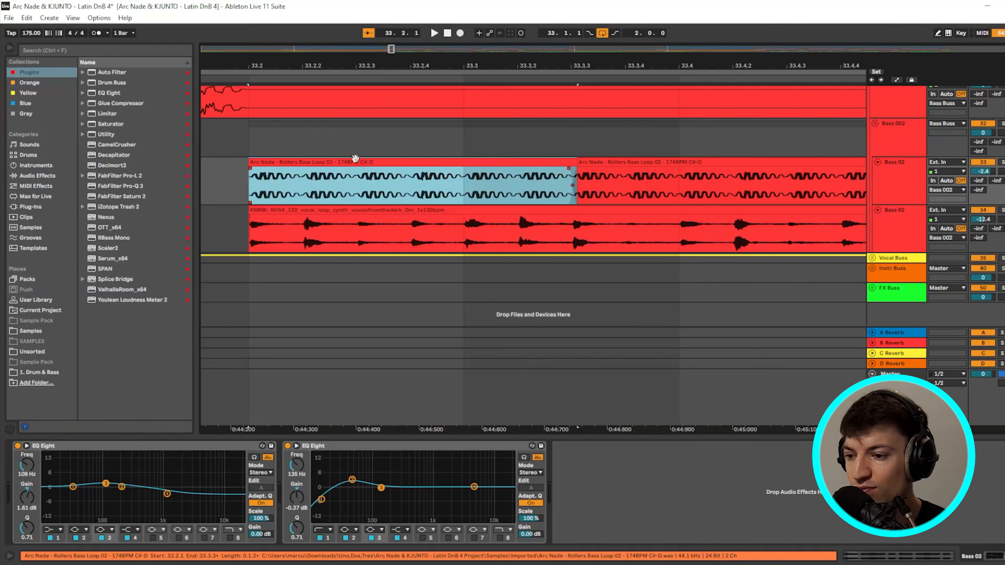
pyautogui.scroll(-5, 427, 184)
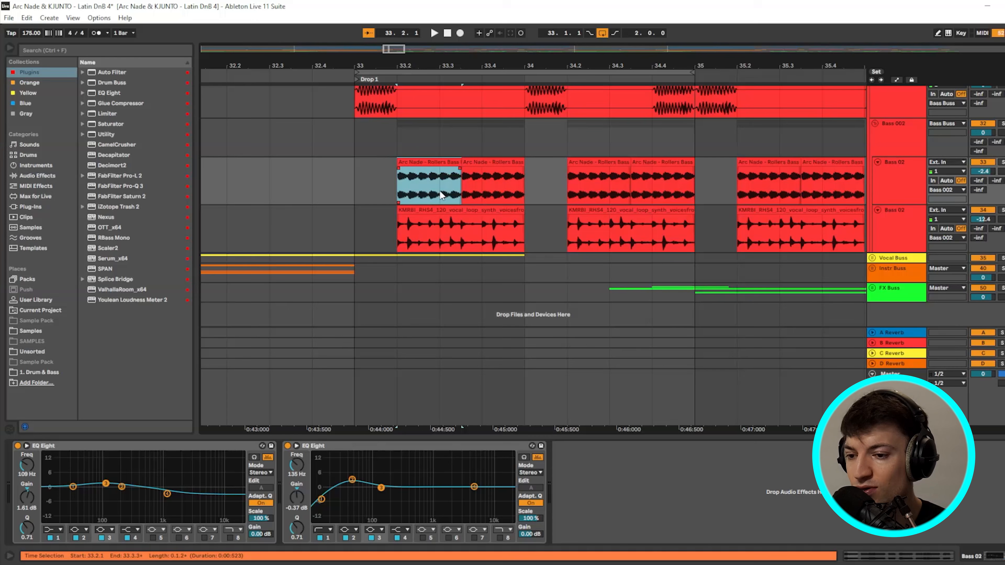
pyautogui.moveTo(403, 59); pyautogui.dragTo(397, 37)
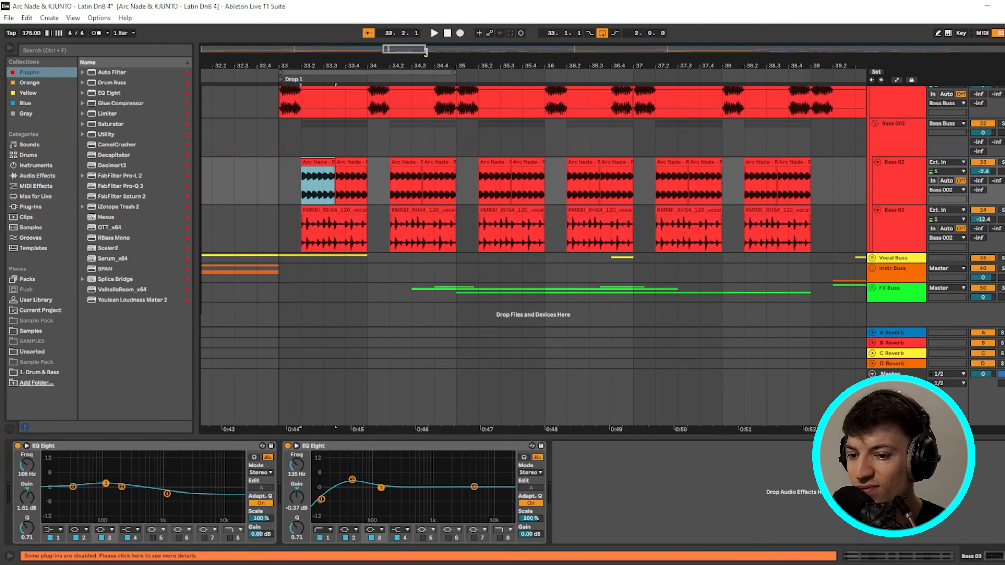
pyautogui.scroll(3, 510, 206)
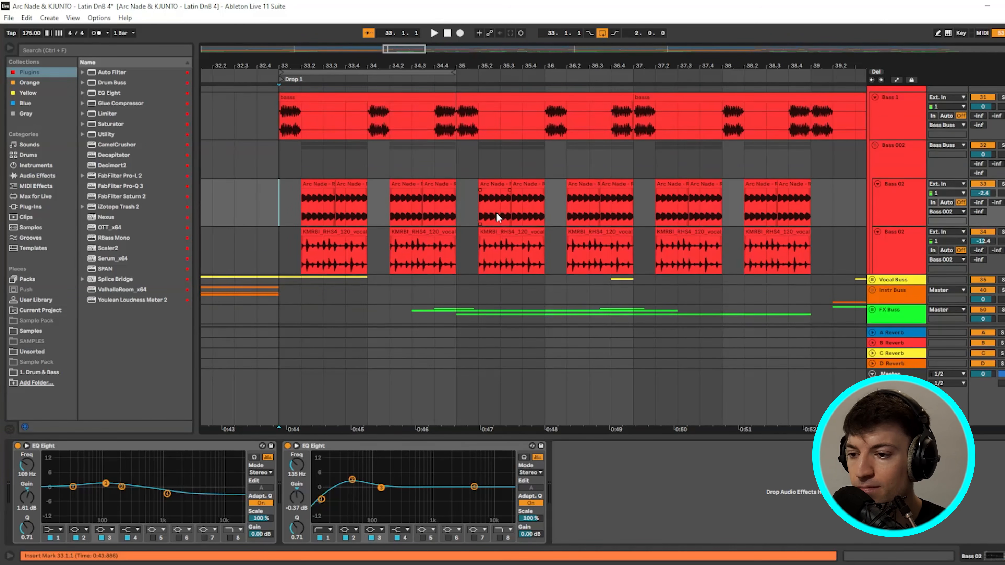
# - Loop bars 35 to 37 across the bass tracks
pyautogui.moveTo(369, 131); pyautogui.dragTo(387, 133)
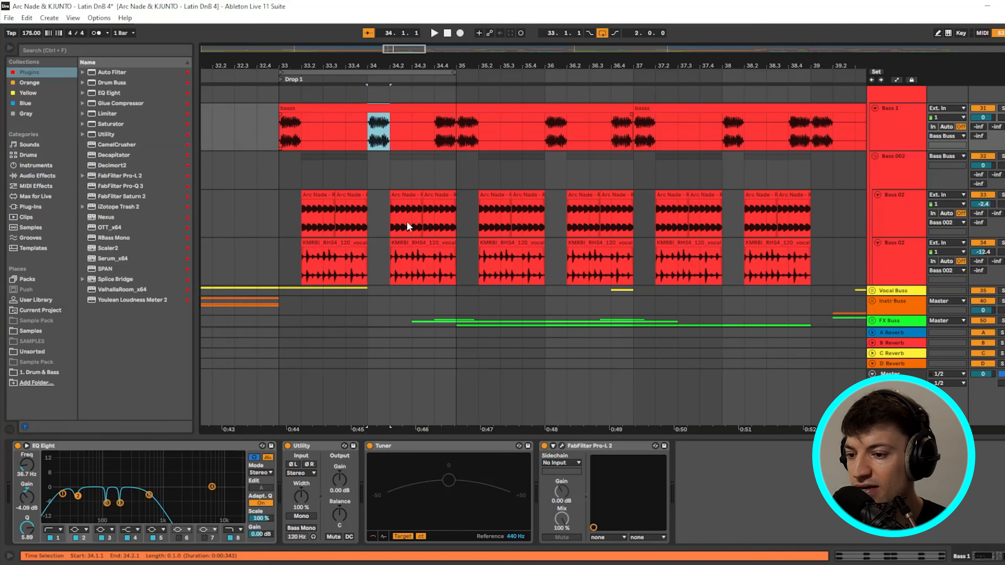
pyautogui.moveTo(391, 217); pyautogui.dragTo(454, 263)
pyautogui.moveTo(436, 131)
pyautogui.mouseDown()
pyautogui.moveTo(453, 131)
pyautogui.moveTo(451, 121)
pyautogui.mouseUp()
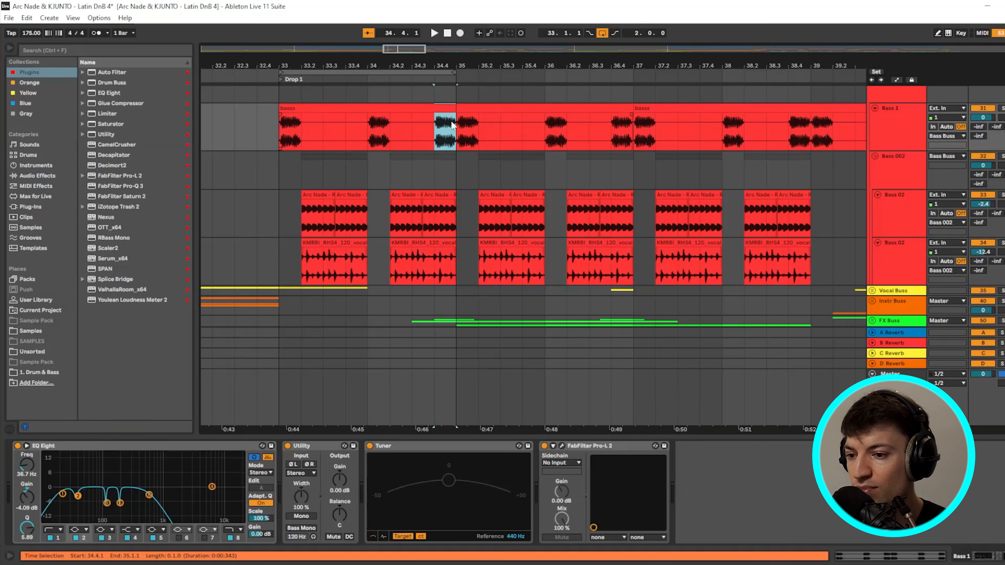
pyautogui.moveTo(370, 131); pyautogui.dragTo(388, 130)
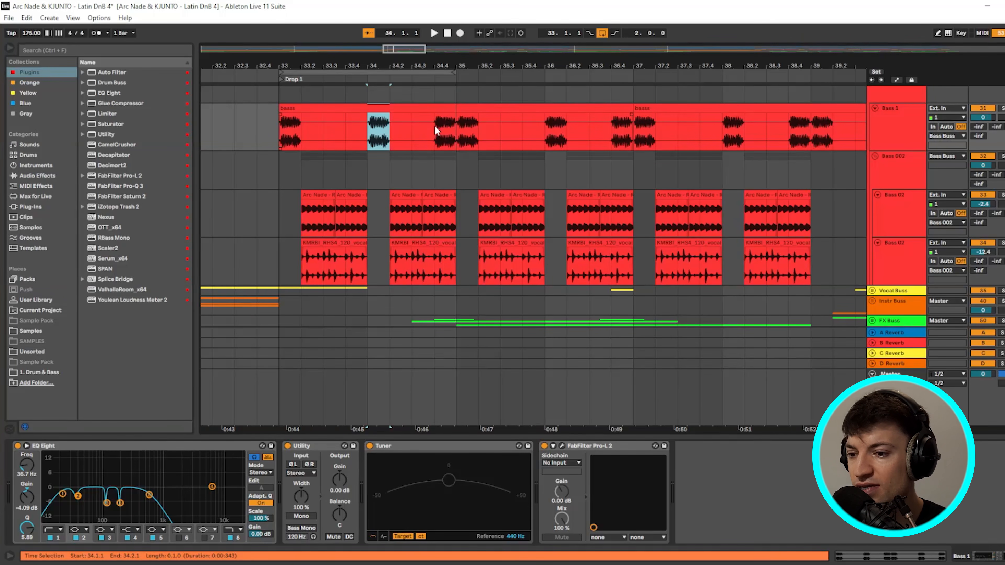
pyautogui.moveTo(457, 93); pyautogui.dragTo(632, 173)
pyautogui.hotkey('ctrl', 'l')
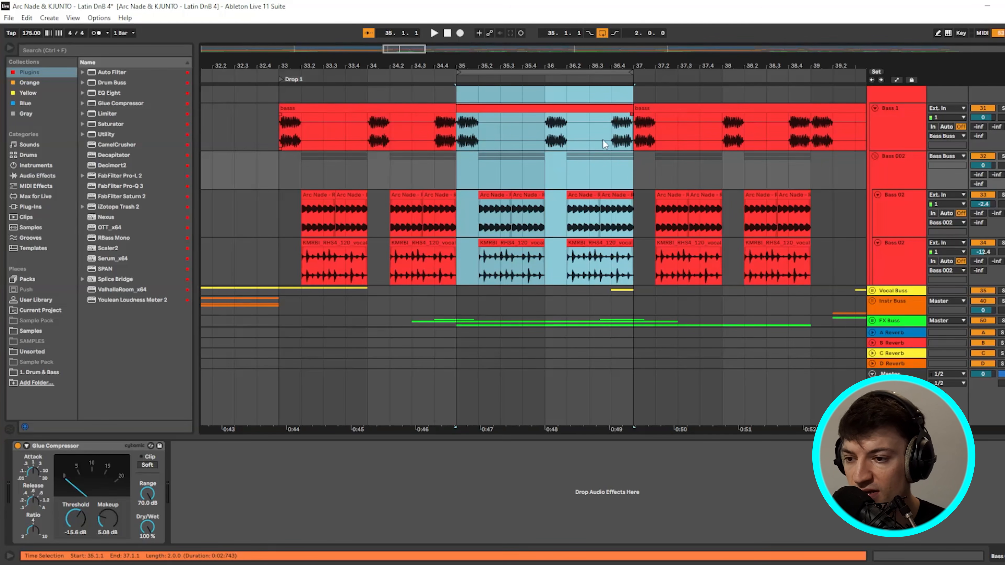
# - Show Bass 1's effects and select bars 37 to 39 across the bass tracks
pyautogui.moveTo(611, 134); pyautogui.dragTo(627, 135)
pyautogui.click(628, 137)
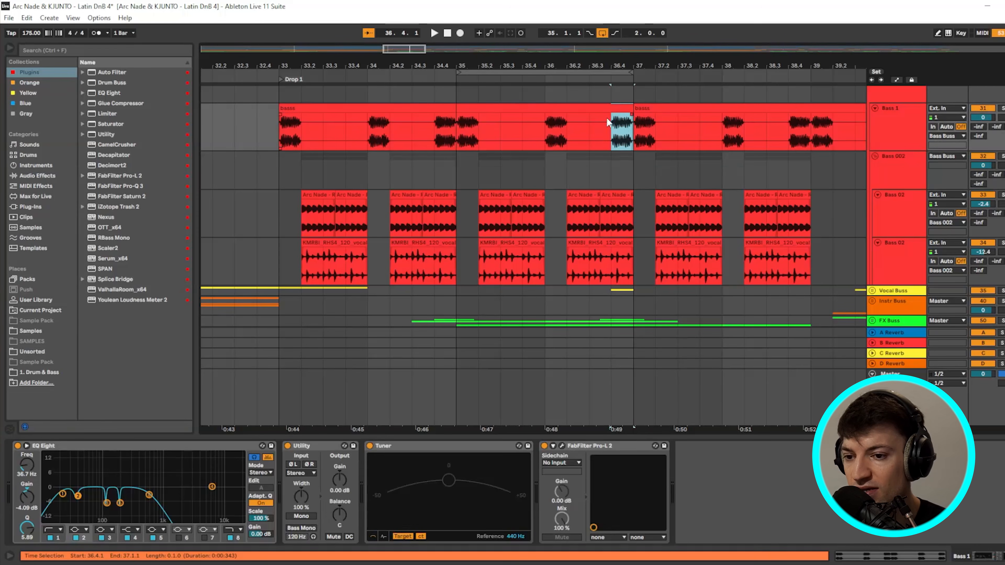
pyautogui.moveTo(455, 130); pyautogui.dragTo(787, 137)
pyautogui.click(672, 131)
pyautogui.moveTo(658, 130); pyautogui.dragTo(814, 248)
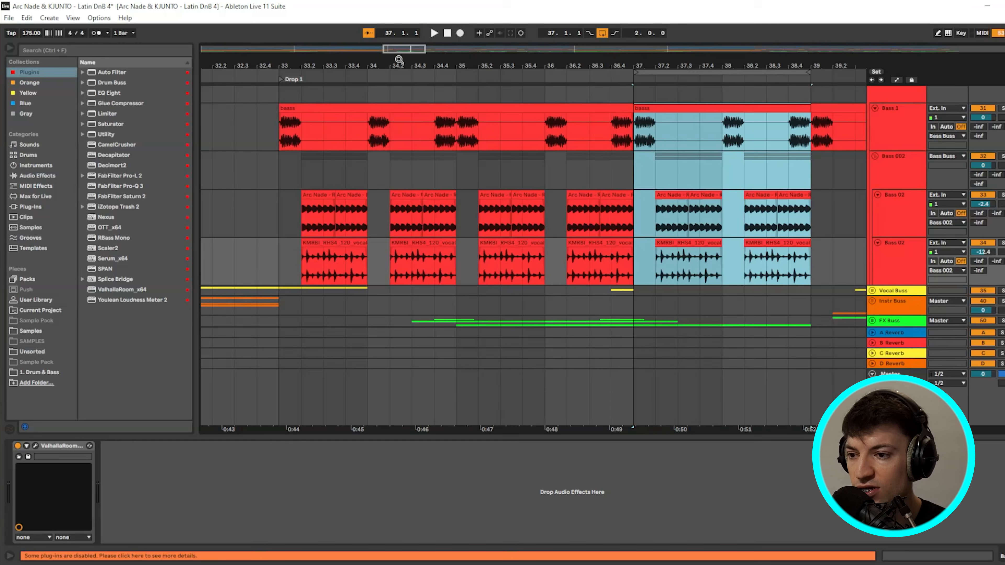
# - Set the loop brace over bars 39–41 across the bass tracks
pyautogui.moveTo(400, 59); pyautogui.dragTo(194, 64)
pyautogui.moveTo(641, 149); pyautogui.dragTo(793, 264)
pyautogui.hotkey('ctrl', 'l')
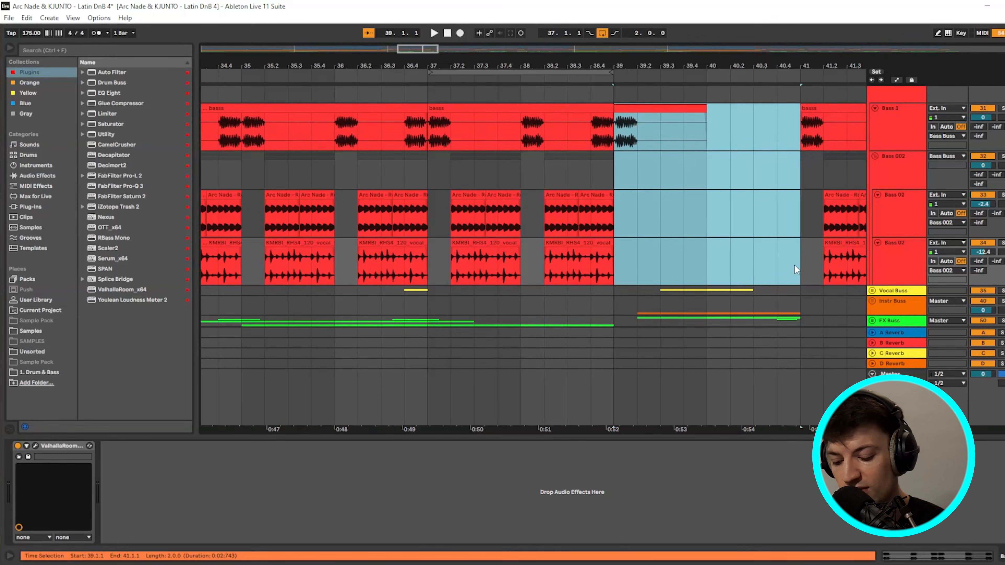
pyautogui.scroll(-2, 794, 264)
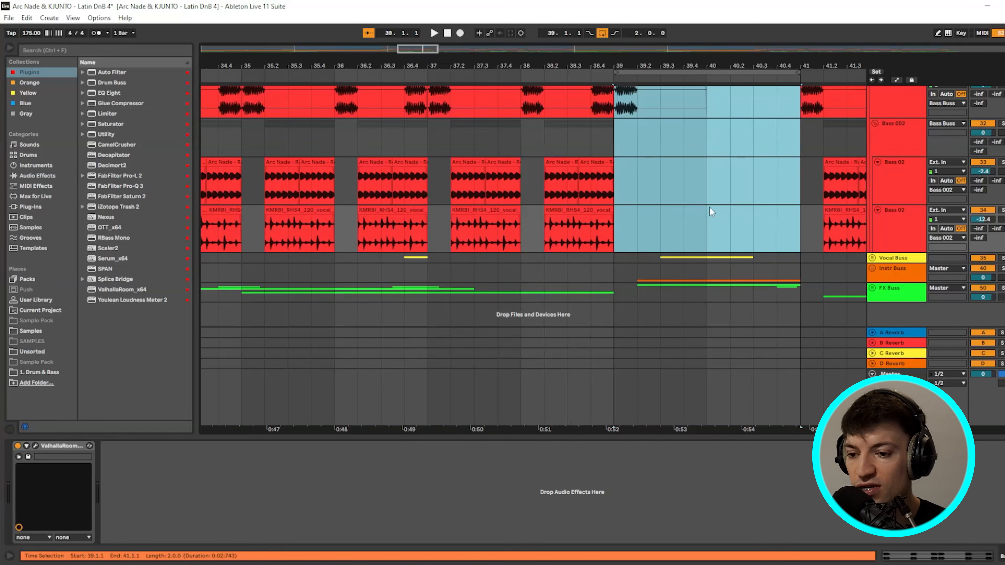
pyautogui.scroll(-3, 706, 186)
pyautogui.scroll(-3, 732, 165)
pyautogui.scroll(2, 595, 190)
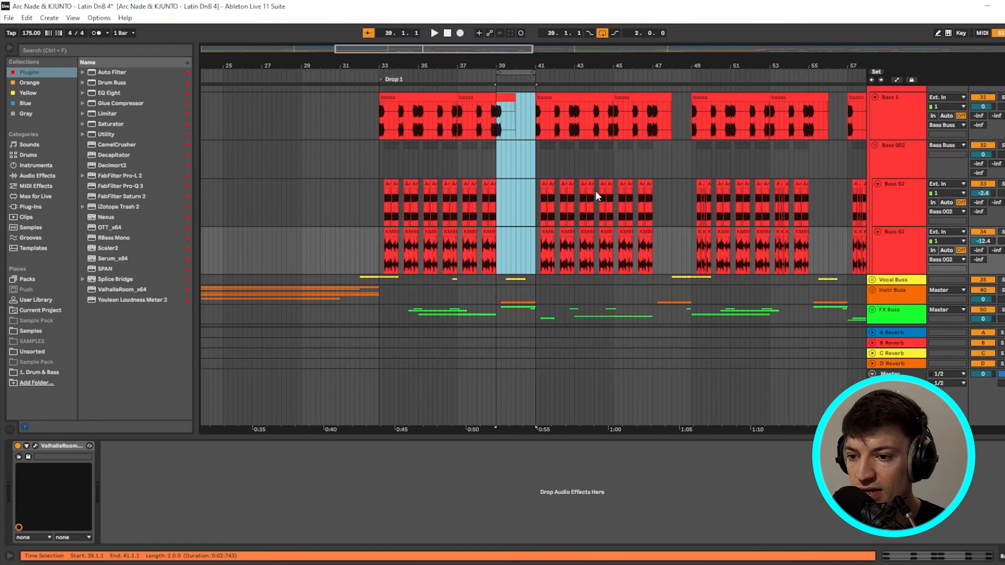
# - Select bars 49–64 across the bass tracks and start playback from bar 49 in Bass 02
pyautogui.click(469, 132)
pyautogui.moveTo(378, 126); pyautogui.dragTo(534, 182)
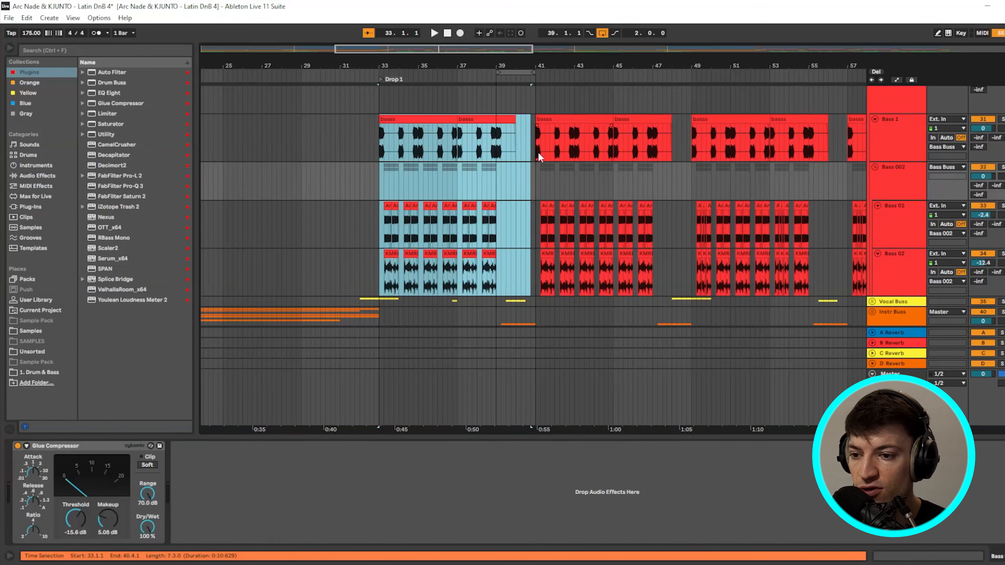
pyautogui.moveTo(537, 142); pyautogui.dragTo(702, 282)
pyautogui.hscroll(3, 701, 277)
pyautogui.hscroll(3, 441, 154)
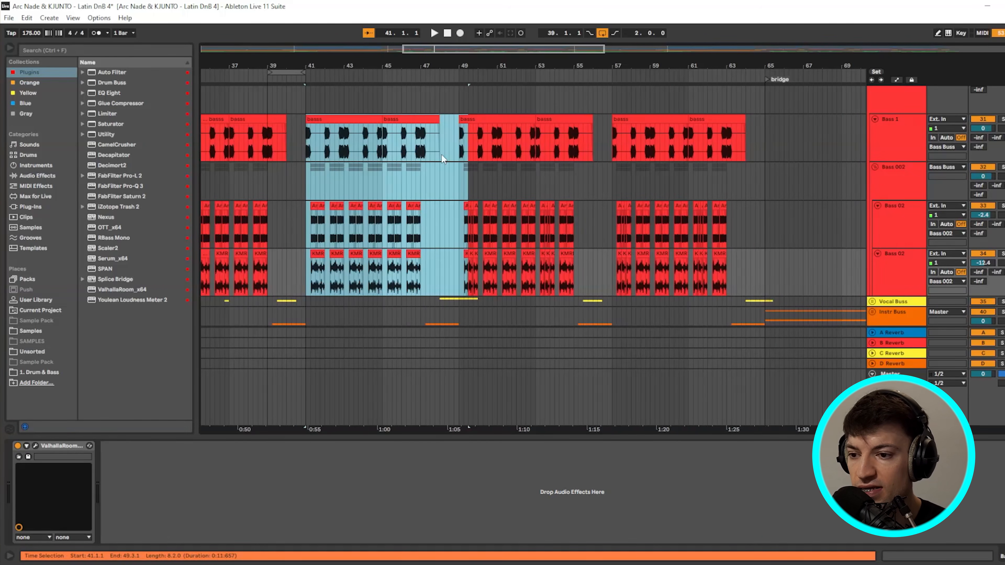
pyautogui.moveTo(458, 131); pyautogui.dragTo(760, 277)
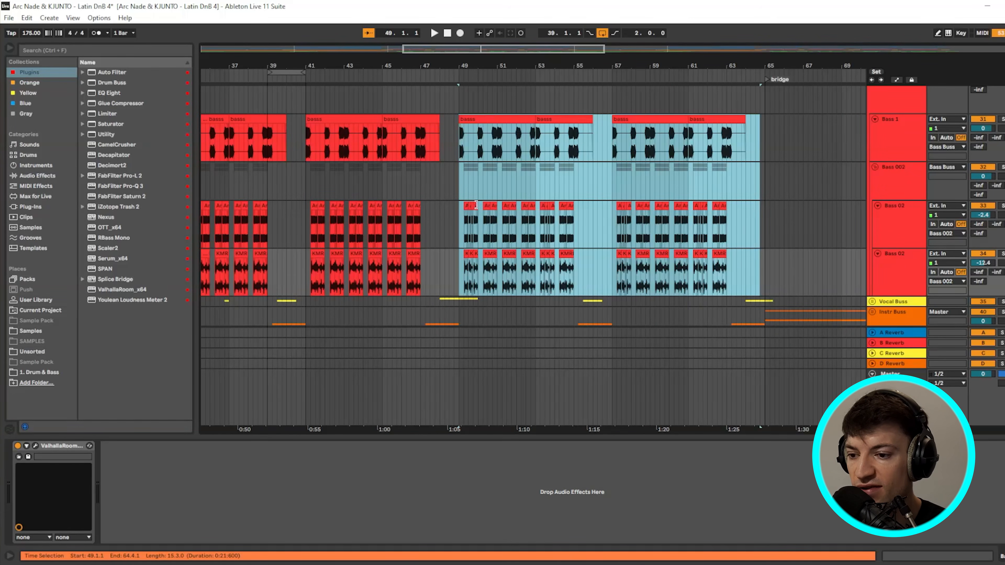
pyautogui.scroll(3, 465, 213)
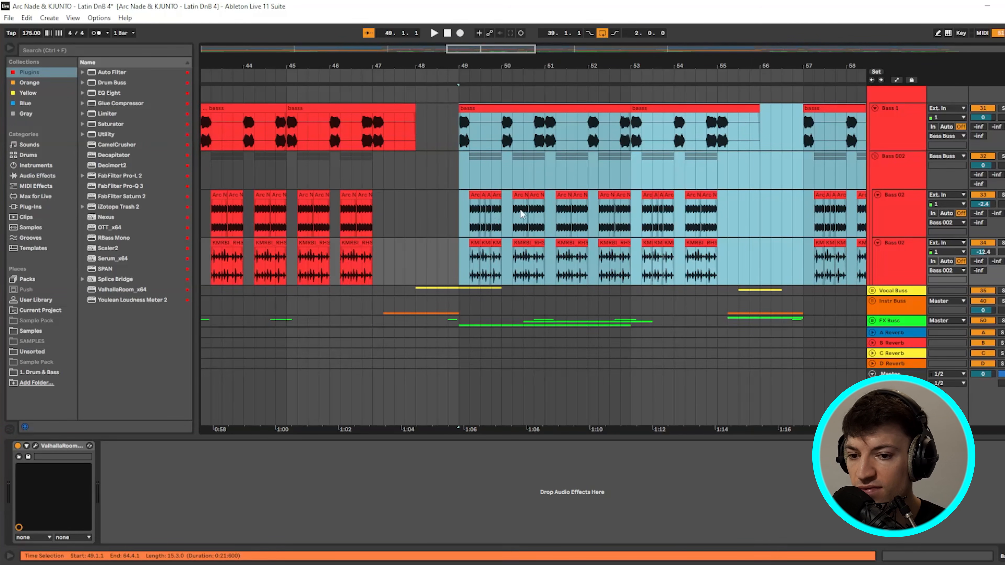
pyautogui.click(460, 203)
pyautogui.press('space')
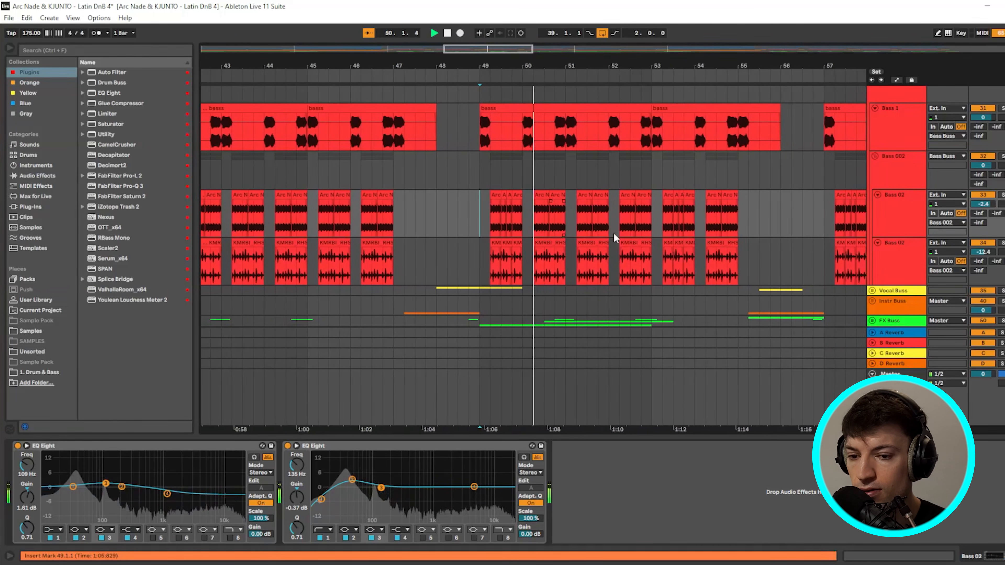
pyautogui.press('space')
pyautogui.scroll(1, 750, 198)
pyautogui.scroll(-1, 473, 209)
pyautogui.scroll(6, 513, 198)
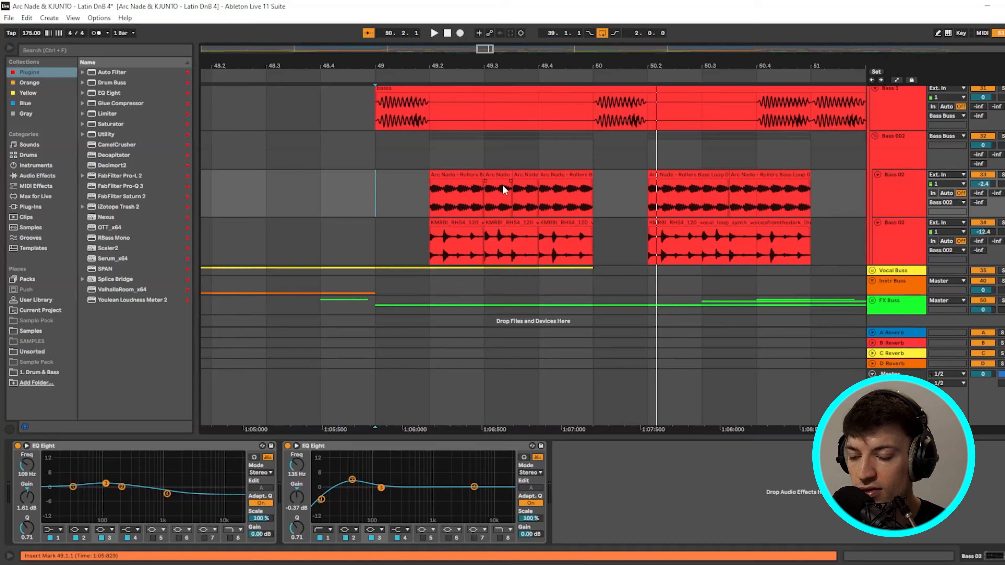
pyautogui.click(500, 176)
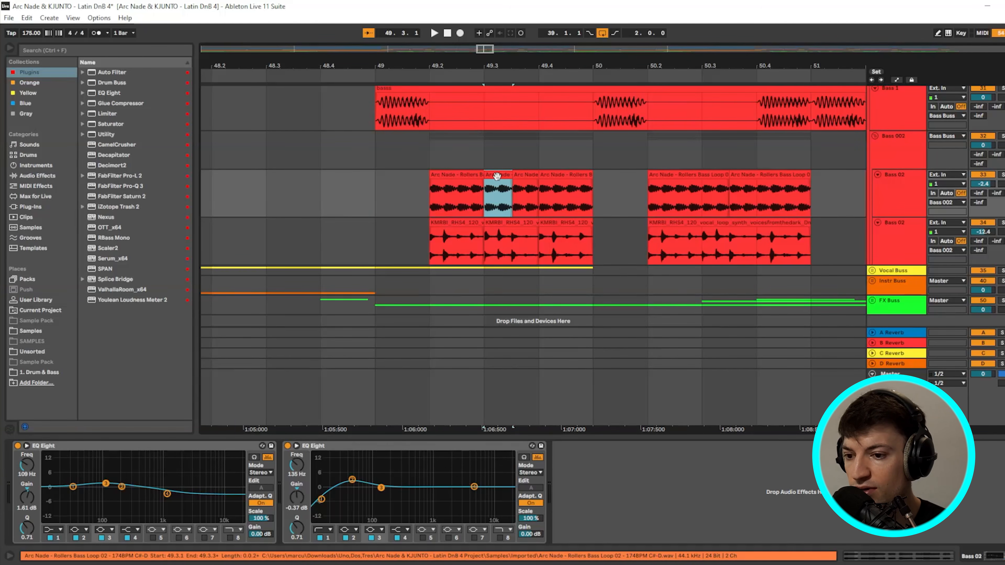
pyautogui.doubleClick(498, 176)
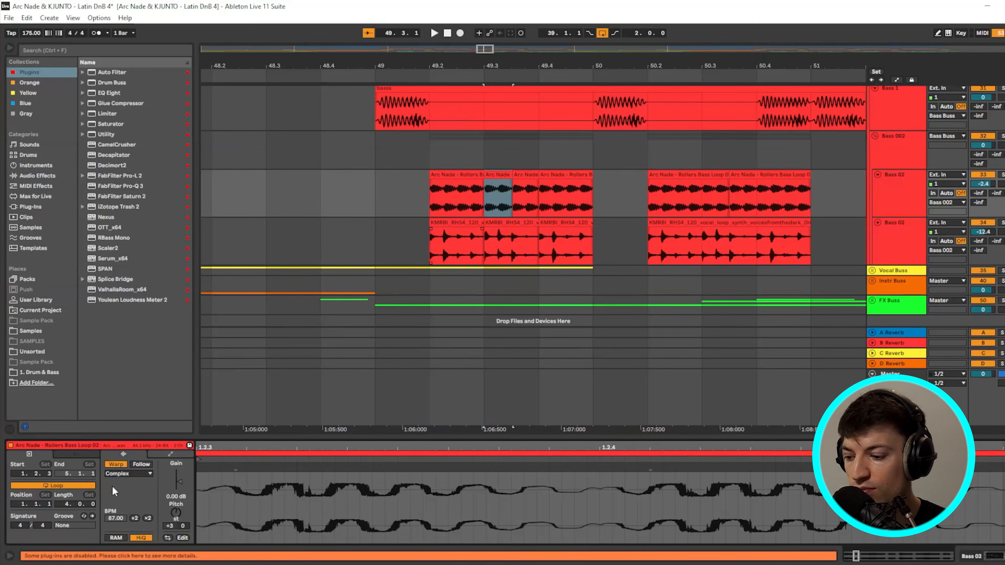
pyautogui.click(518, 176)
pyautogui.click(384, 186)
pyautogui.press('space')
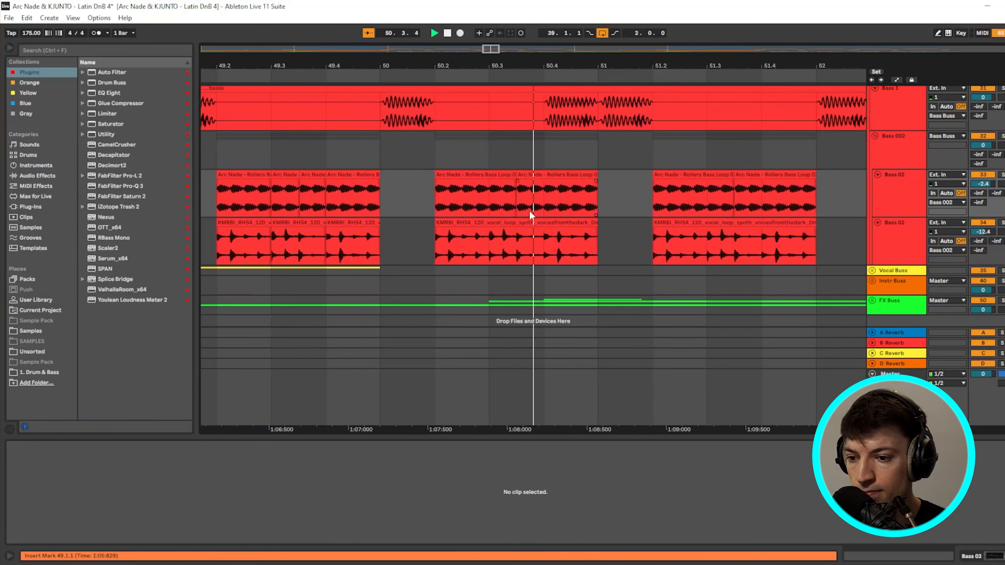
pyautogui.scroll(-3, 551, 209)
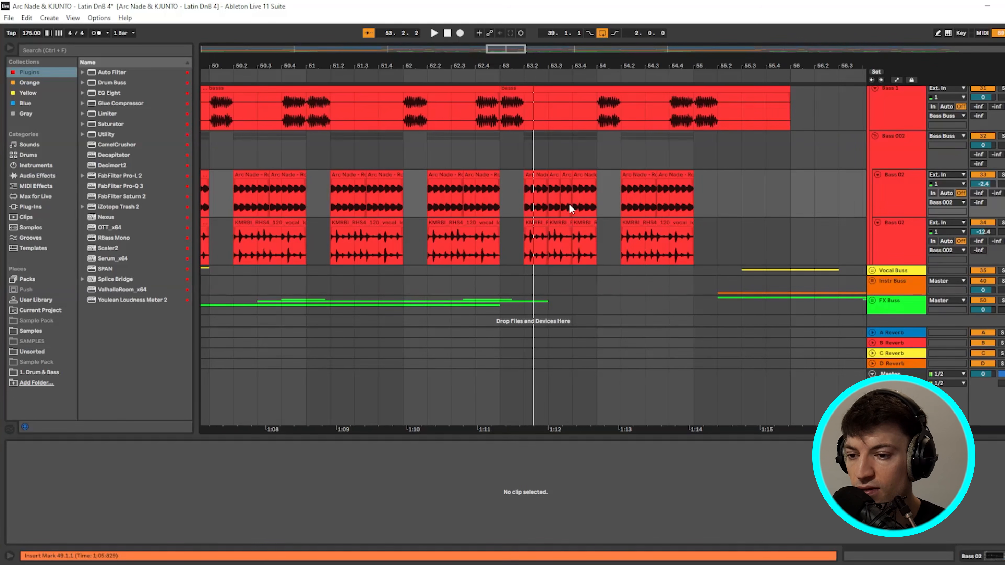
pyautogui.scroll(-4, 569, 203)
pyautogui.moveTo(397, 49); pyautogui.dragTo(335, 49)
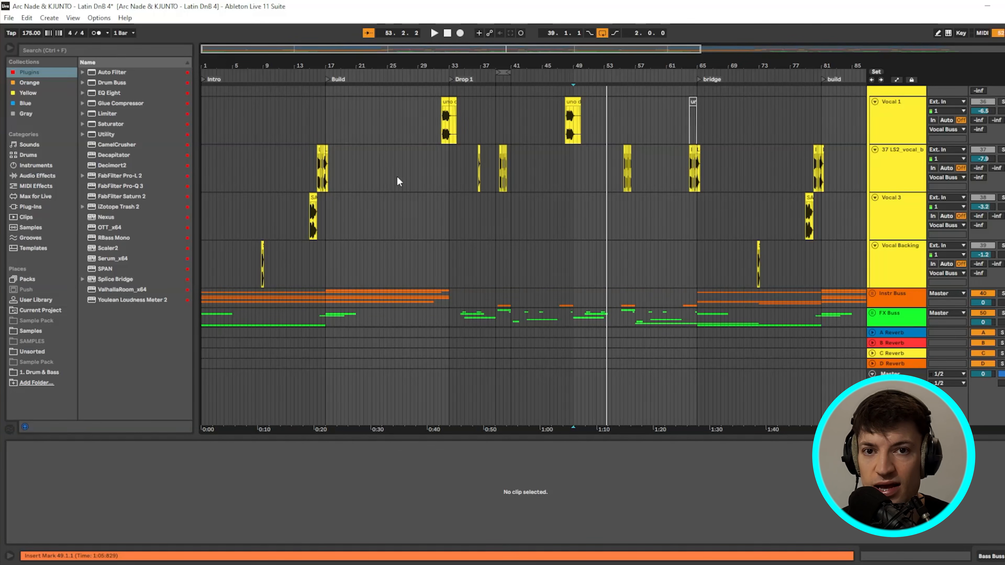
pyautogui.click(255, 264)
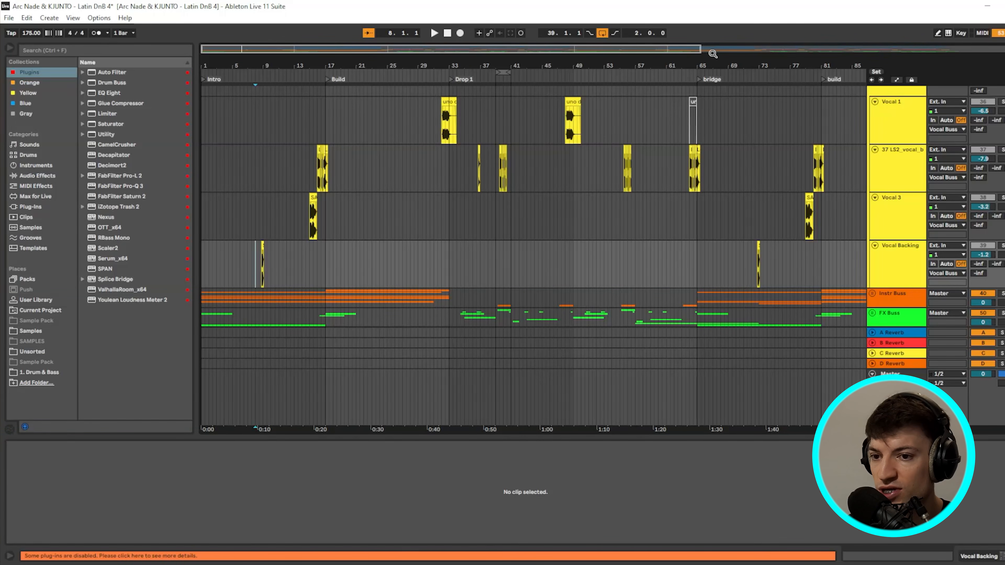
pyautogui.moveTo(700, 51); pyautogui.dragTo(345, 123)
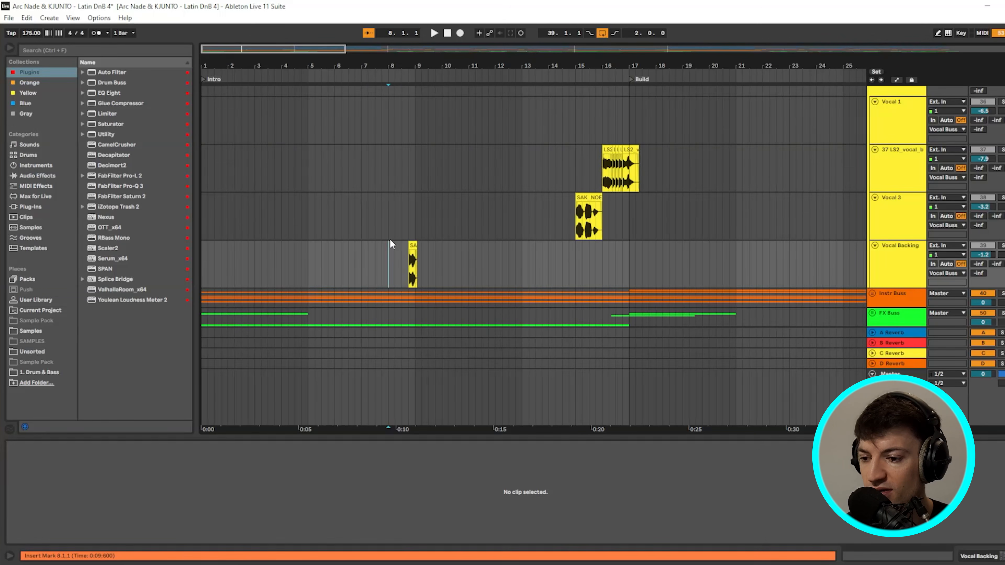
pyautogui.scroll(5, 421, 257)
pyautogui.click(355, 262)
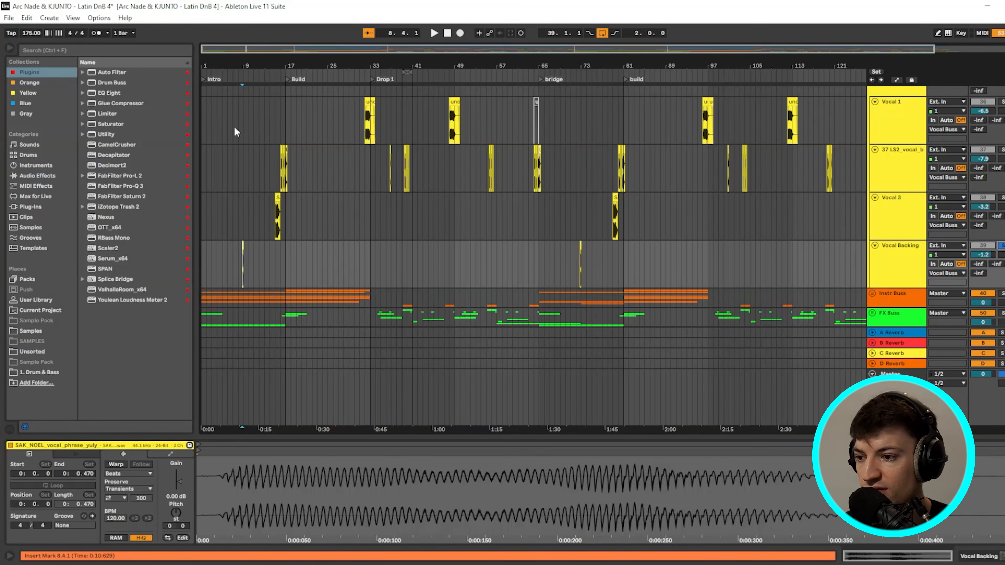
pyautogui.scroll(8, 228, 257)
pyautogui.click(904, 258)
pyautogui.scroll(-6, 473, 284)
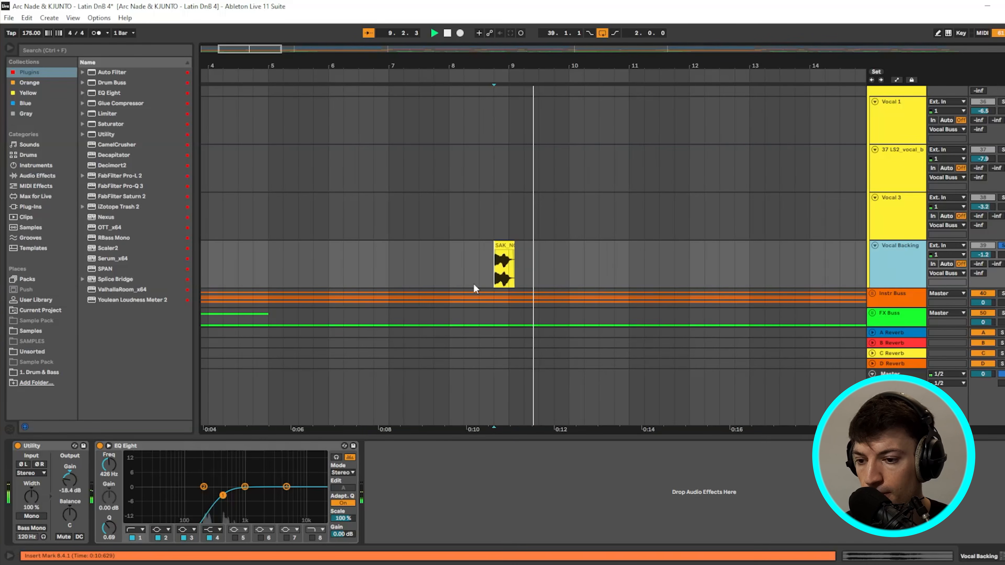
pyautogui.click(356, 249)
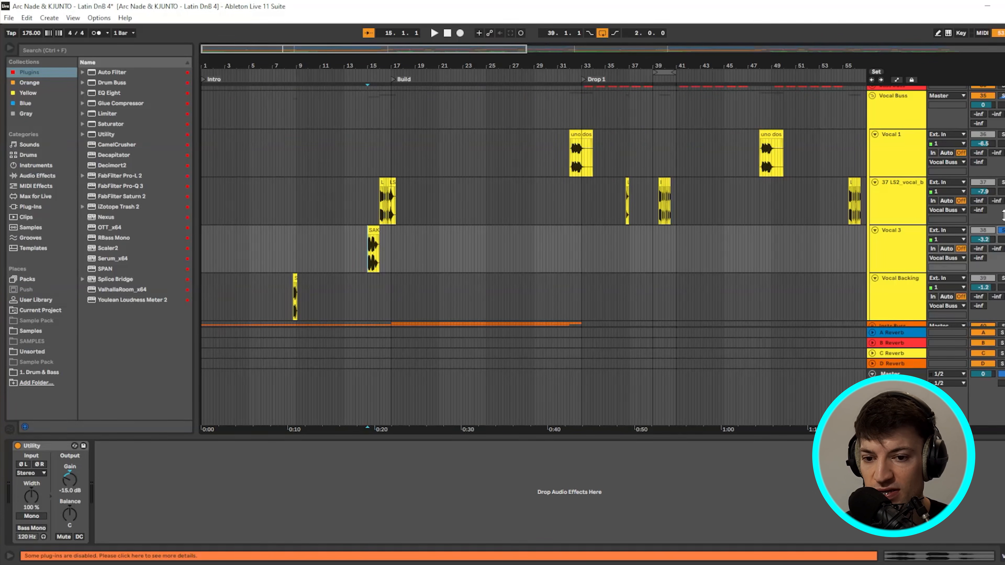
pyautogui.press('space')
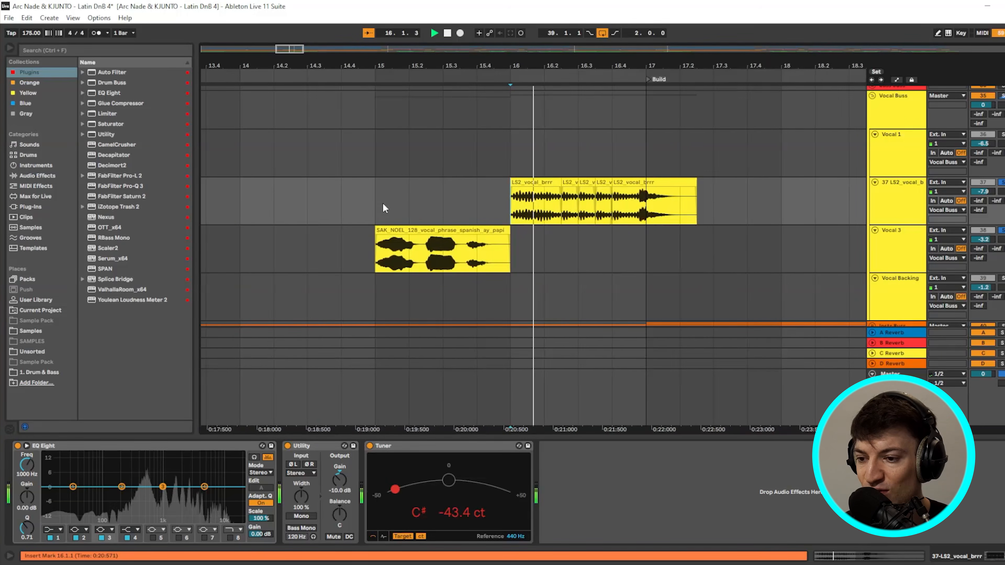
pyautogui.press('space')
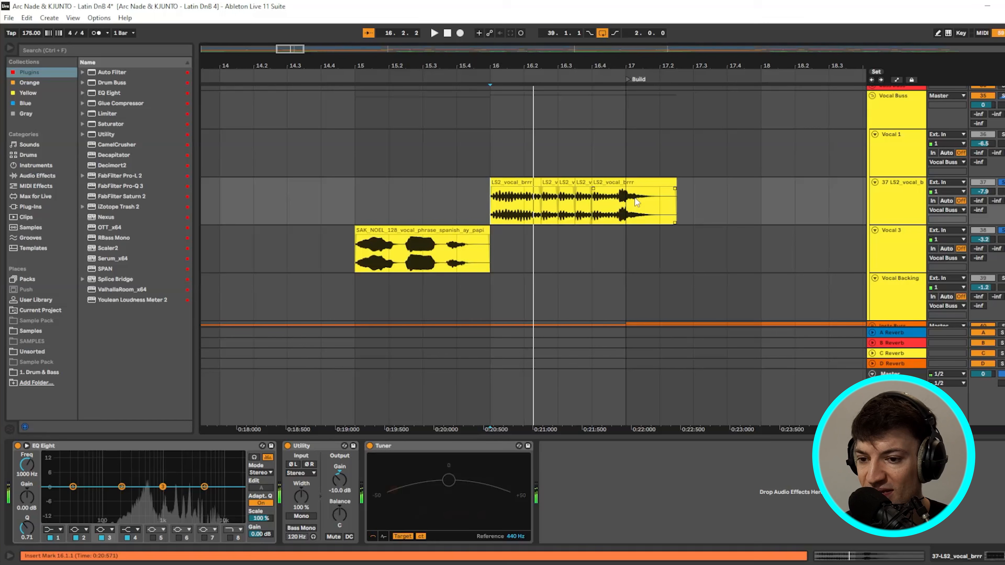
pyautogui.press('-')
pyautogui.press('-')
pyautogui.press('-')
pyautogui.press('-')
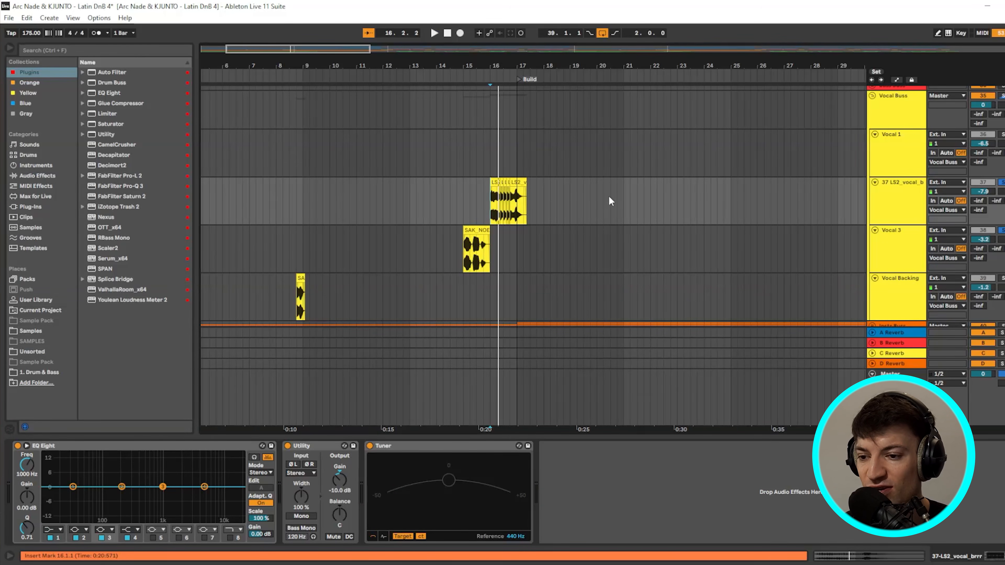
pyautogui.press('-')
pyautogui.press('-')
pyautogui.scroll(2, 630, 222)
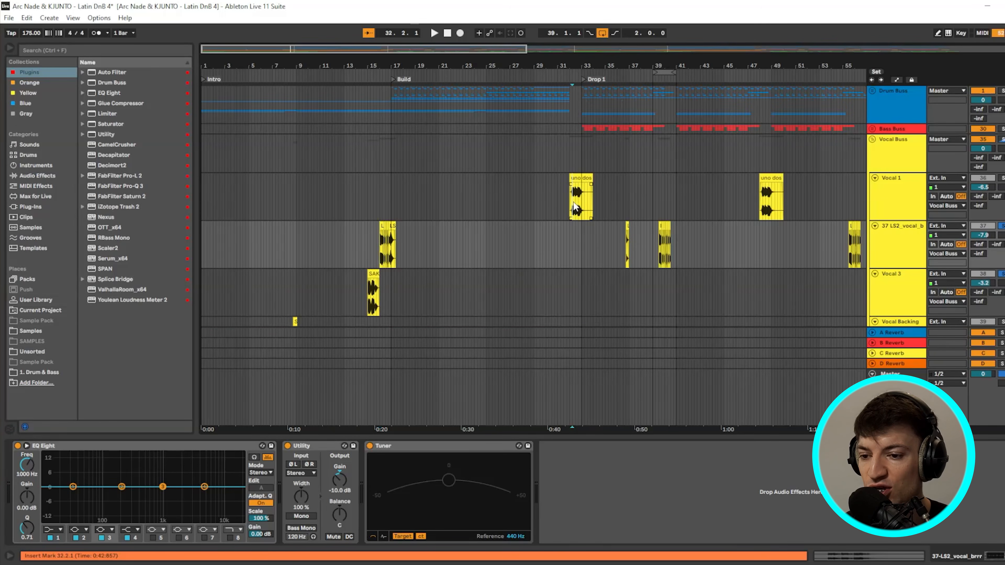
pyautogui.click(572, 209)
pyautogui.press('+')
pyautogui.press('+')
pyautogui.press('+')
pyautogui.press('+')
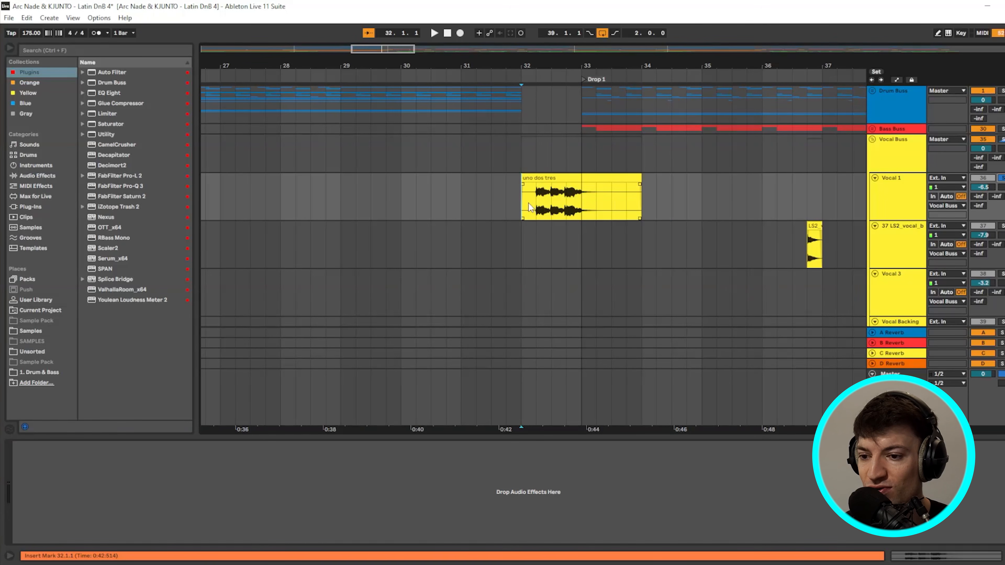
pyautogui.press('space')
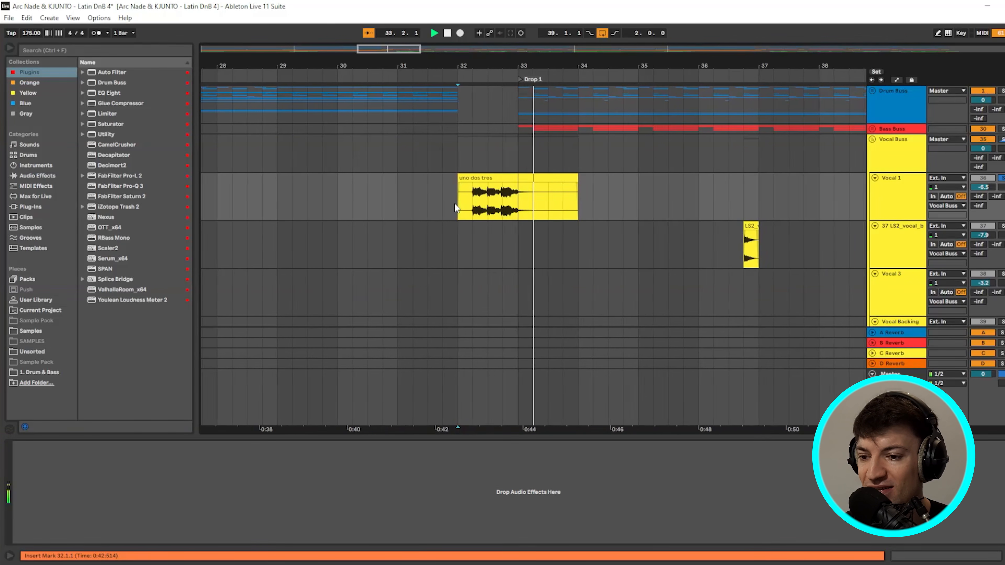
pyautogui.press('space')
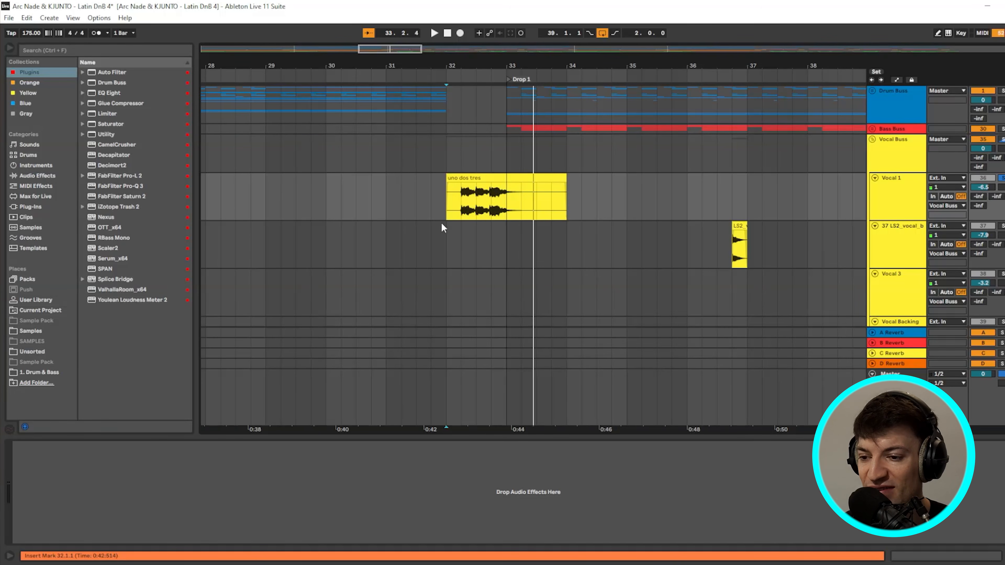
pyautogui.press('-')
pyautogui.press('-')
pyautogui.press('-')
pyautogui.press('-')
pyautogui.scroll(-3, 327, 196)
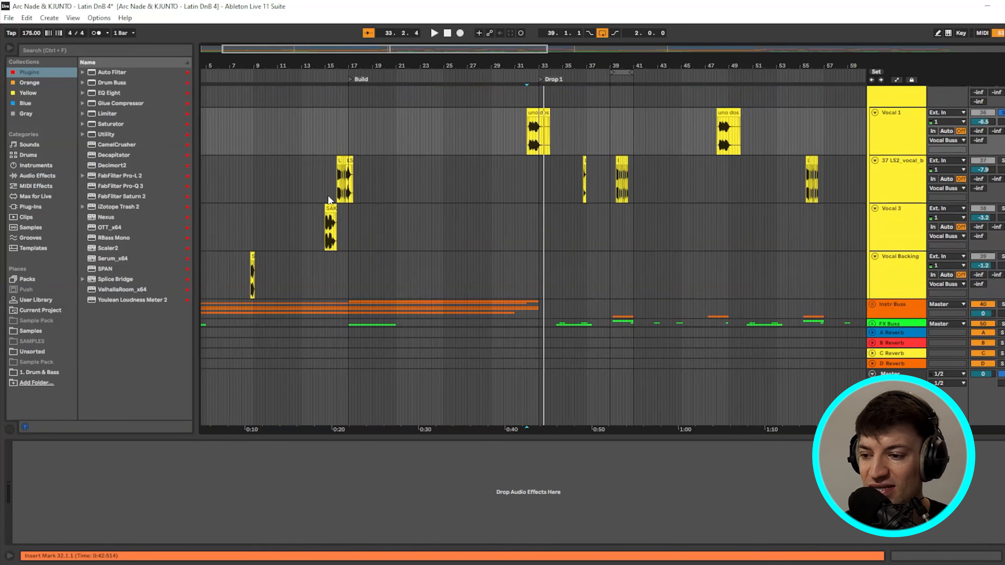
pyautogui.click(586, 183)
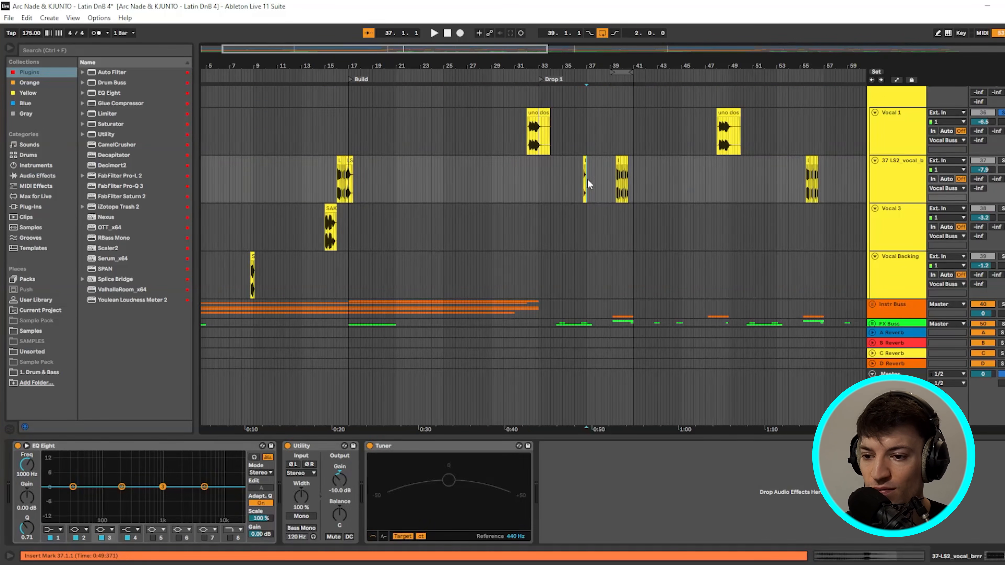
pyautogui.click(797, 180)
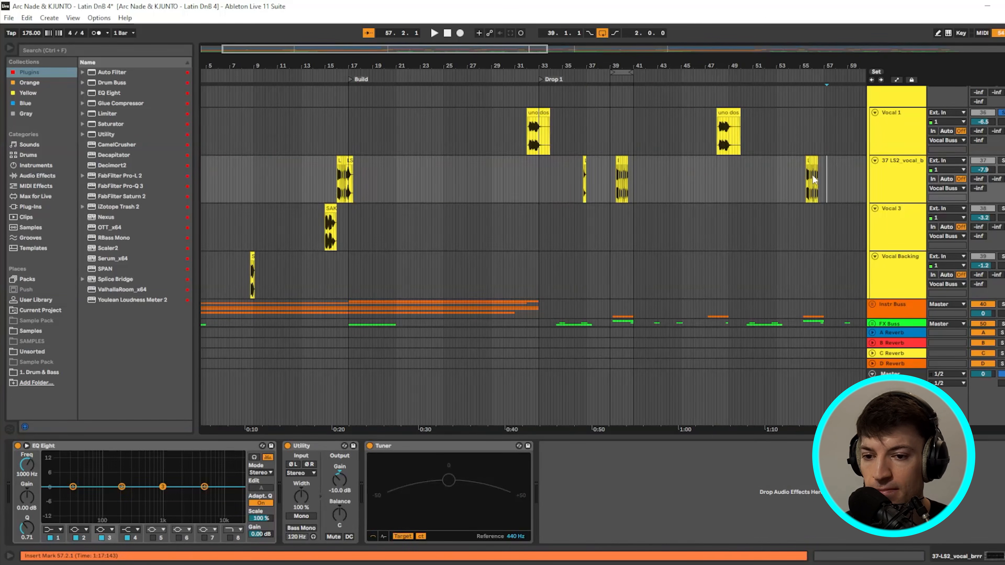
pyautogui.press('+')
pyautogui.press('+')
pyautogui.press('+')
pyautogui.press('+')
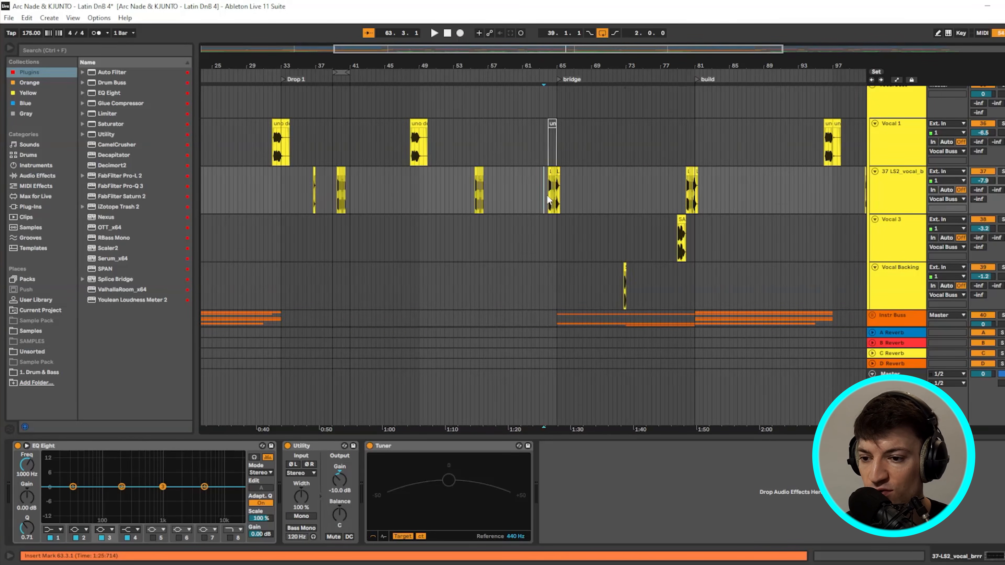
pyautogui.click(546, 196)
pyautogui.scroll(6, 547, 196)
pyautogui.press('space')
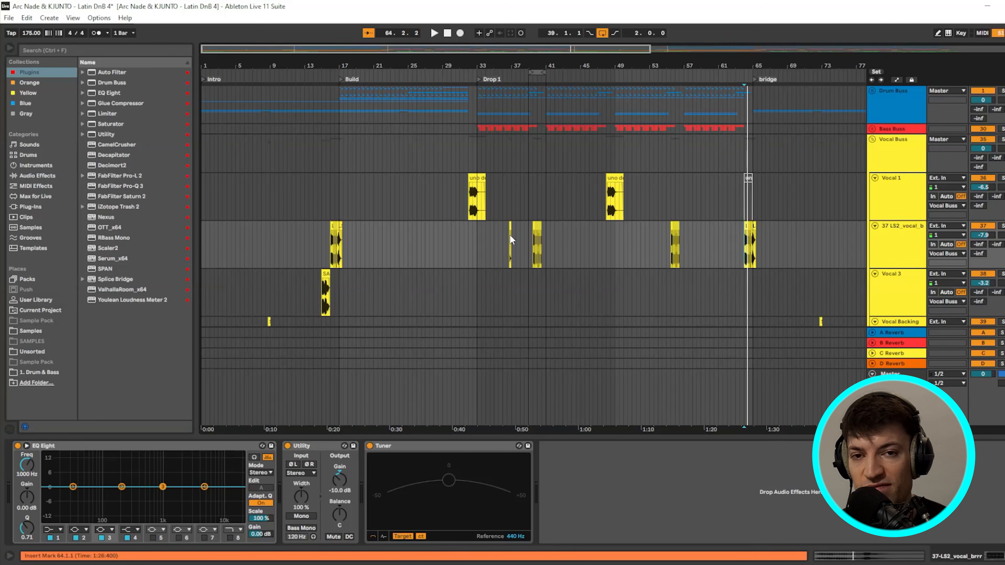
pyautogui.scroll(-5, 882, 360)
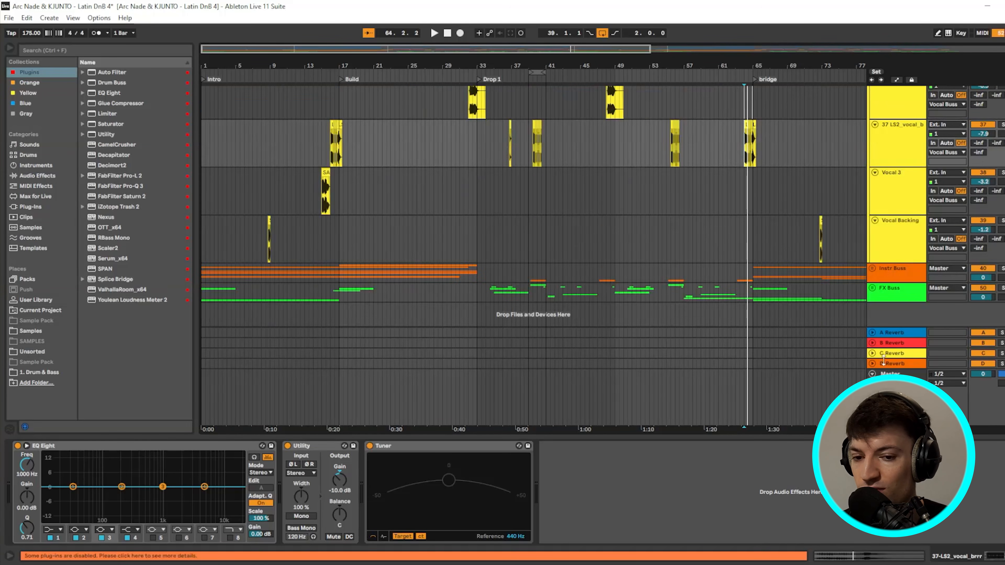
pyautogui.click(873, 269)
pyautogui.scroll(-5, 530, 253)
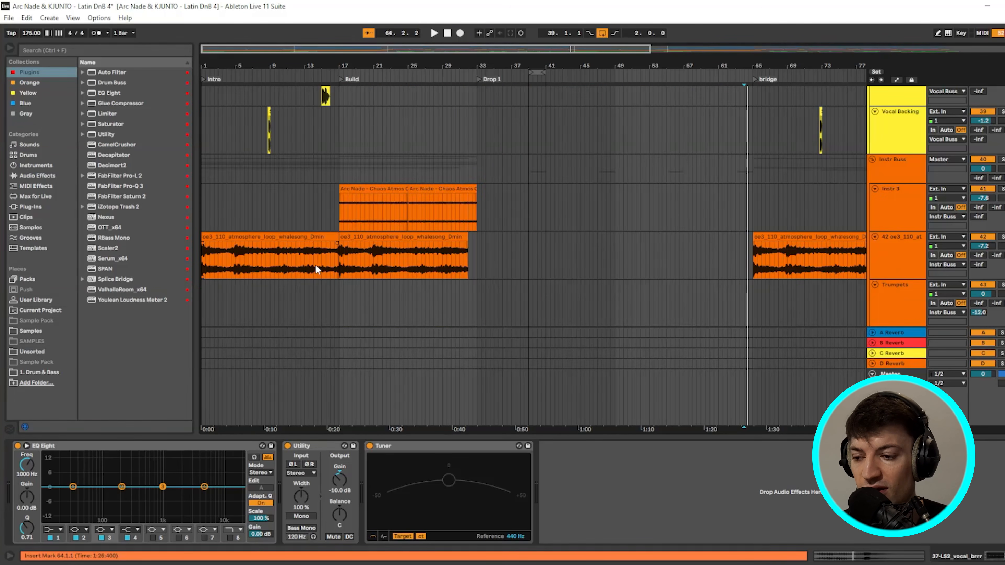
pyautogui.click(872, 159)
pyautogui.scroll(2, 402, 202)
pyautogui.click(269, 169)
pyautogui.moveTo(311, 123); pyautogui.dragTo(360, 134)
pyautogui.scroll(2, 353, 148)
pyautogui.scroll(4, 472, 152)
pyautogui.moveTo(454, 152); pyautogui.dragTo(518, 160)
pyautogui.scroll(2, 493, 184)
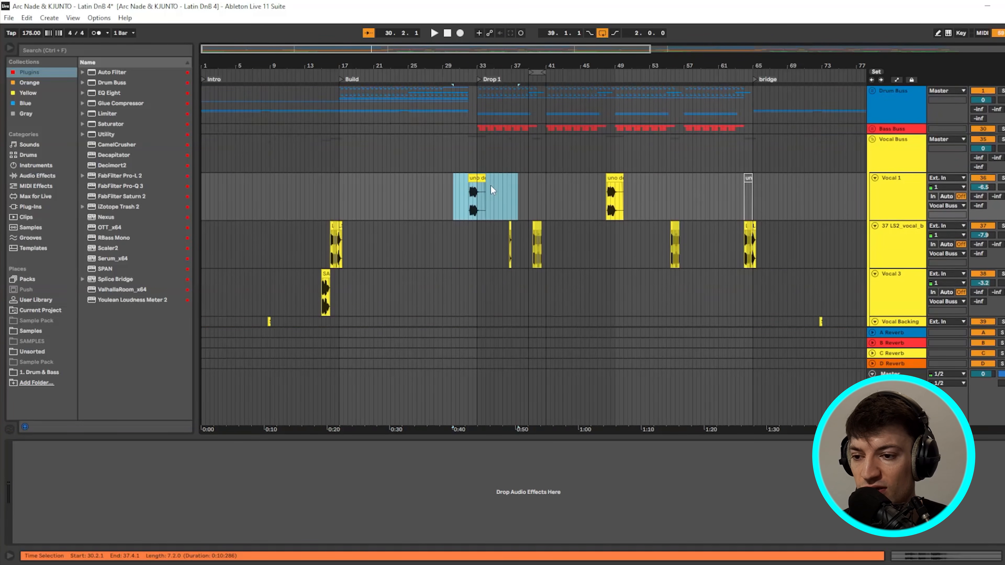
pyautogui.click(328, 198)
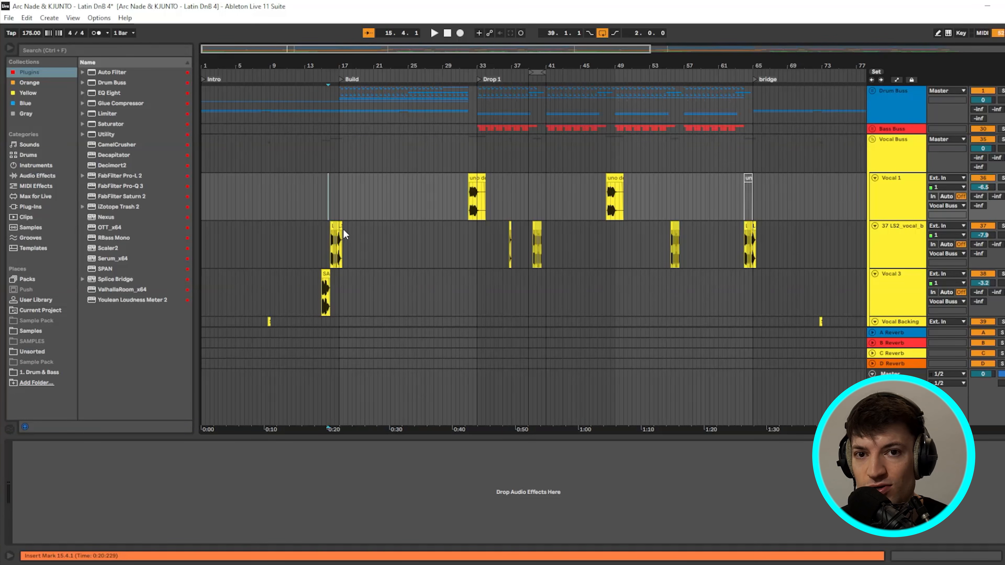
pyautogui.scroll(-2, 350, 233)
pyautogui.scroll(-2, 354, 232)
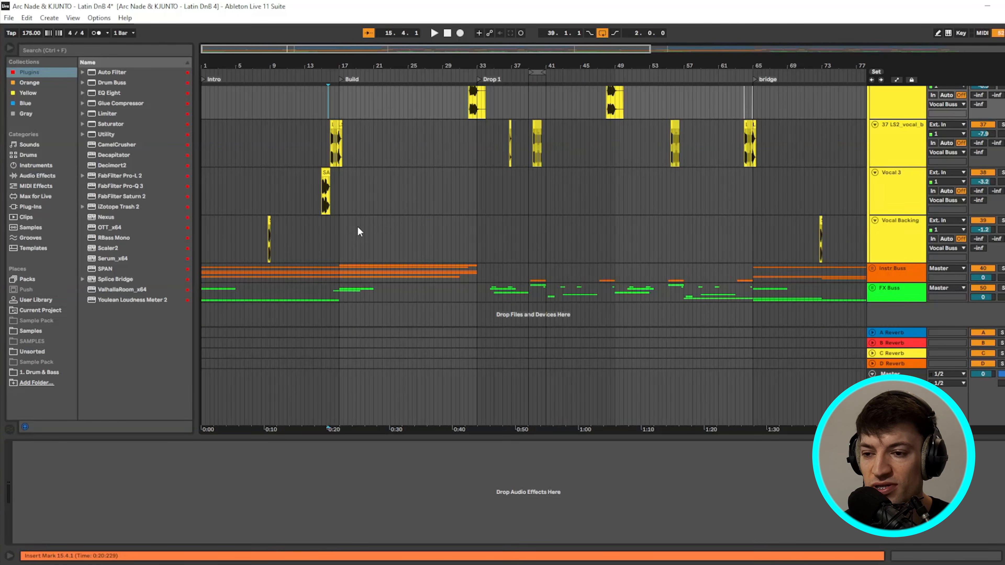
pyautogui.scroll(2, 396, 232)
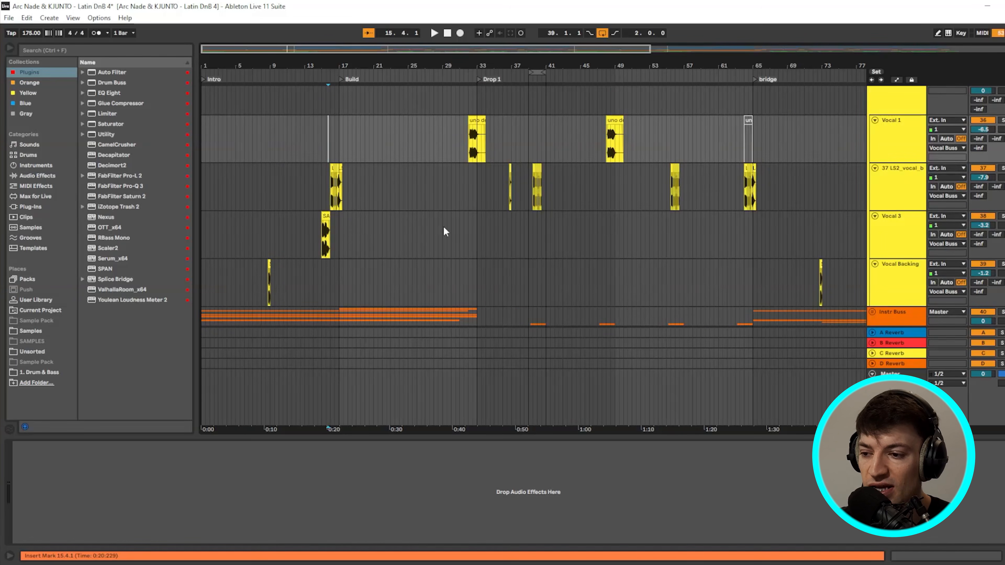
# - Zoom into the uno dos tres clip on Vocal 1 and select bars 32–33 across the vocal tracks
pyautogui.click(470, 157)
pyautogui.press('z')
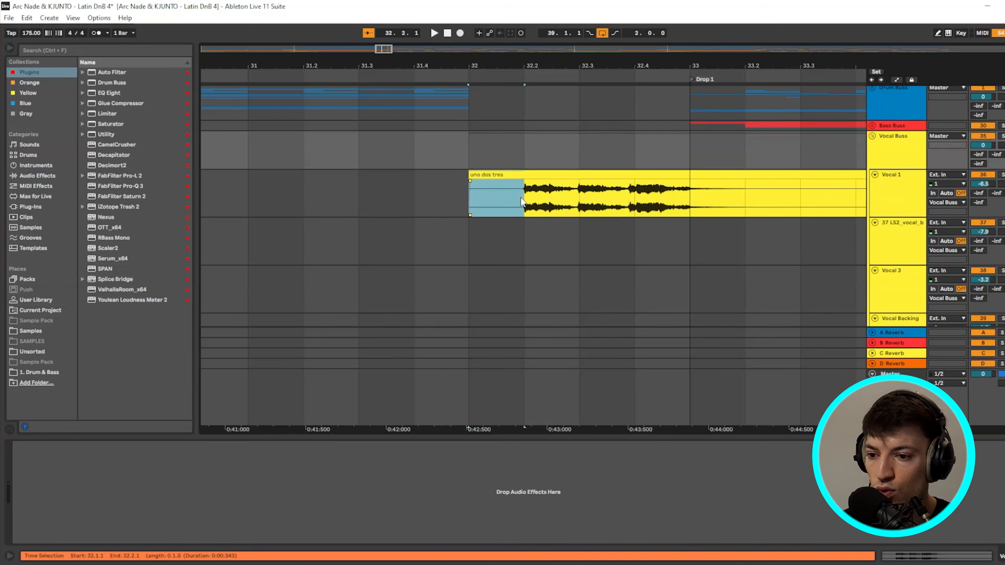
pyautogui.moveTo(523, 200); pyautogui.dragTo(670, 200)
pyautogui.moveTo(480, 140); pyautogui.dragTo(542, 233)
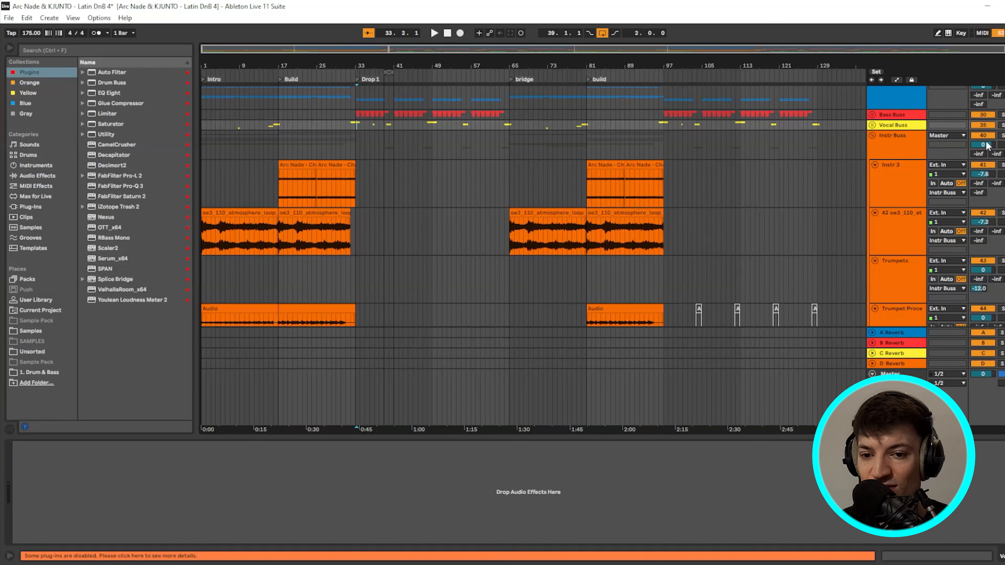
# - Return to the song start and show the Trumpet Processed Stems track's effects
pyautogui.press('Home')
pyautogui.scroll(10, 465, 223)
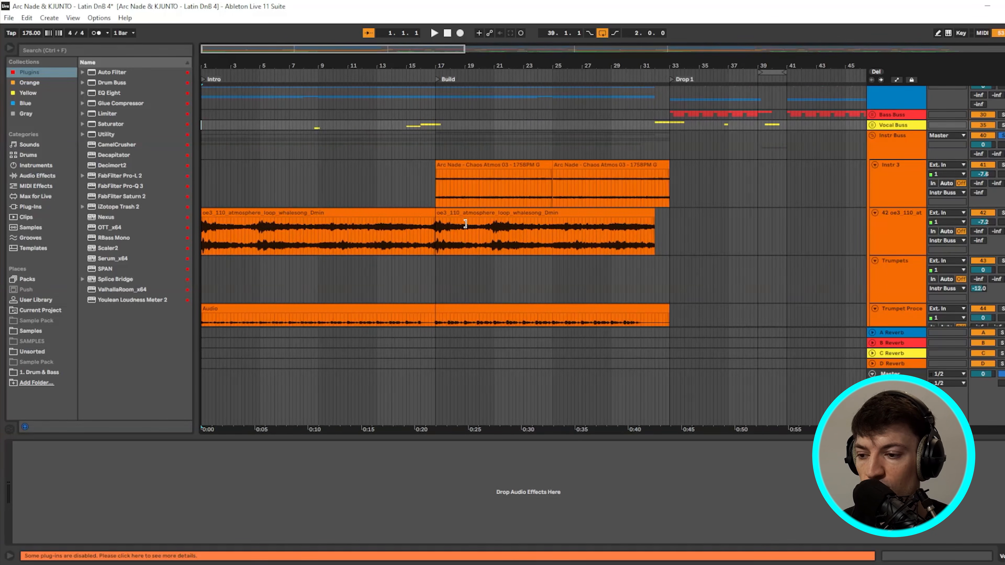
pyautogui.scroll(-3, 463, 200)
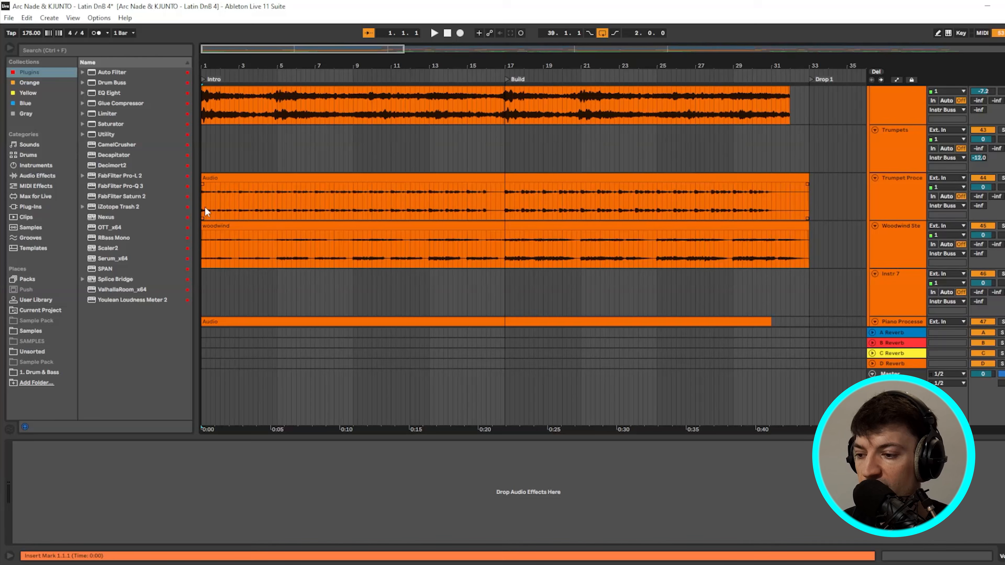
pyautogui.click(205, 206)
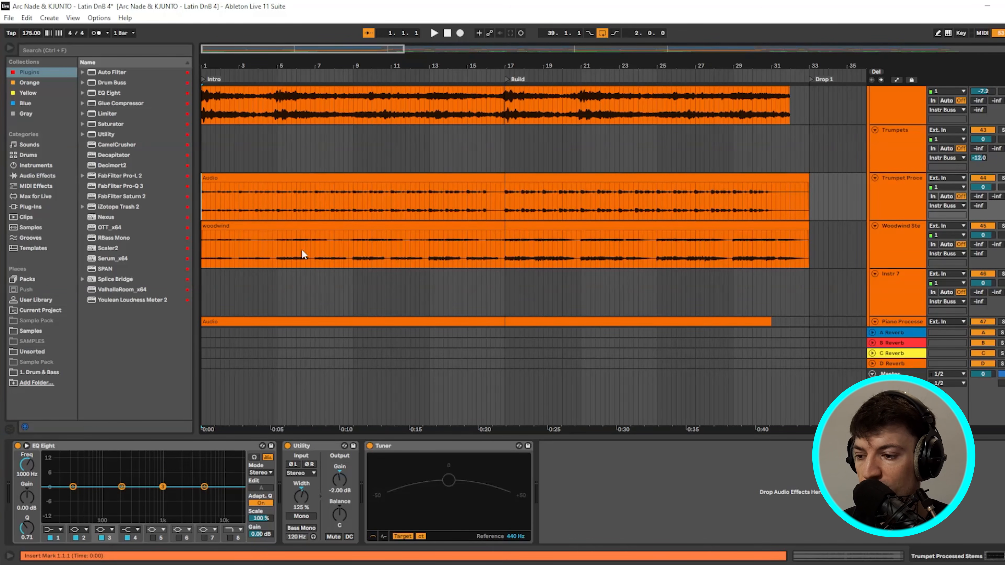
pyautogui.scroll(-2, 232, 218)
pyautogui.scroll(4, 277, 266)
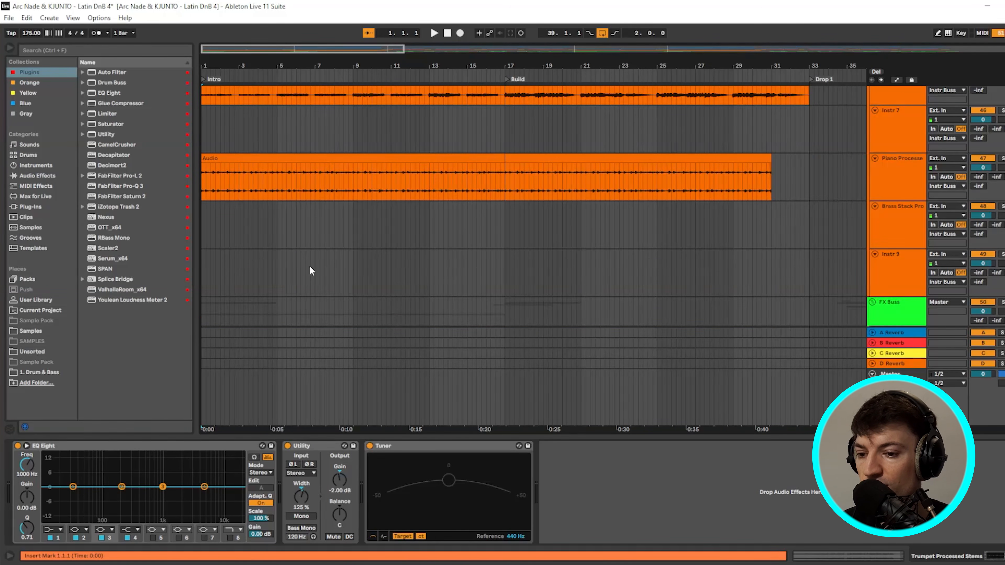
pyautogui.scroll(2, 303, 266)
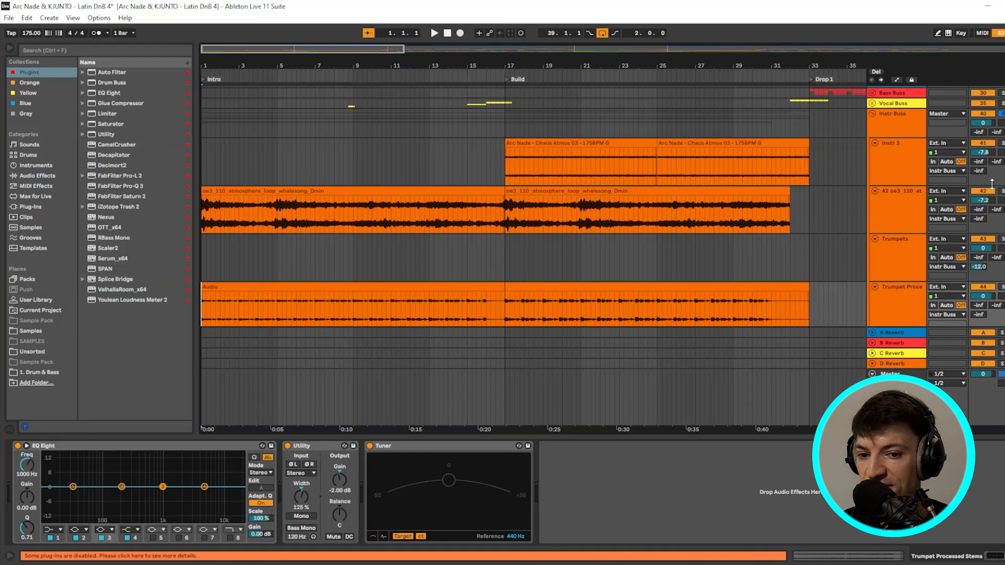
# - Play from bar 1 while viewing the whalesong, trumpet Audio and woodwind clips in turn
pyautogui.click(204, 213)
pyautogui.scroll(-1, 203, 213)
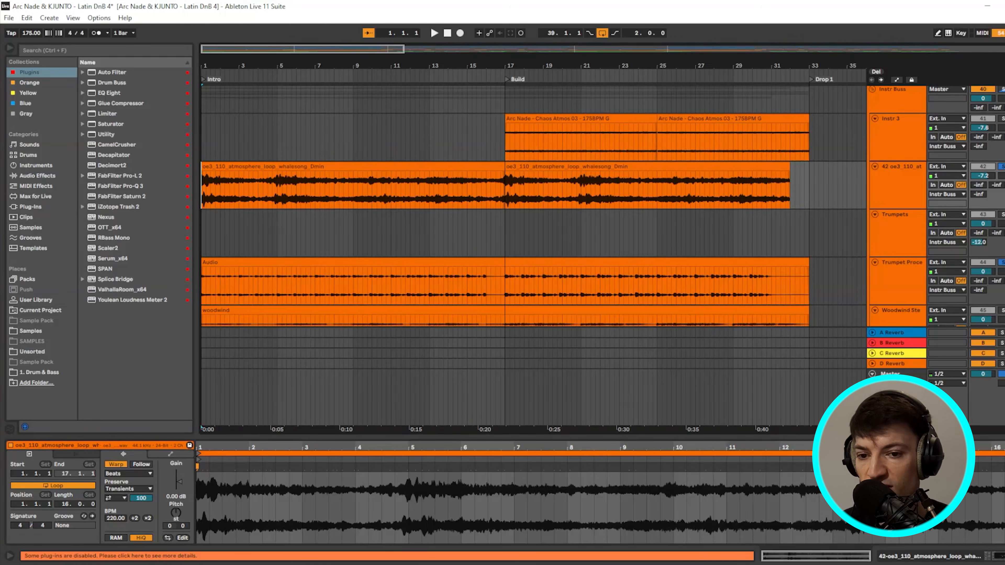
pyautogui.press('space')
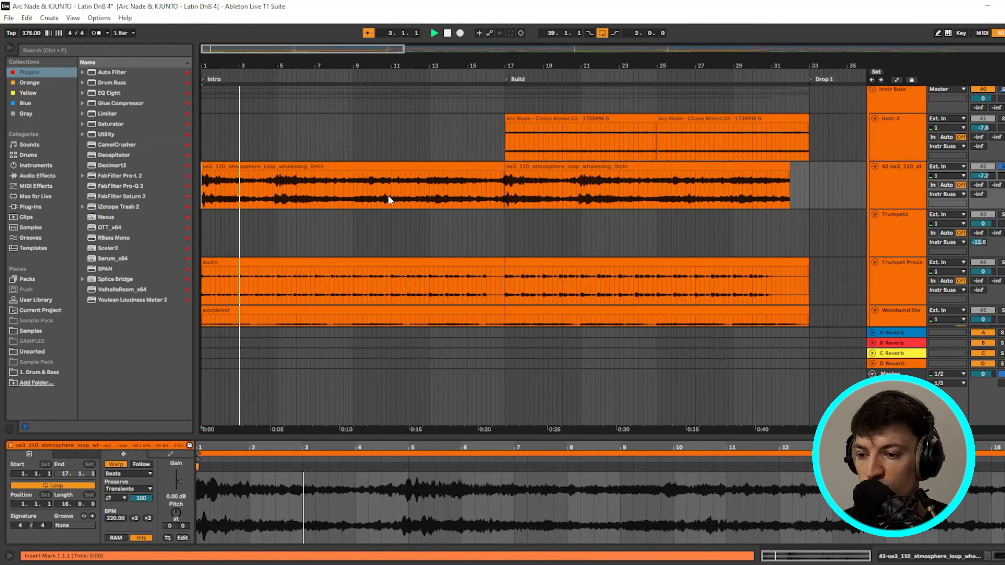
pyautogui.scroll(-3, 396, 174)
pyautogui.click(201, 214)
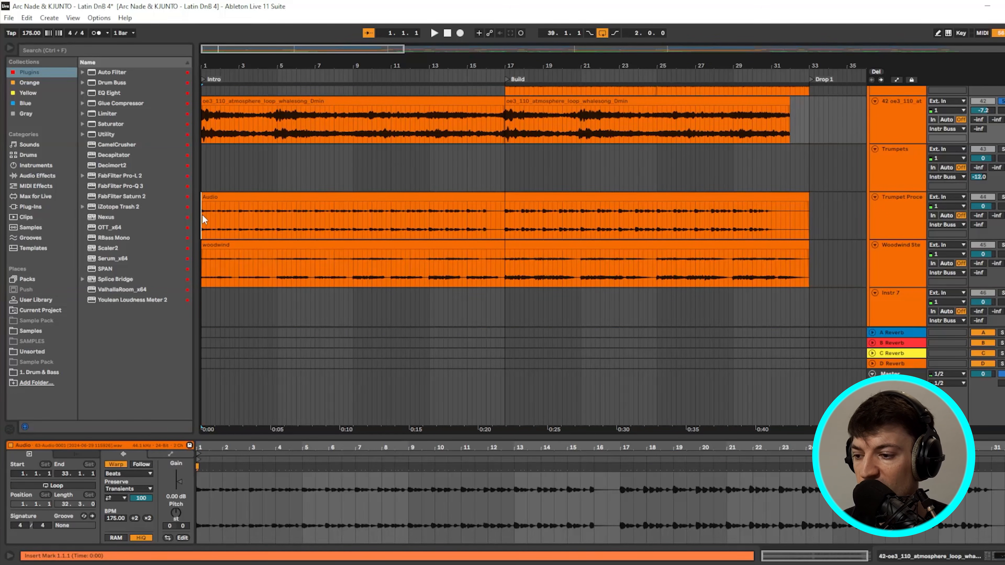
pyautogui.press('space')
pyautogui.press('space')
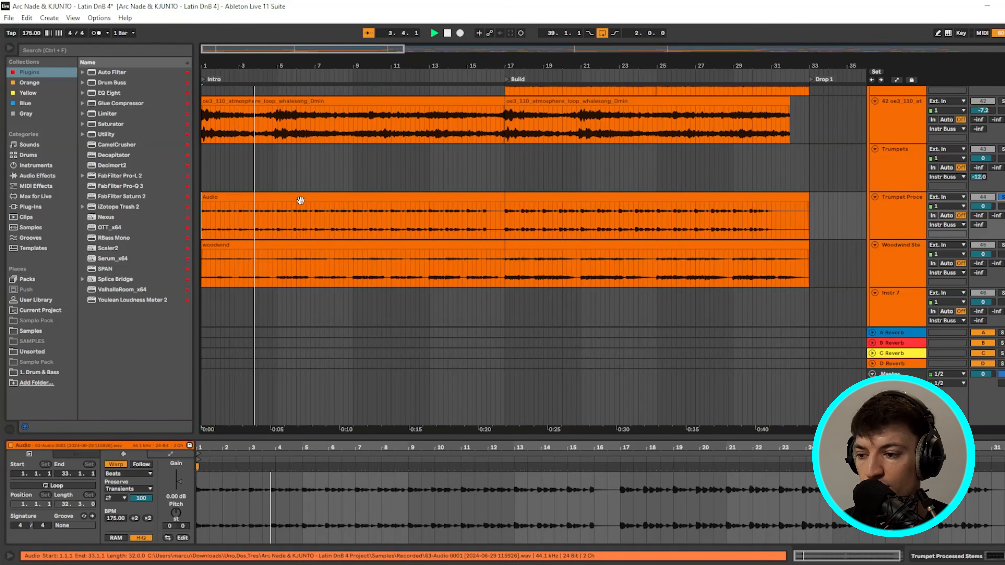
pyautogui.scroll(-2, 526, 206)
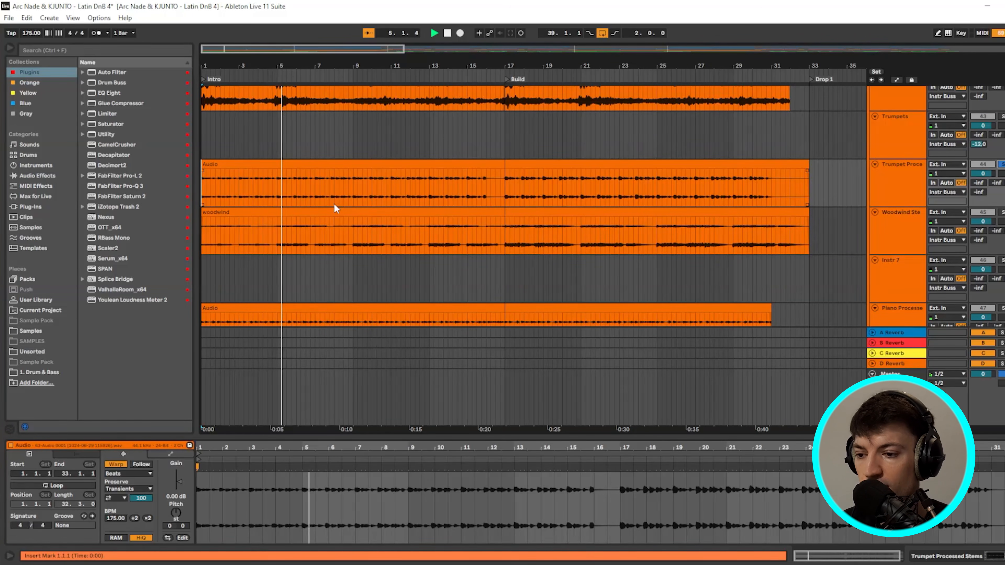
pyautogui.click(202, 223)
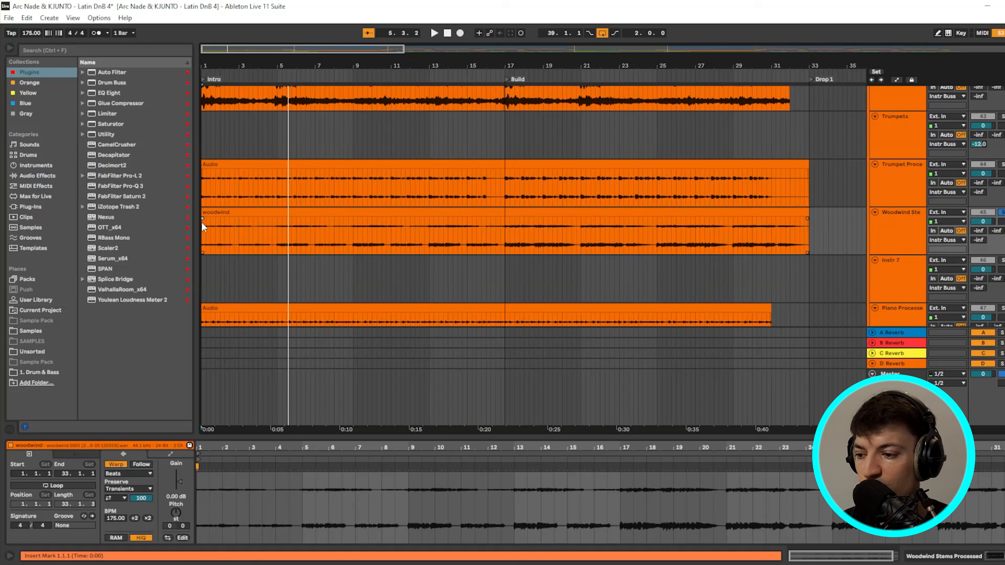
# - Play the arrangement from the beginning, restarting it to audition the sections
pyautogui.press('space')
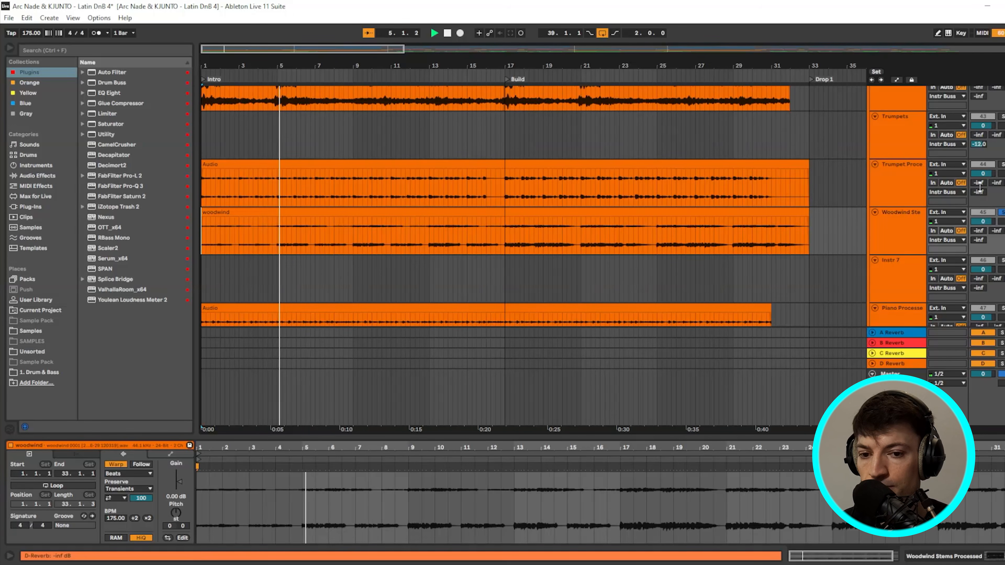
pyautogui.press('space')
pyautogui.press('space')
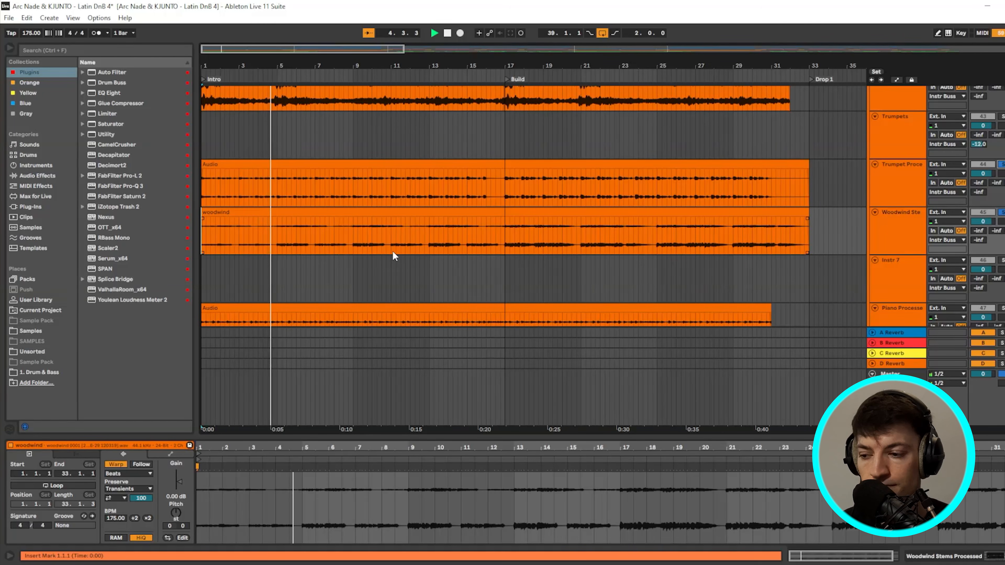
pyautogui.scroll(-1, 376, 257)
pyautogui.scroll(-1, 376, 260)
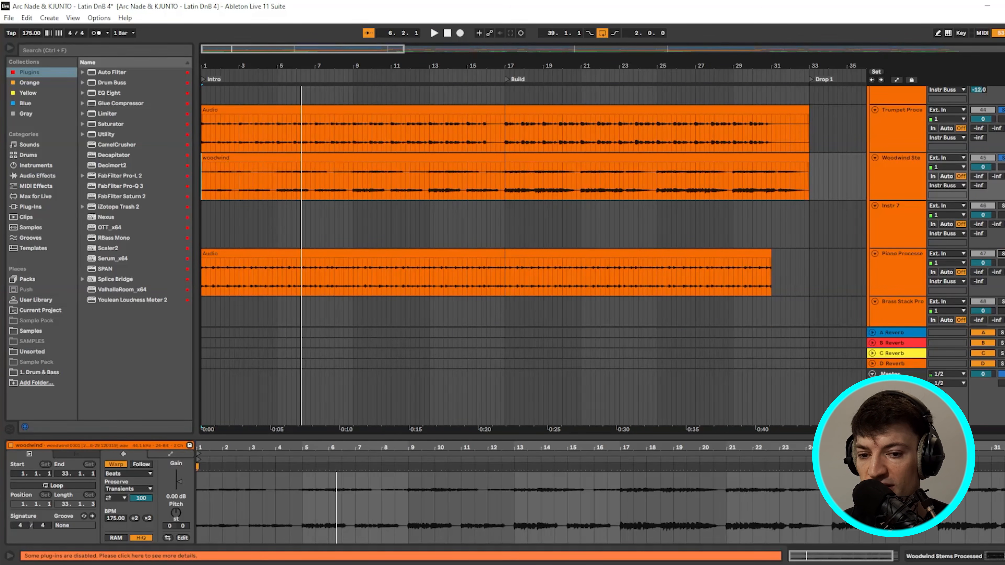
pyautogui.press('space')
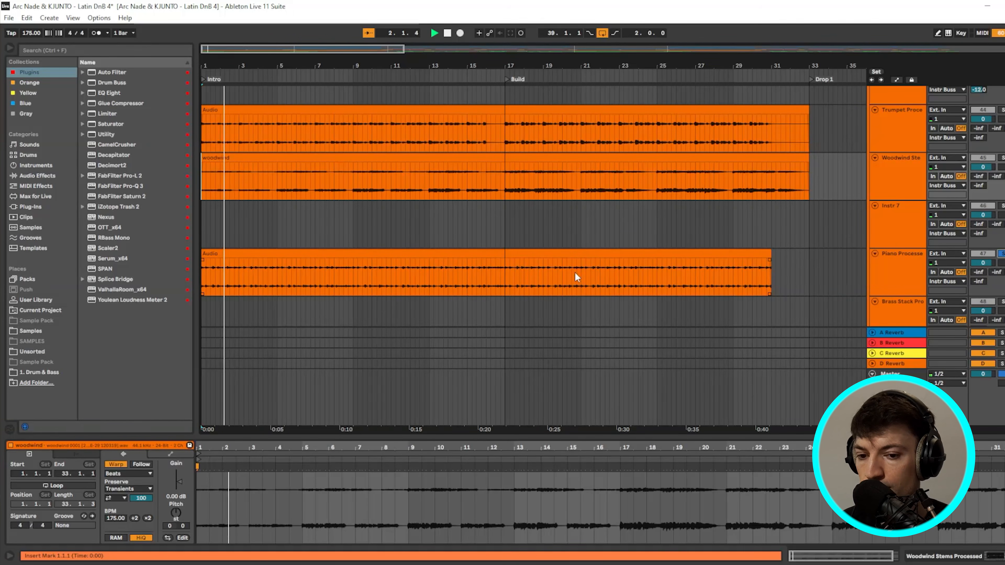
pyautogui.scroll(-3, 575, 272)
pyautogui.scroll(4, 572, 275)
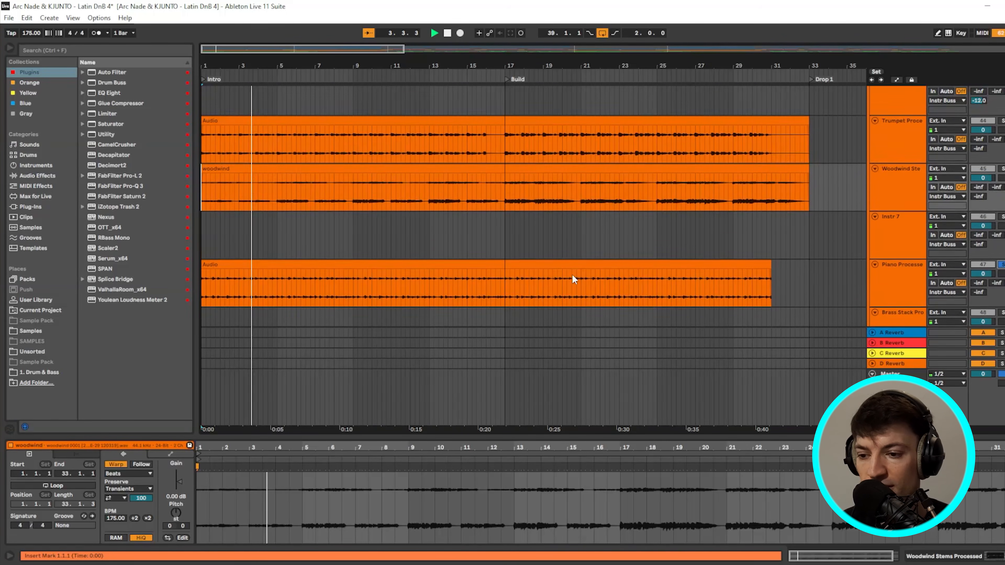
# - Solo the Woodwind and Trumpets stems so they play alongside the piano
pyautogui.keyDown('ctrl'); pyautogui.click(1002, 169); pyautogui.keyUp('ctrl')
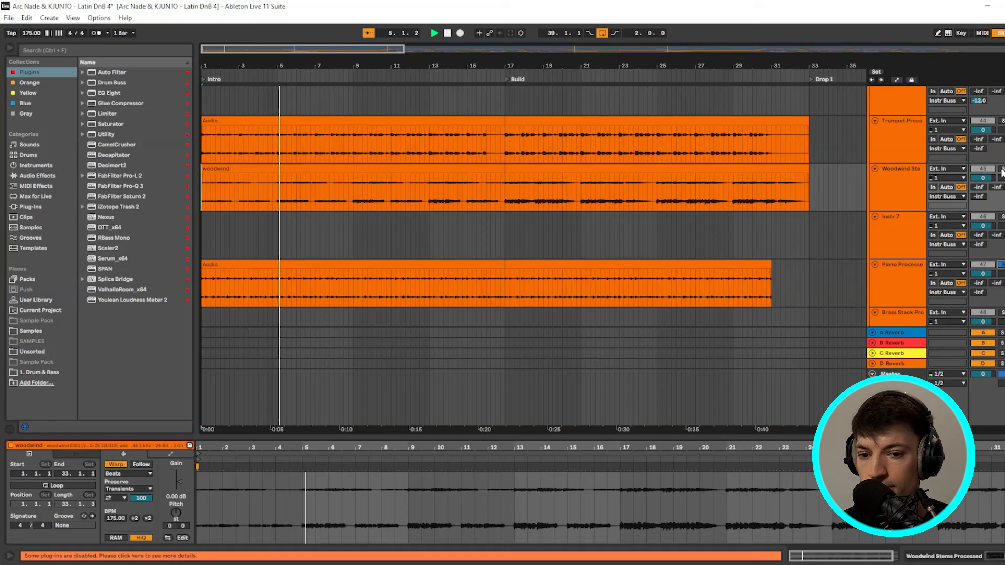
pyautogui.keyDown('ctrl'); pyautogui.click(1002, 124); pyautogui.keyUp('ctrl')
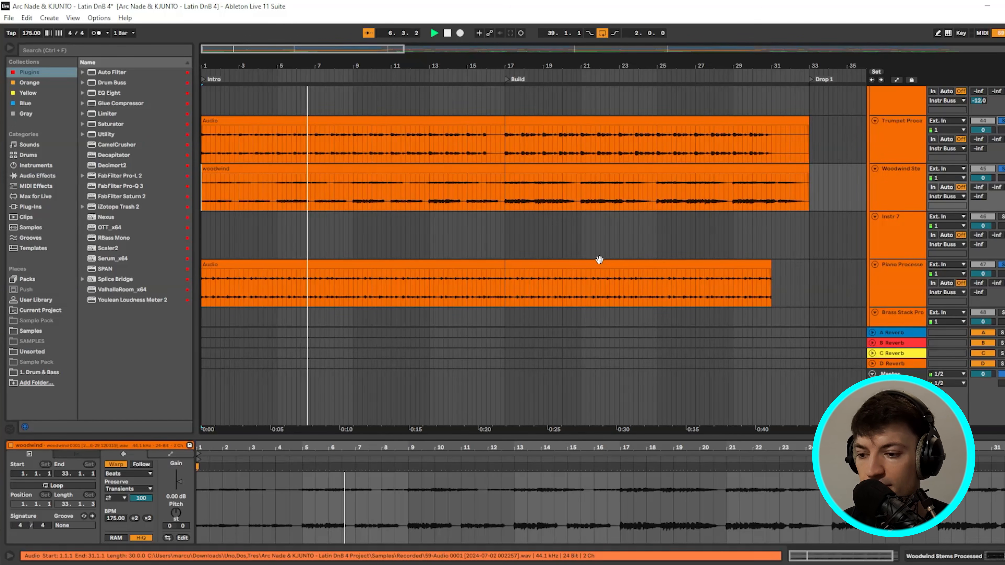
pyautogui.scroll(6, 624, 248)
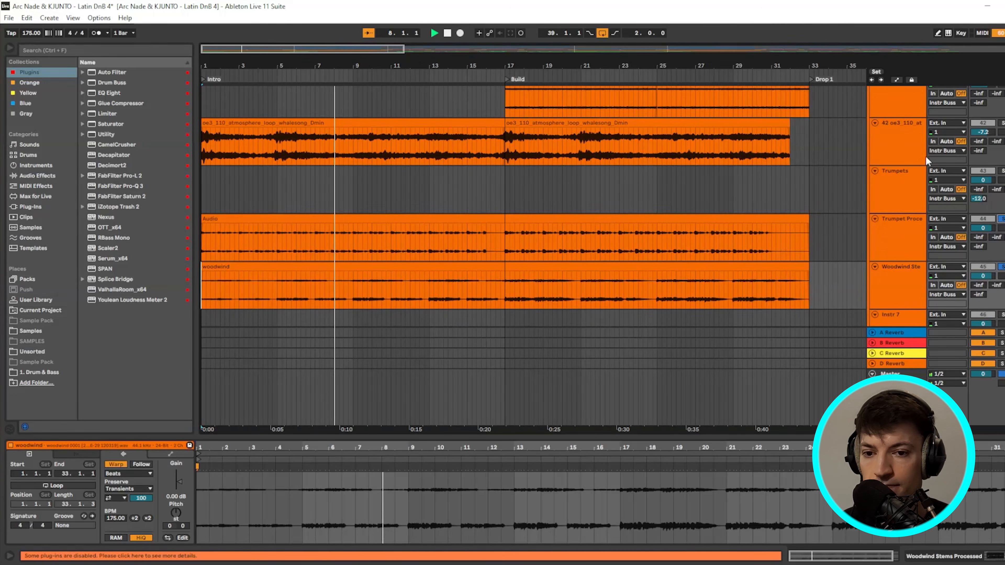
pyautogui.scroll(3, 651, 265)
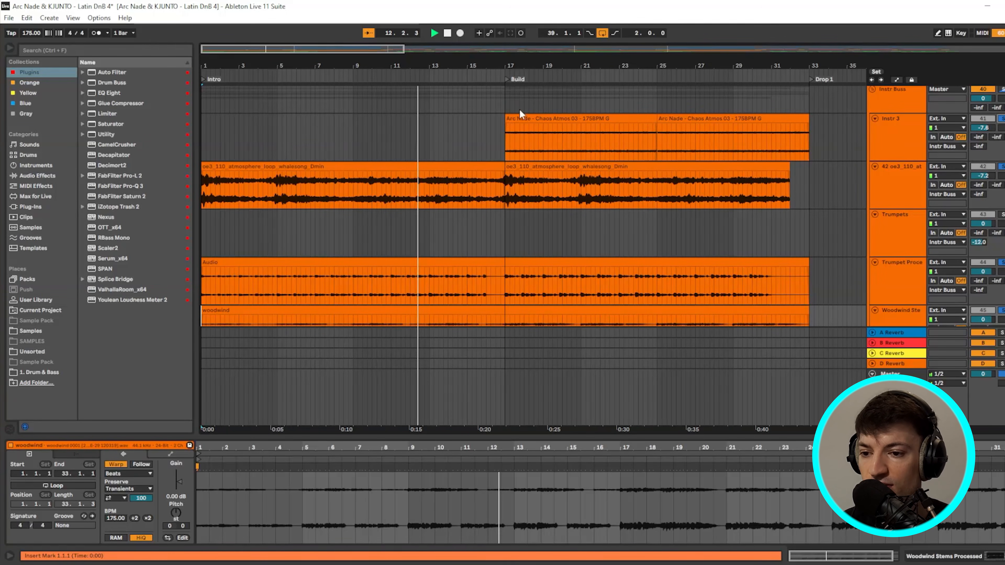
pyautogui.scroll(-5, 528, 244)
pyautogui.scroll(-4, 530, 248)
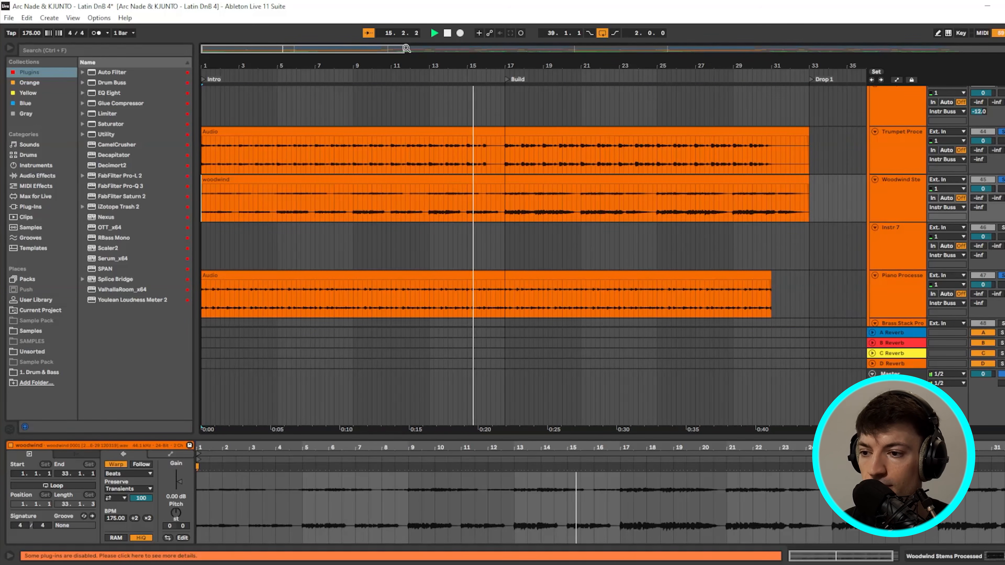
pyautogui.moveTo(404, 48); pyautogui.dragTo(531, 49)
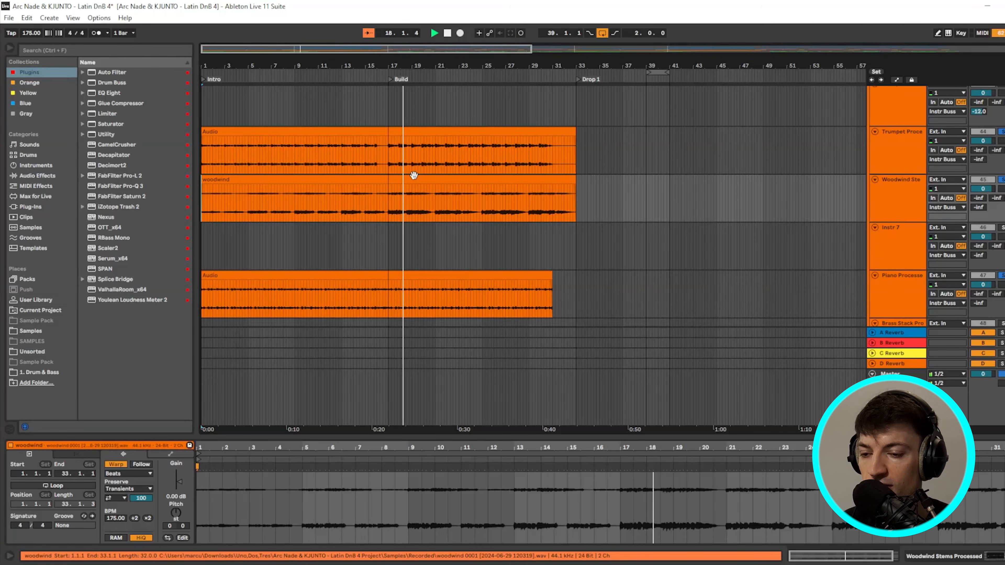
pyautogui.scroll(2, 396, 180)
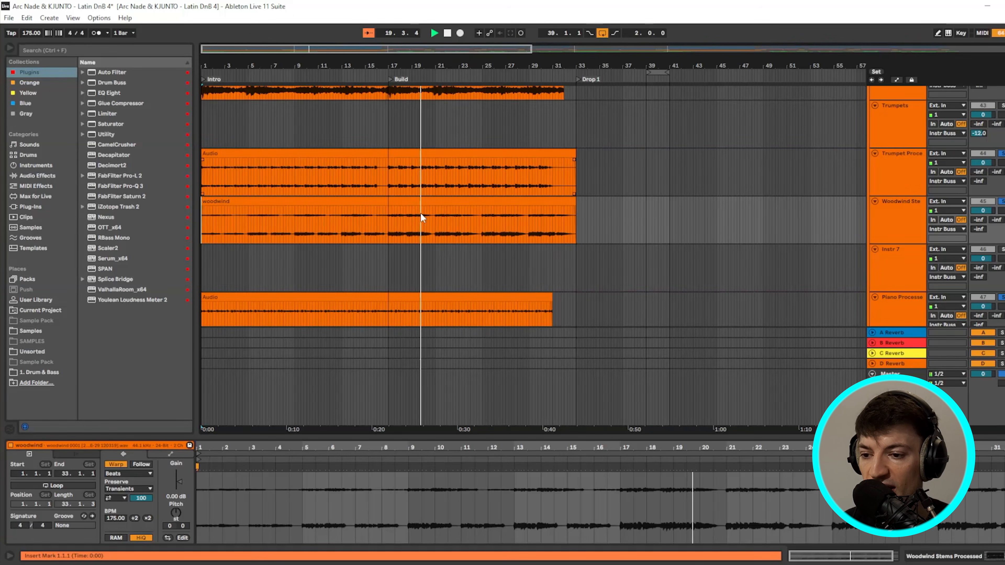
# - Inspect the device chains of the woodwind stems, trumpet processed and Trumpets tracks
pyautogui.click(898, 213)
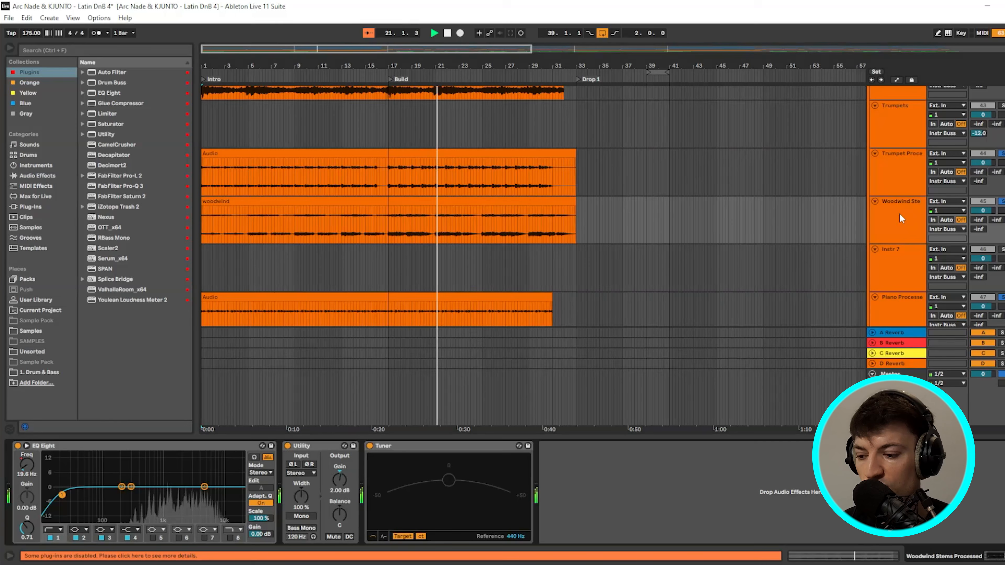
pyautogui.click(890, 175)
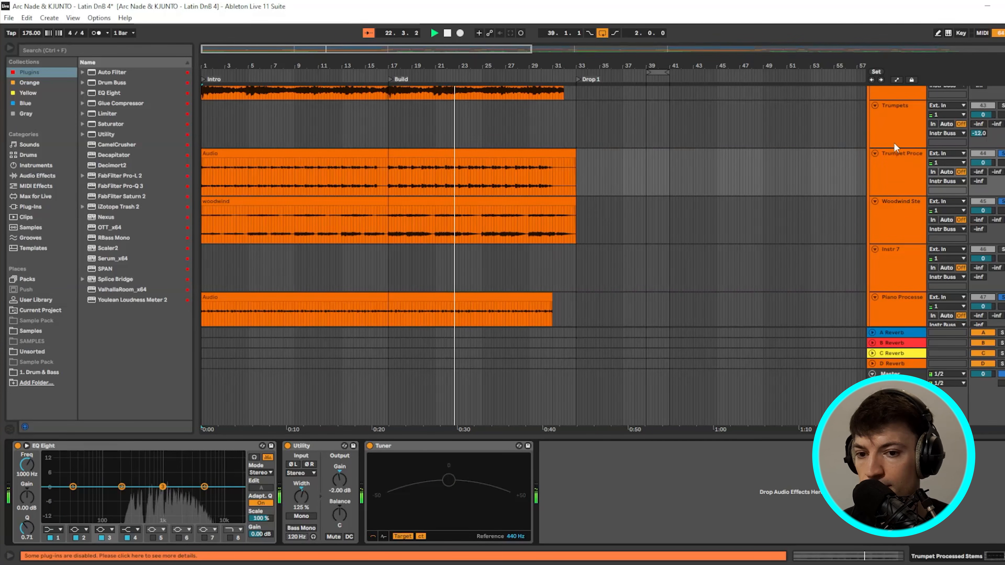
pyautogui.click(900, 133)
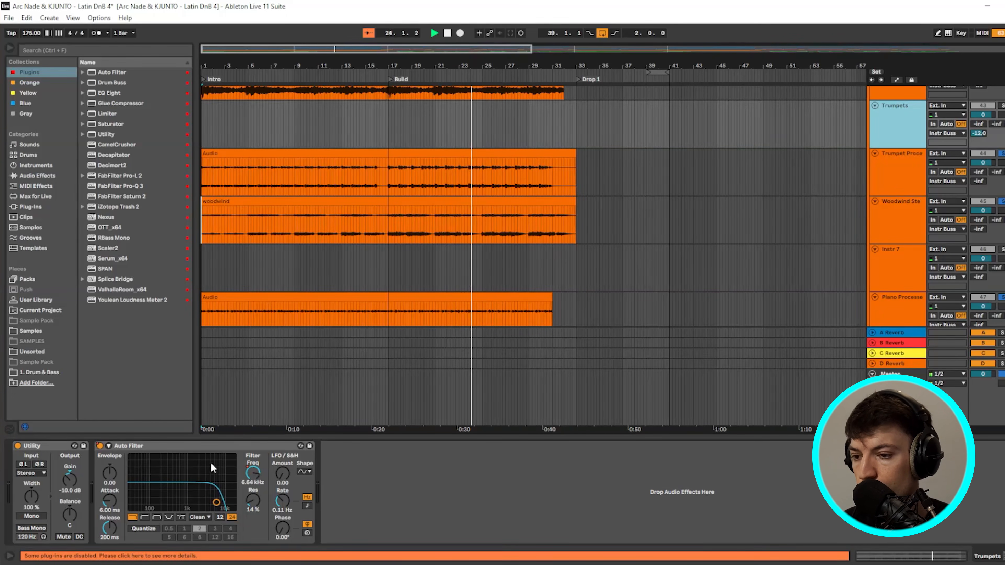
pyautogui.scroll(3, 597, 273)
pyautogui.scroll(-6, 700, 245)
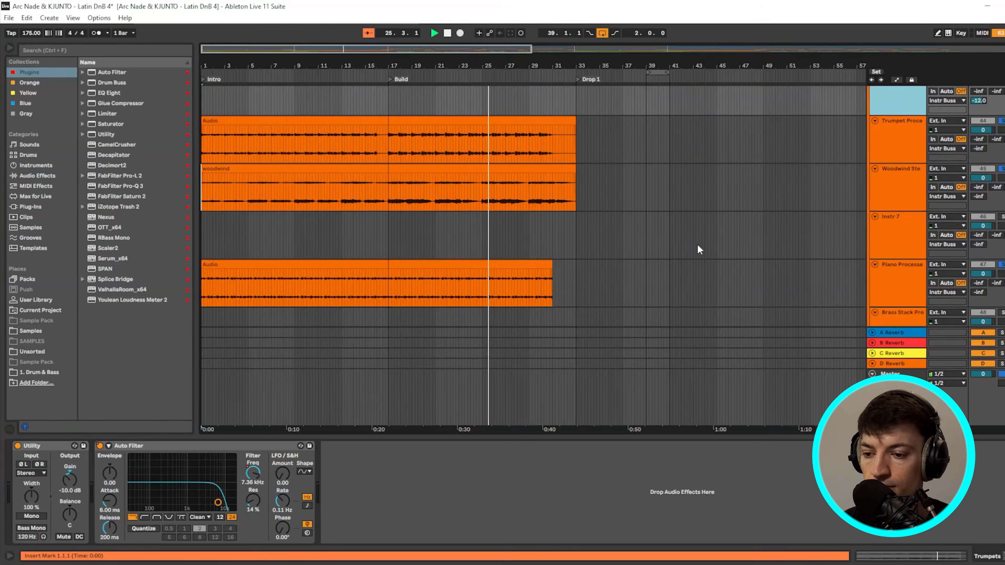
pyautogui.scroll(3, 606, 158)
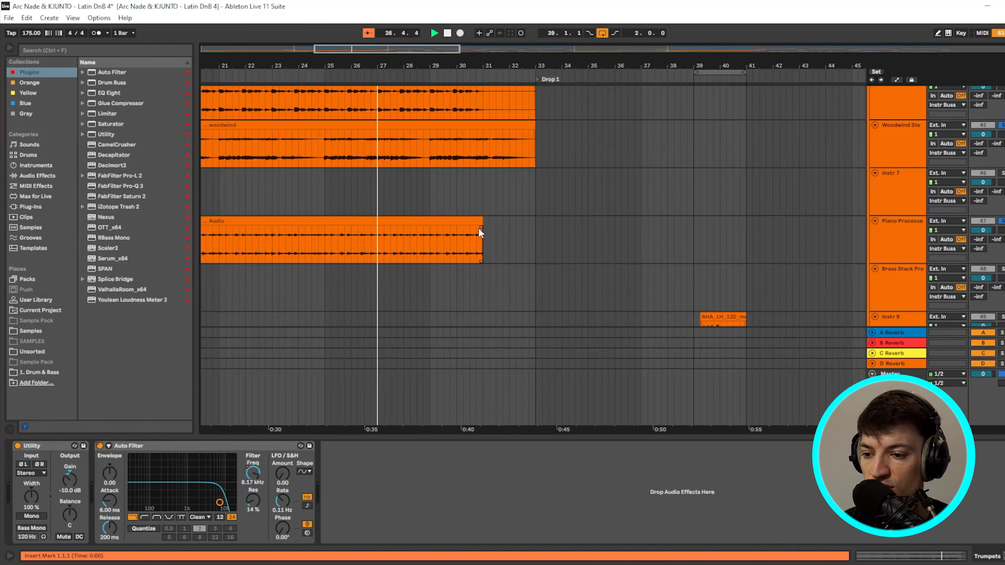
pyautogui.scroll(6, 484, 239)
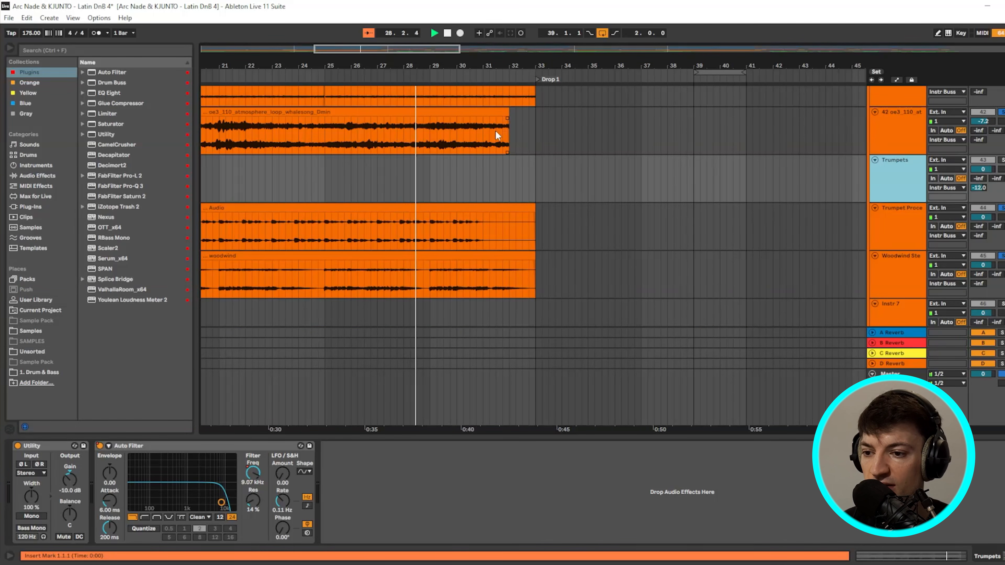
pyautogui.scroll(3, 517, 134)
pyautogui.scroll(-6, 487, 226)
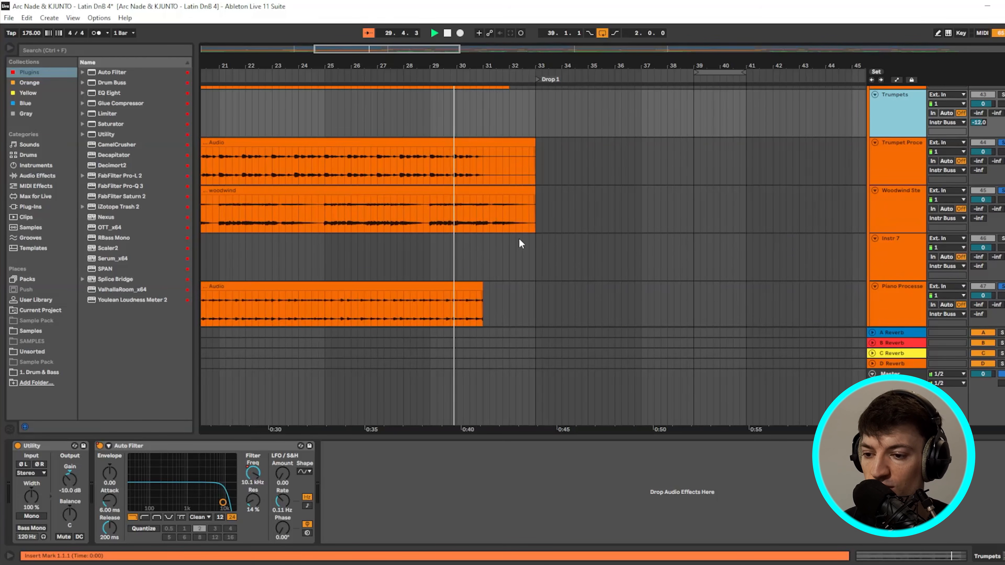
pyautogui.scroll(-2, 519, 238)
pyautogui.scroll(6, 542, 219)
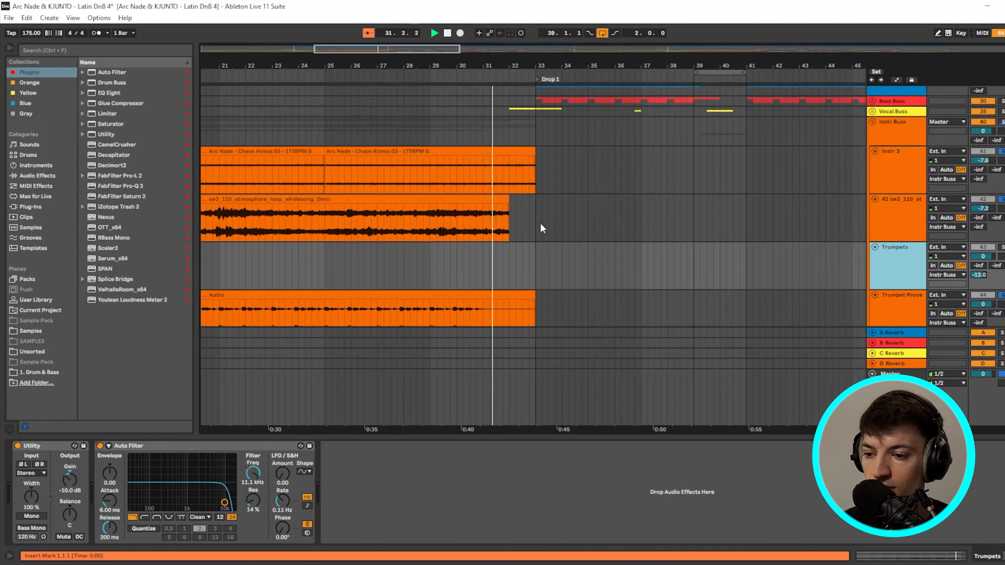
pyautogui.scroll(-2, 520, 189)
pyautogui.scroll(6, 523, 192)
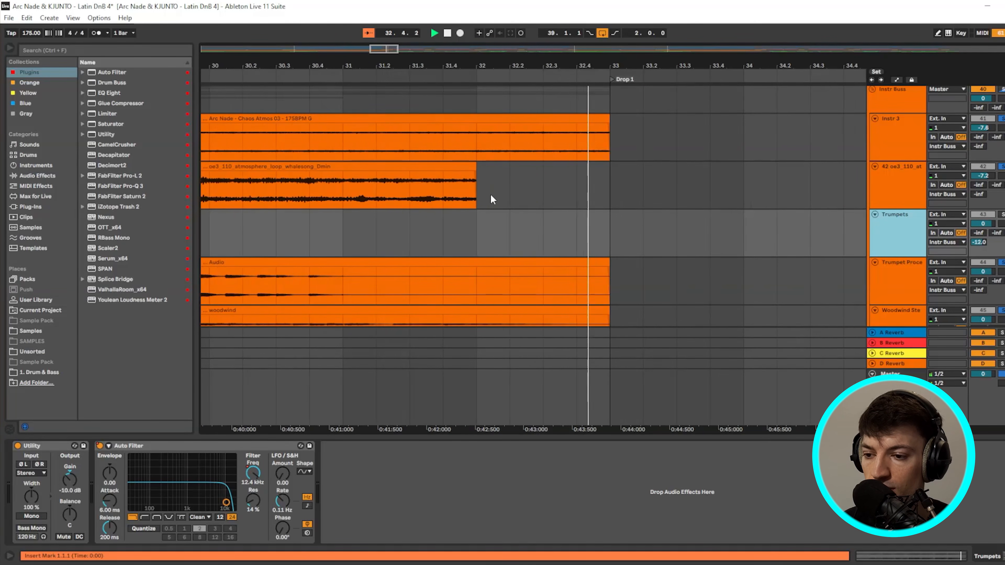
# - Stop playback and select the short gap after the whalesong clip before Drop 1
pyautogui.press('space')
pyautogui.moveTo(491, 186); pyautogui.dragTo(614, 189)
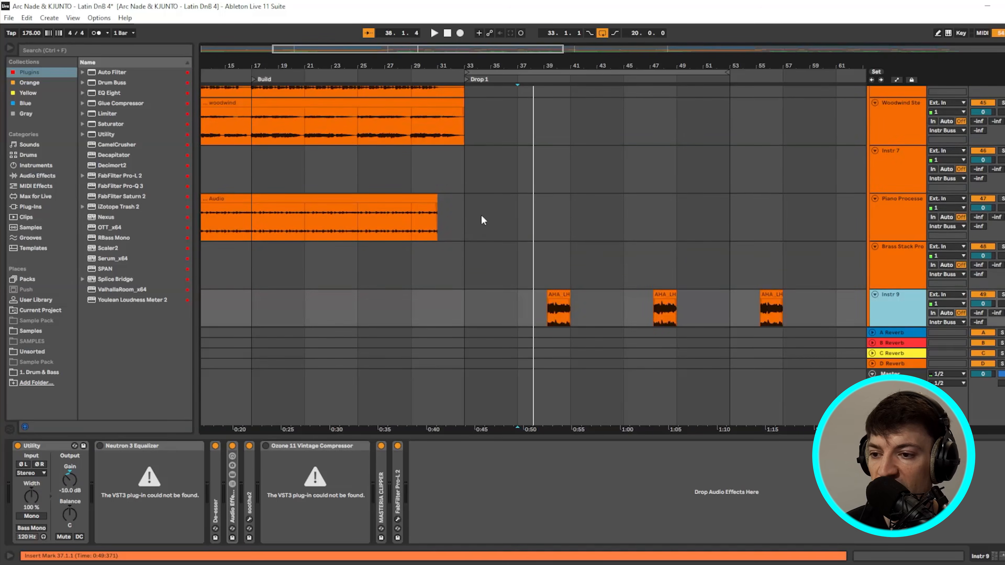
pyautogui.scroll(-3, 490, 215)
pyautogui.click(556, 242)
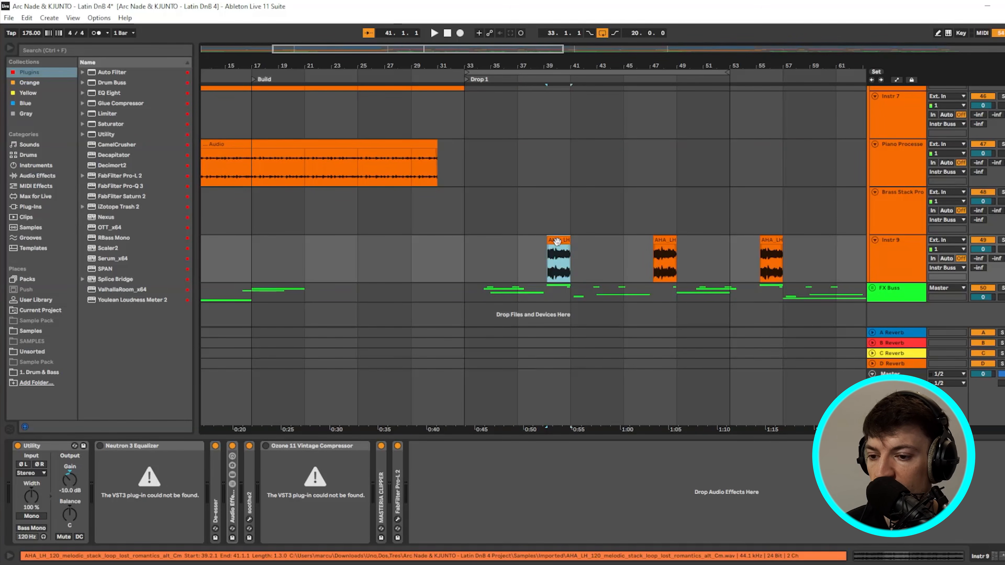
pyautogui.doubleClick(557, 241)
pyautogui.scroll(5, 575, 264)
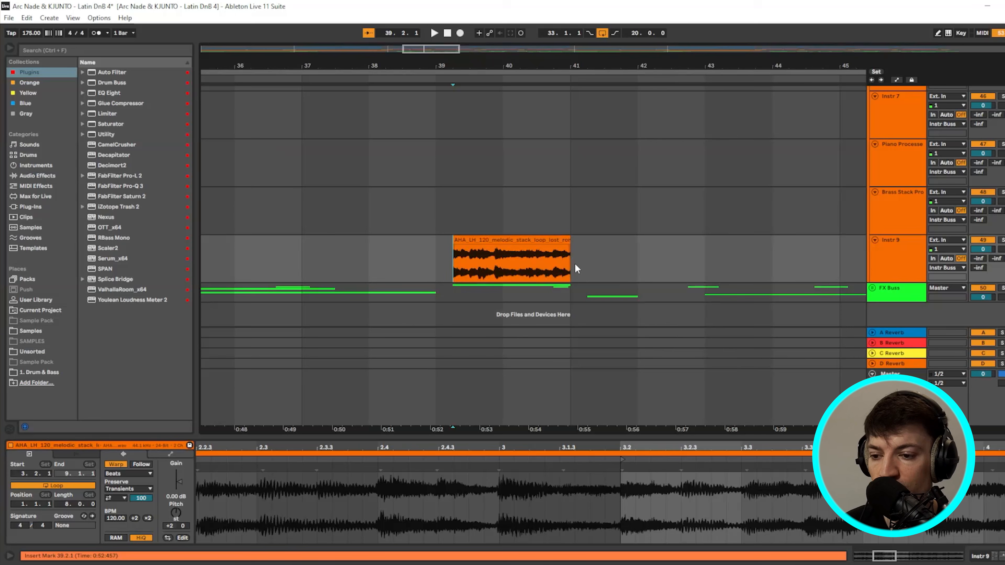
pyautogui.press('space')
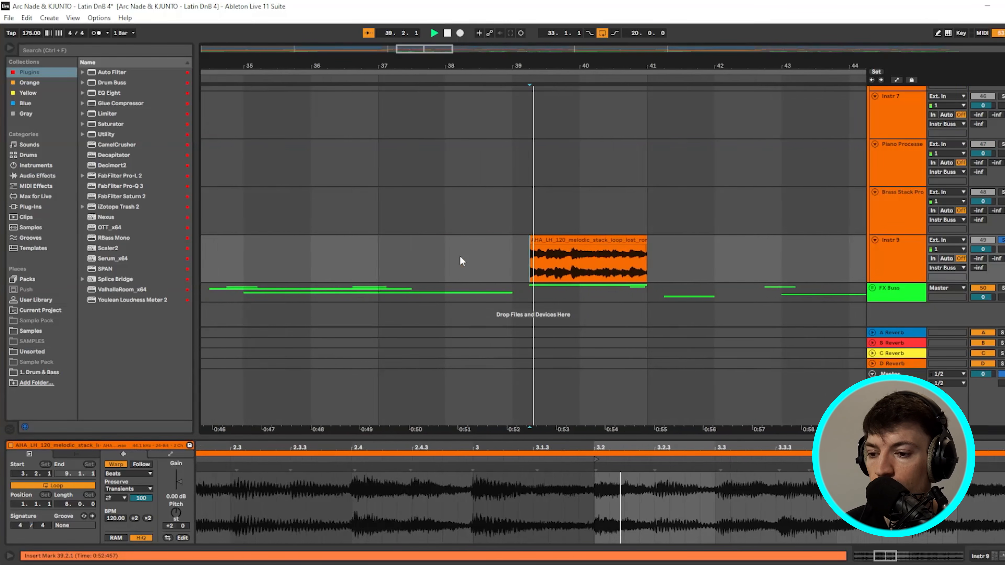
pyautogui.press('space')
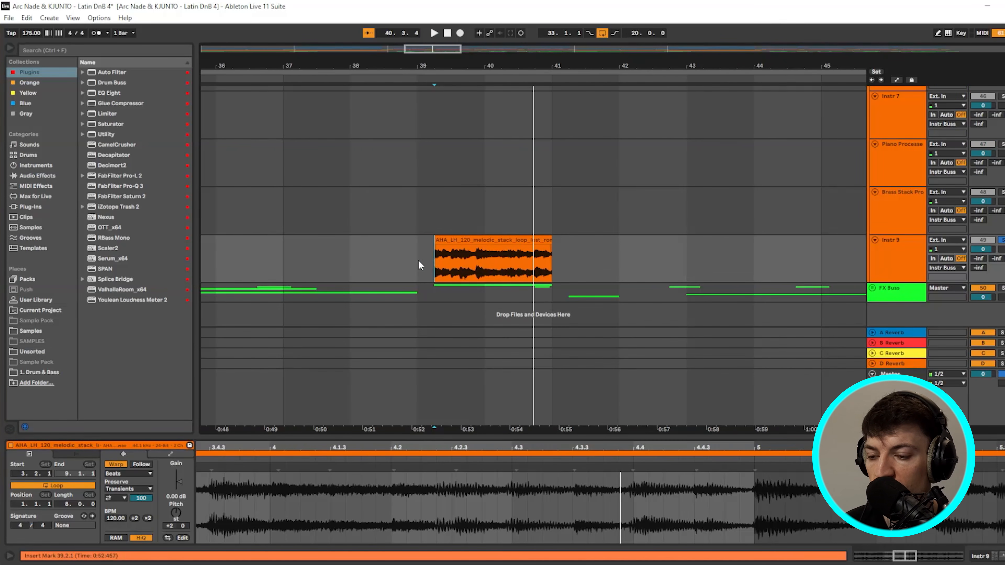
pyautogui.click(526, 263)
pyautogui.press('w')
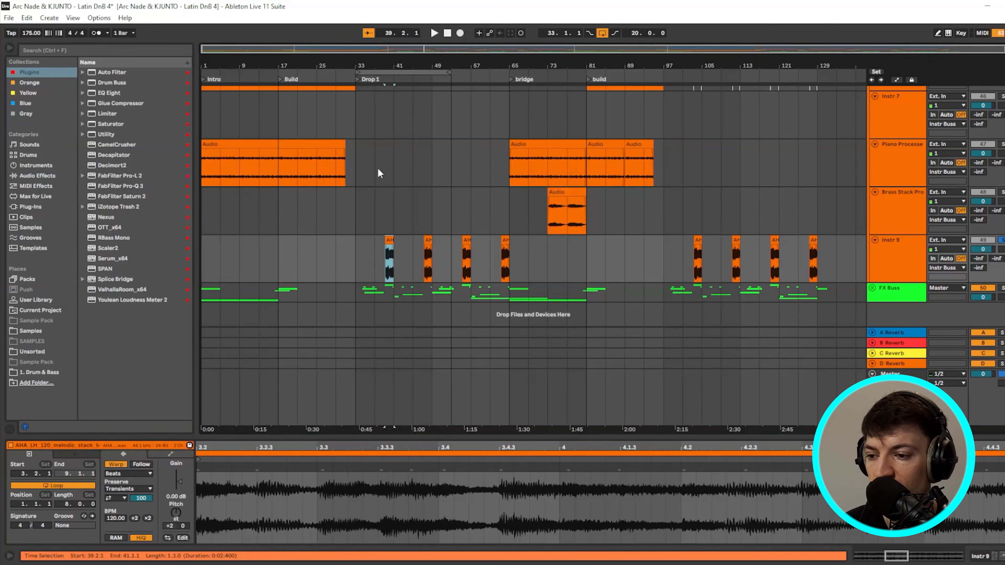
pyautogui.scroll(3, 354, 148)
pyautogui.moveTo(285, 115); pyautogui.dragTo(352, 174)
pyautogui.click(275, 106)
pyautogui.scroll(-3, 363, 195)
pyautogui.scroll(3, 368, 221)
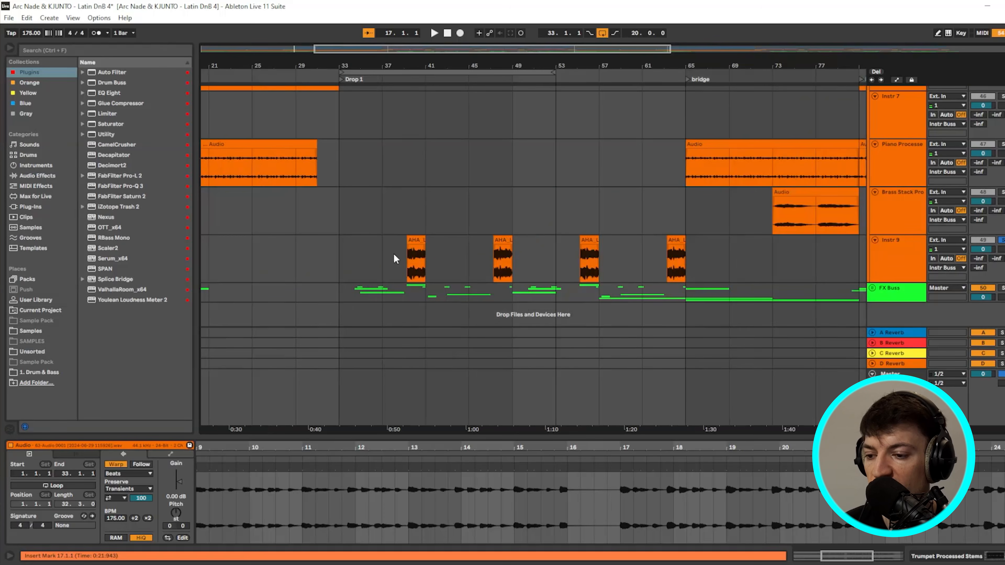
pyautogui.click(408, 259)
pyautogui.scroll(3, 416, 221)
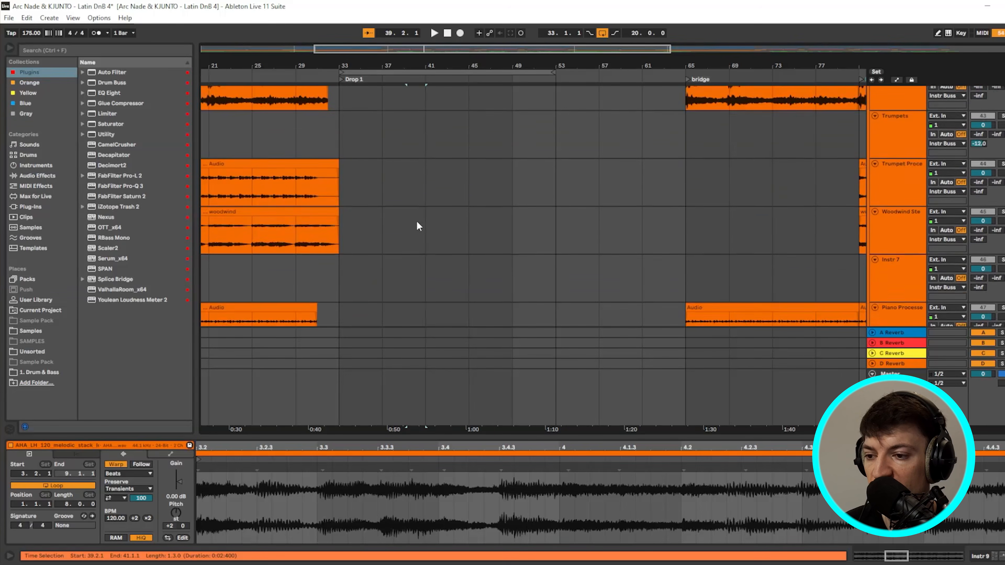
pyautogui.scroll(-3, 416, 221)
pyautogui.click(506, 263)
pyautogui.scroll(10, 427, 176)
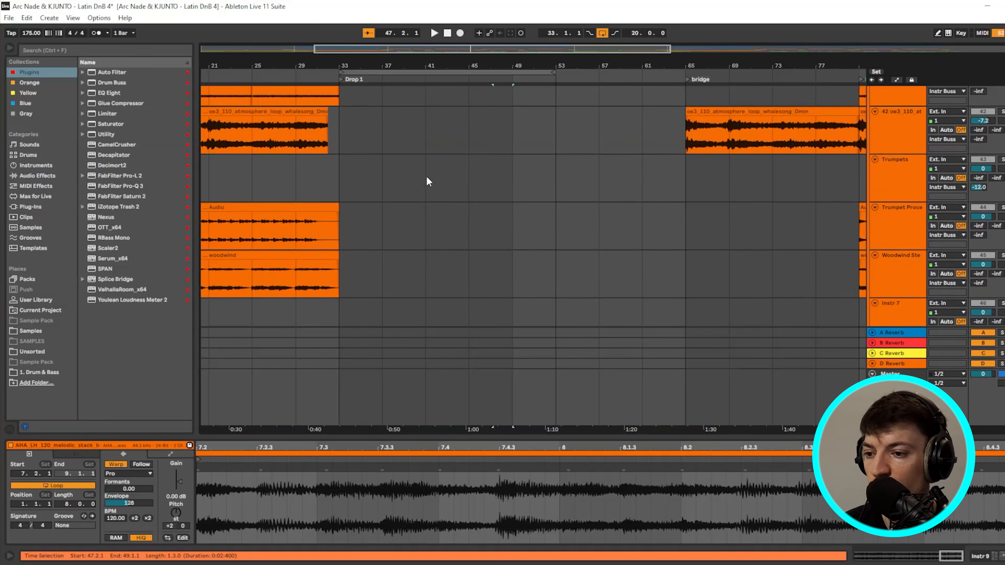
pyautogui.scroll(-10, 408, 132)
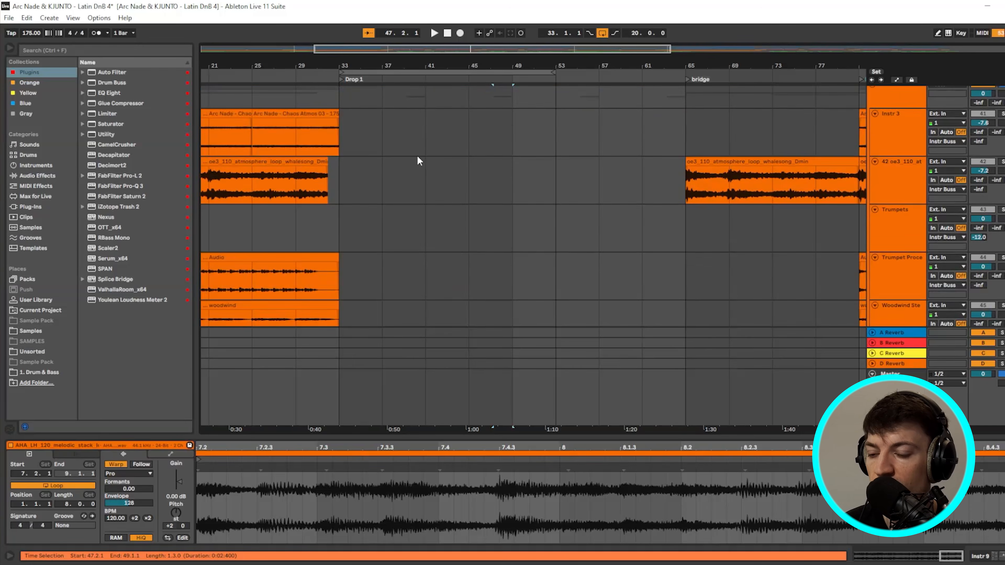
pyautogui.click(408, 247)
pyautogui.press('space')
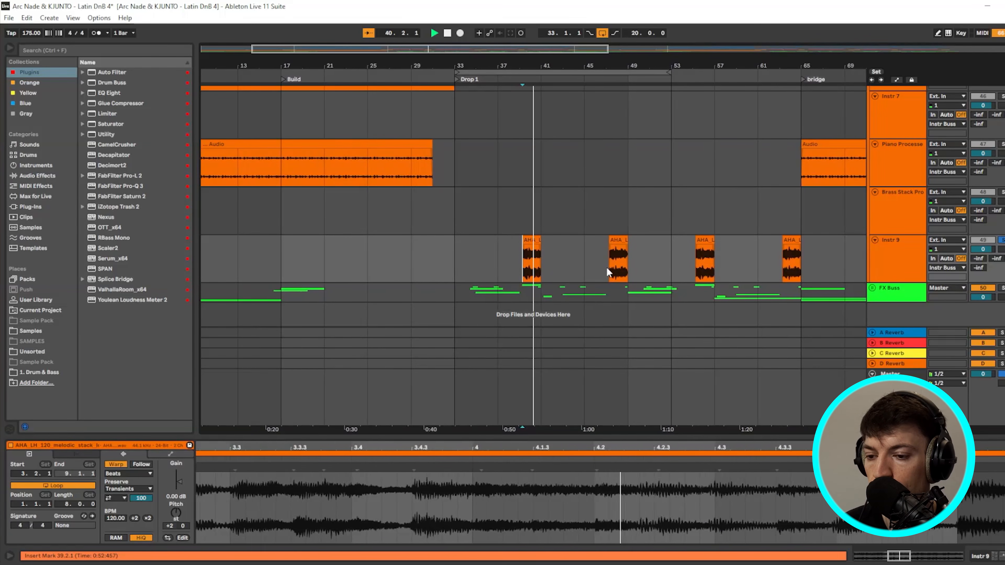
pyautogui.click(609, 266)
pyautogui.press('space')
pyautogui.press('space')
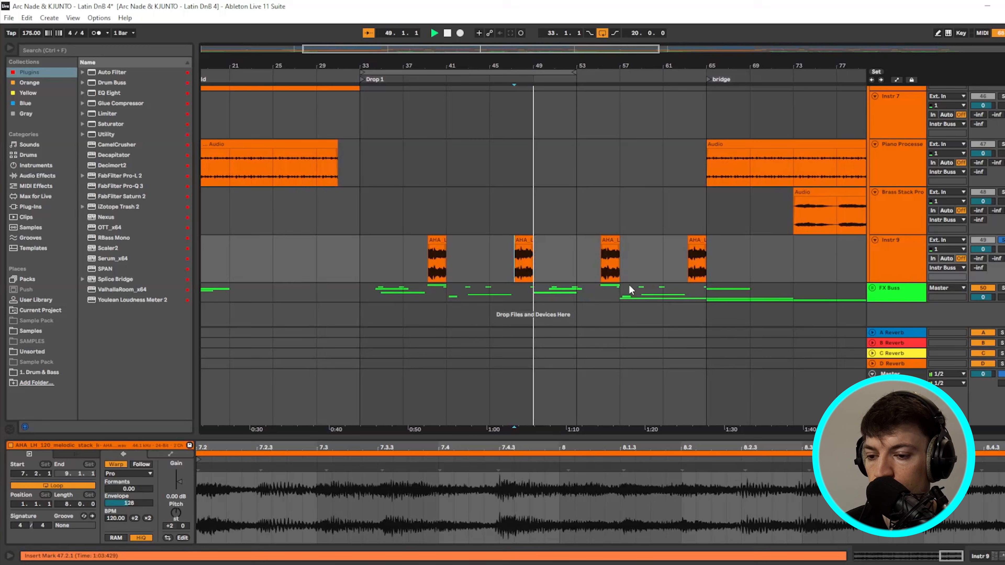
pyautogui.press('space')
pyautogui.click(601, 261)
pyautogui.keyDown('shift'); pyautogui.click(698, 265); pyautogui.keyUp('shift')
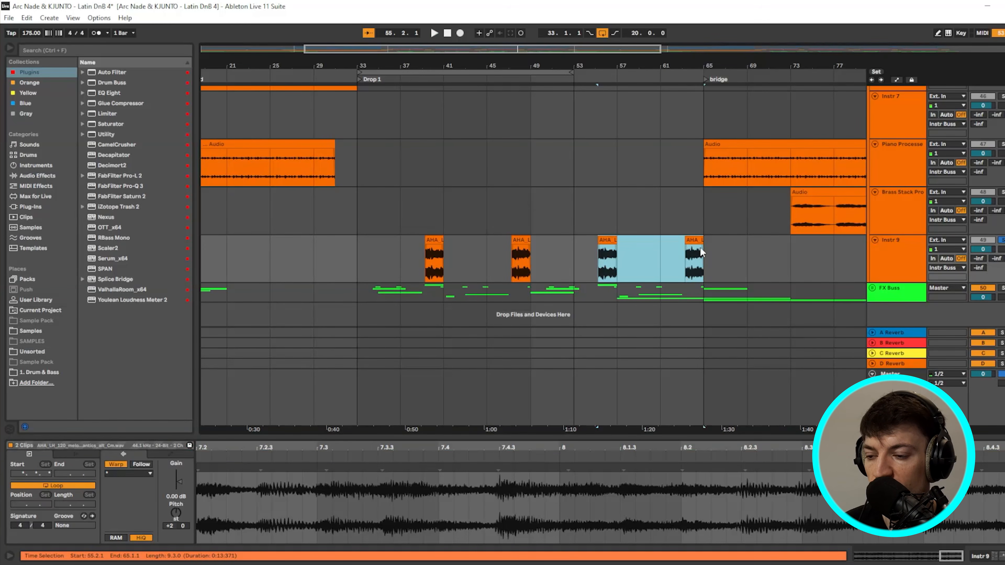
pyautogui.scroll(-3, 351, 124)
pyautogui.scroll(3, 280, 185)
pyautogui.click(286, 100)
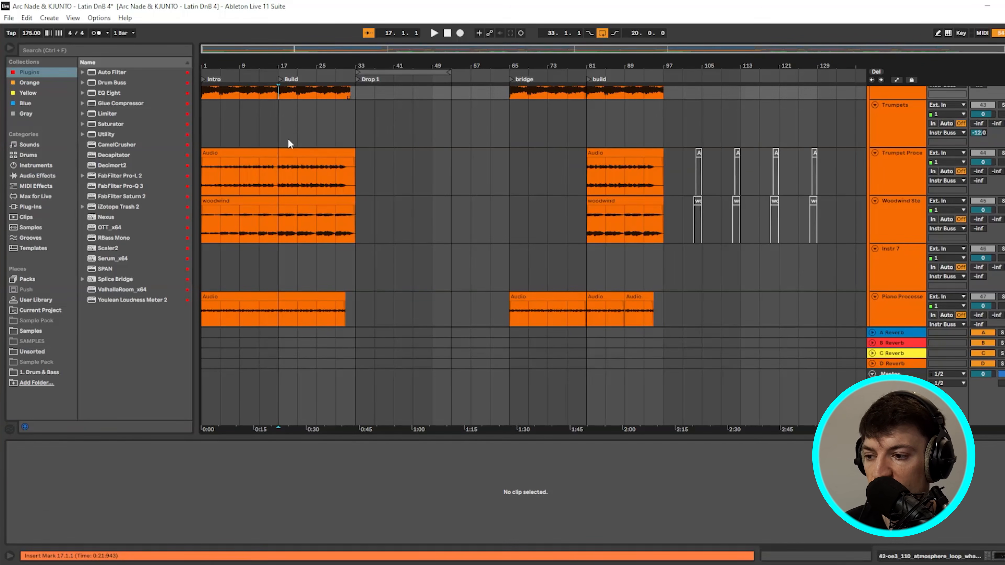
pyautogui.scroll(2, 285, 178)
pyautogui.click(263, 109)
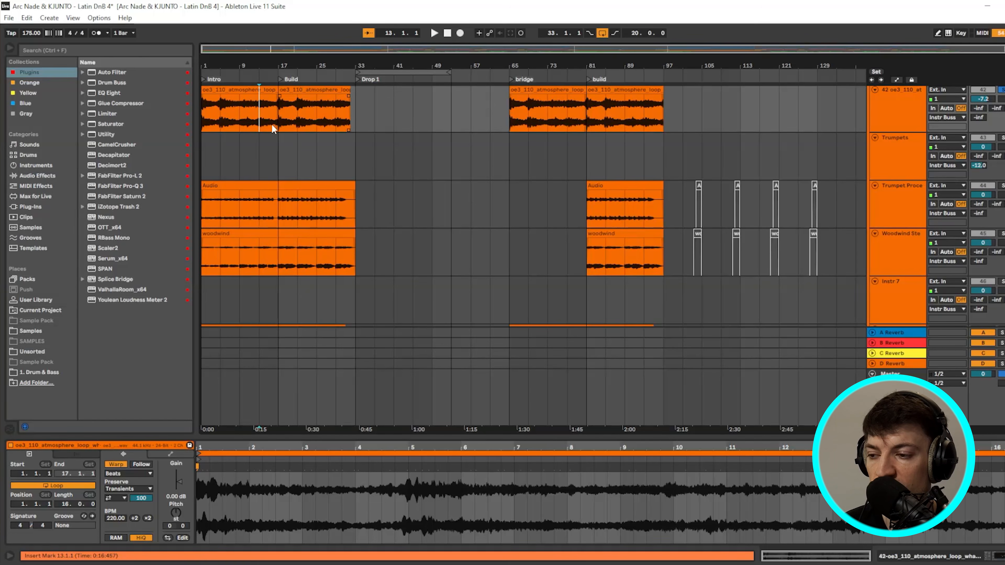
pyautogui.scroll(2, 277, 208)
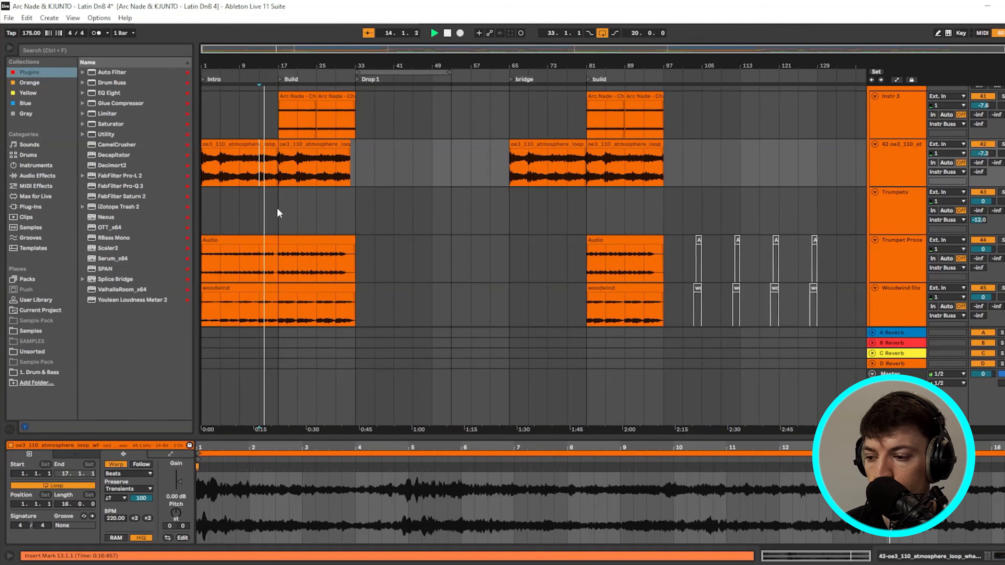
pyautogui.scroll(-4, 277, 208)
pyautogui.scroll(-3, 274, 214)
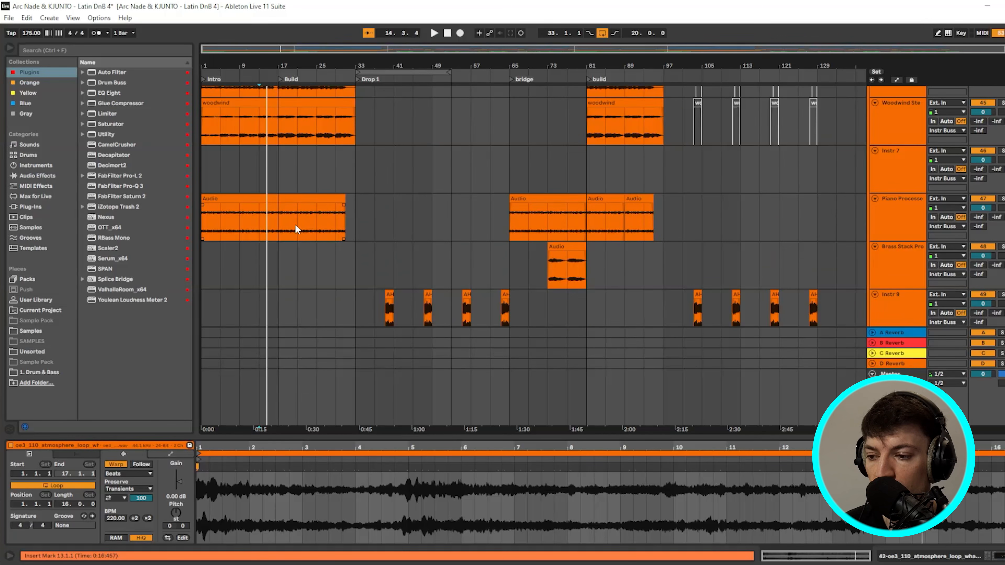
pyautogui.scroll(-2, 348, 216)
pyautogui.click(385, 254)
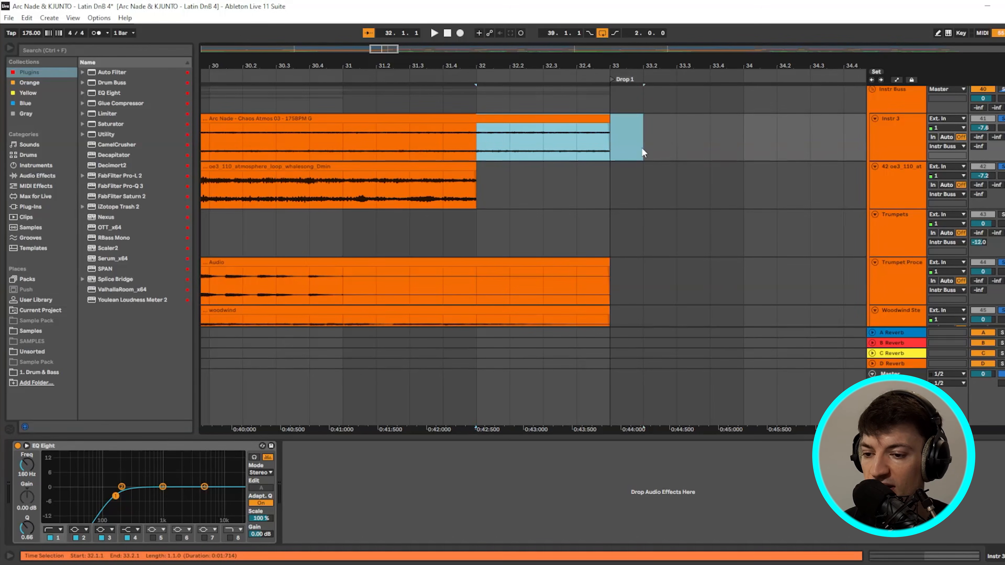
pyautogui.moveTo(382, 285); pyautogui.dragTo(543, 285)
pyautogui.click(491, 217)
pyautogui.scroll(-6, 491, 217)
pyautogui.scroll(-4, 436, 214)
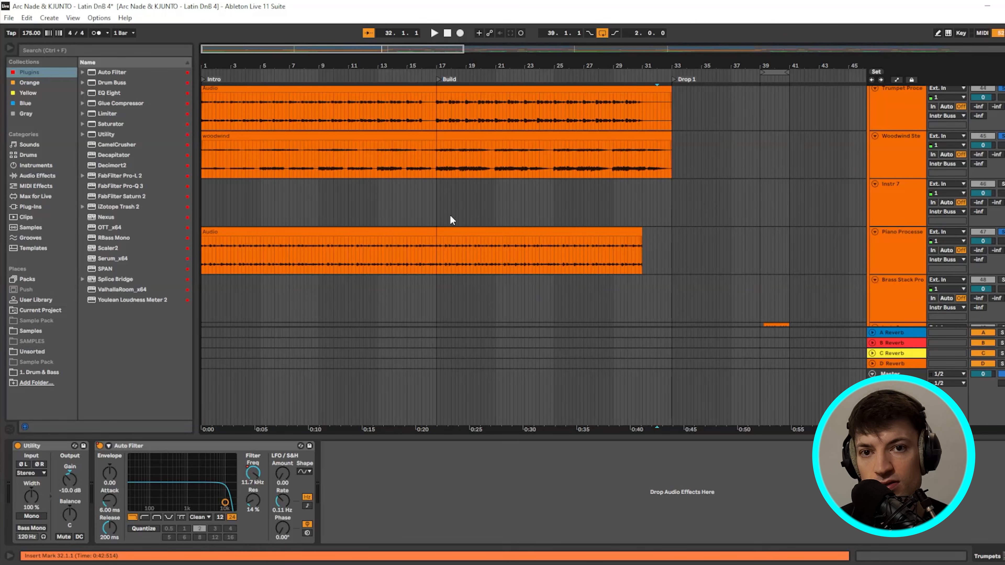
pyautogui.scroll(4, 342, 211)
pyautogui.moveTo(440, 160); pyautogui.dragTo(659, 181)
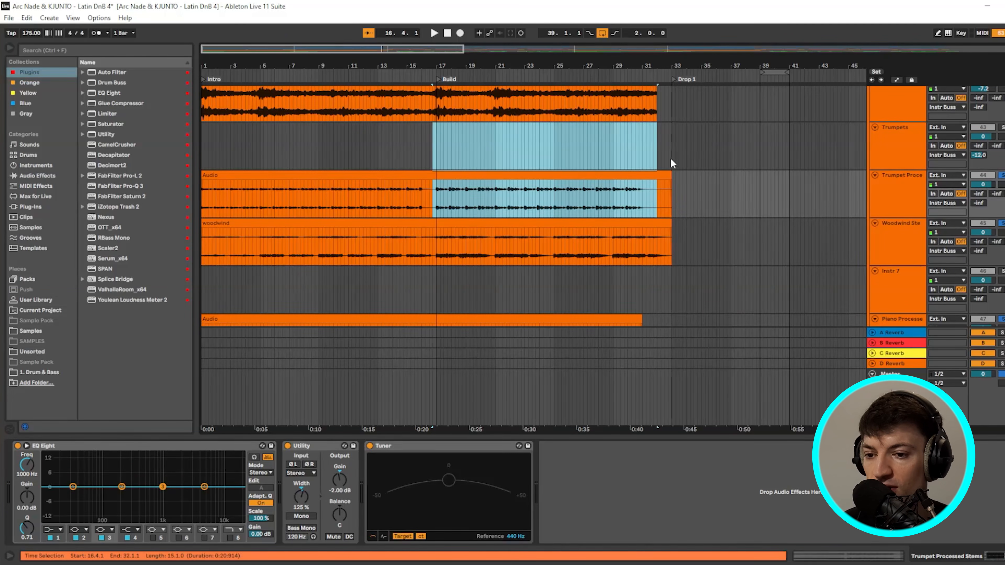
pyautogui.click(670, 157)
pyautogui.click(414, 141)
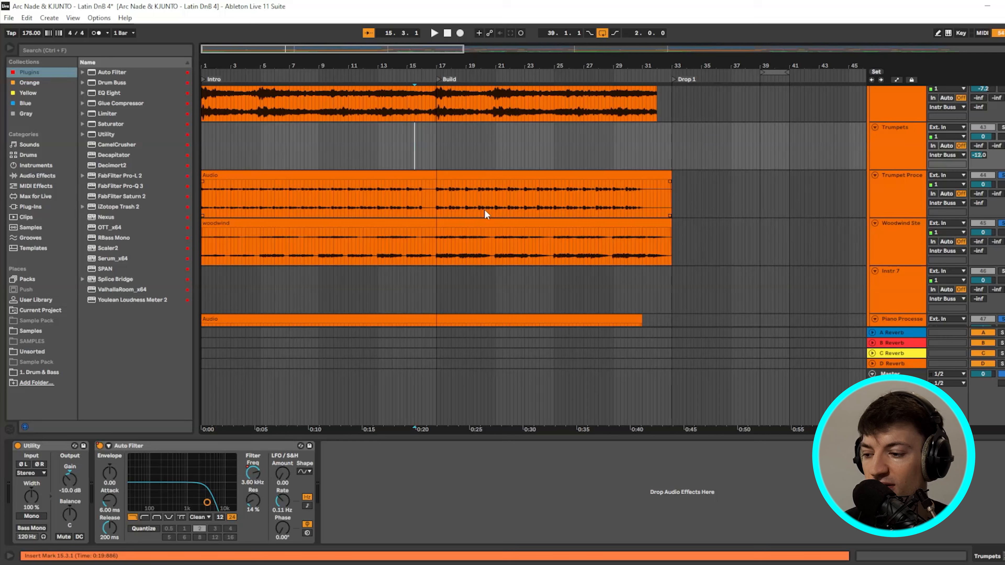
pyautogui.scroll(2, 485, 209)
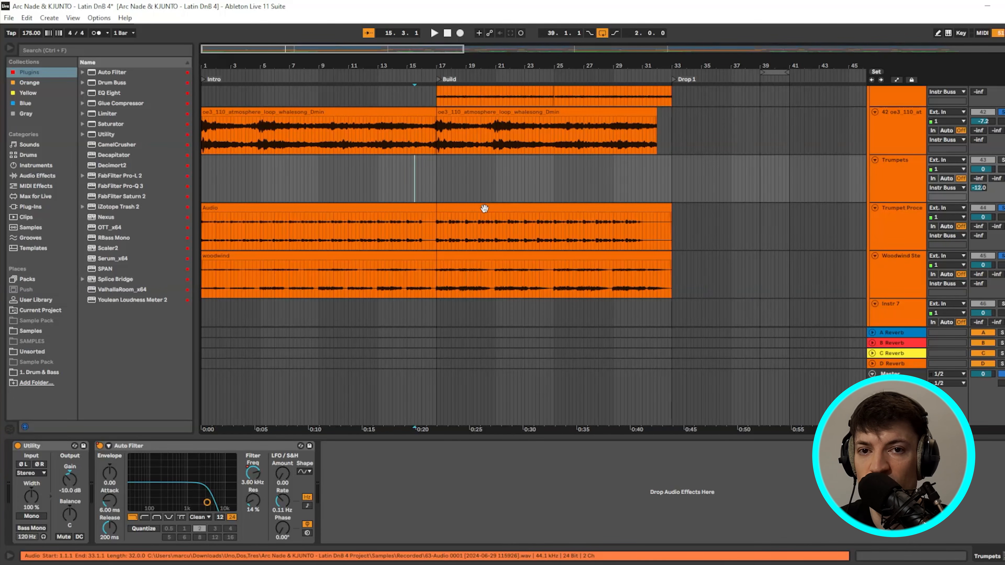
pyautogui.click(342, 218)
pyautogui.scroll(-1, 341, 243)
pyautogui.click(355, 221)
pyautogui.scroll(-3, 349, 248)
pyautogui.click(346, 244)
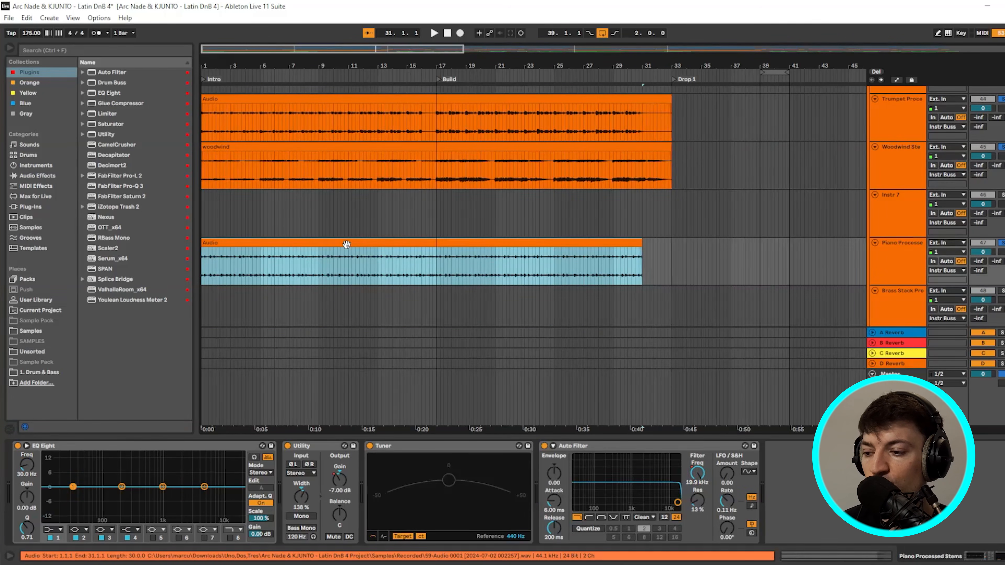
pyautogui.scroll(-1, 347, 246)
pyautogui.scroll(1, 642, 191)
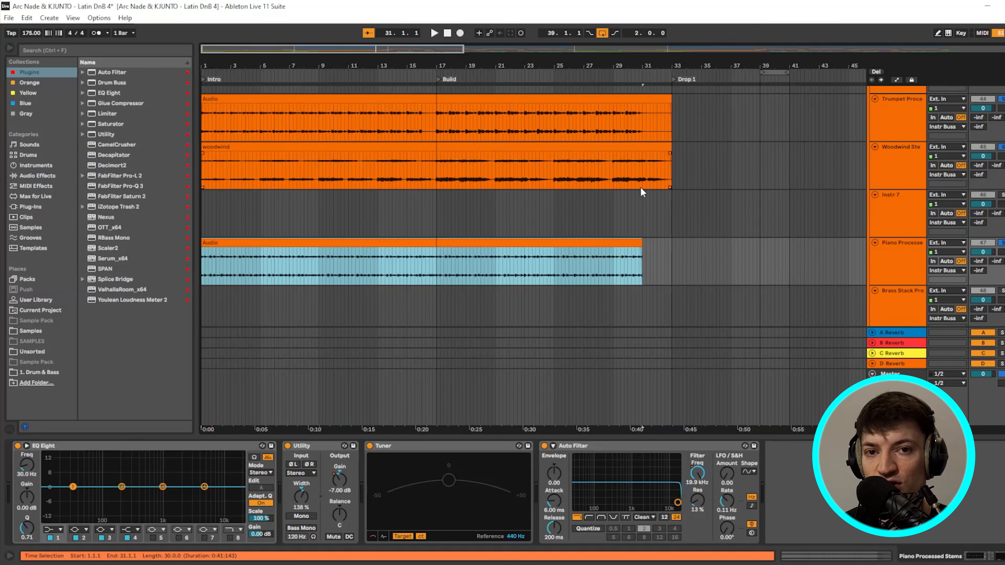
pyautogui.scroll(1, 736, 175)
pyautogui.click(381, 129)
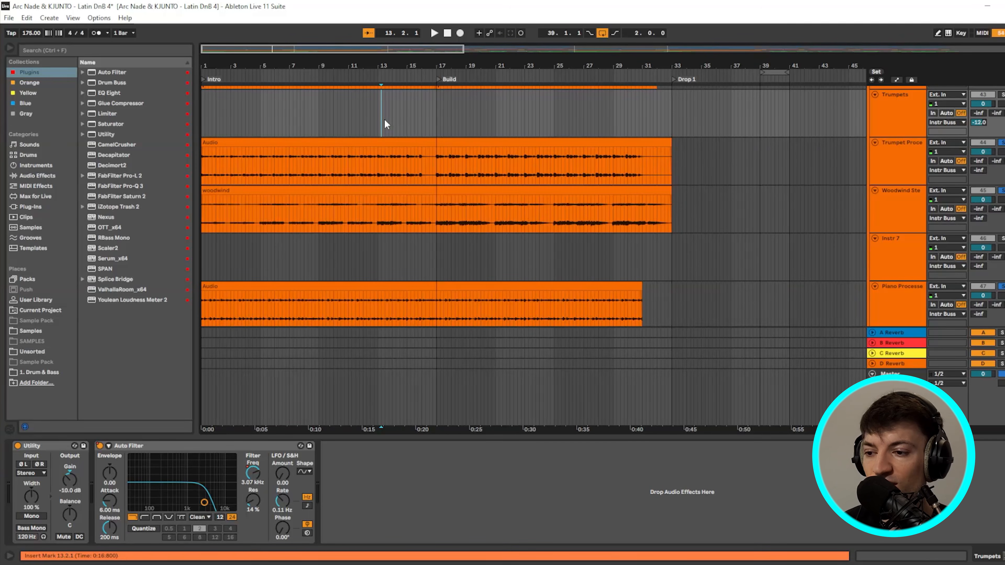
pyautogui.click(380, 118)
pyautogui.scroll(3, 743, 141)
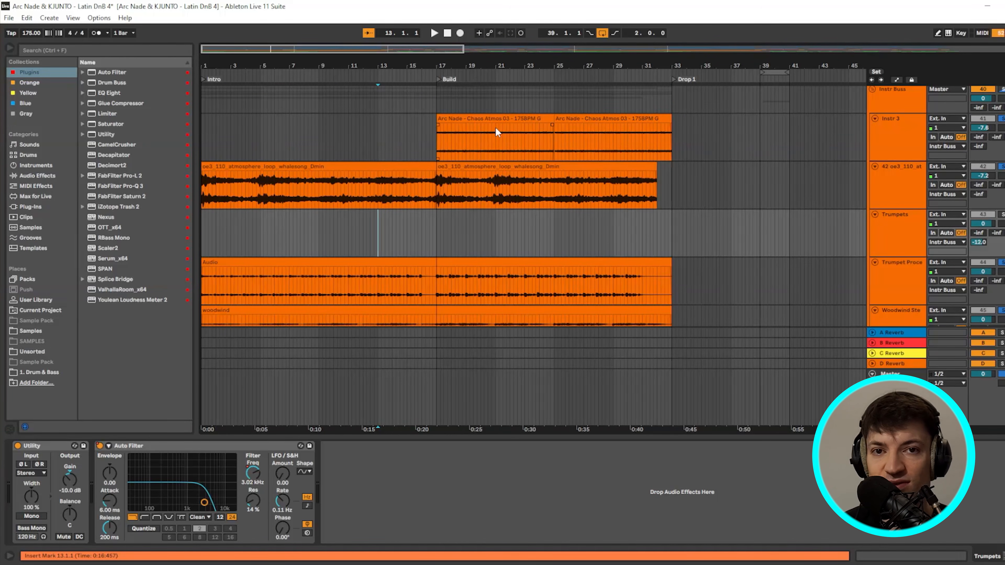
pyautogui.click(305, 165)
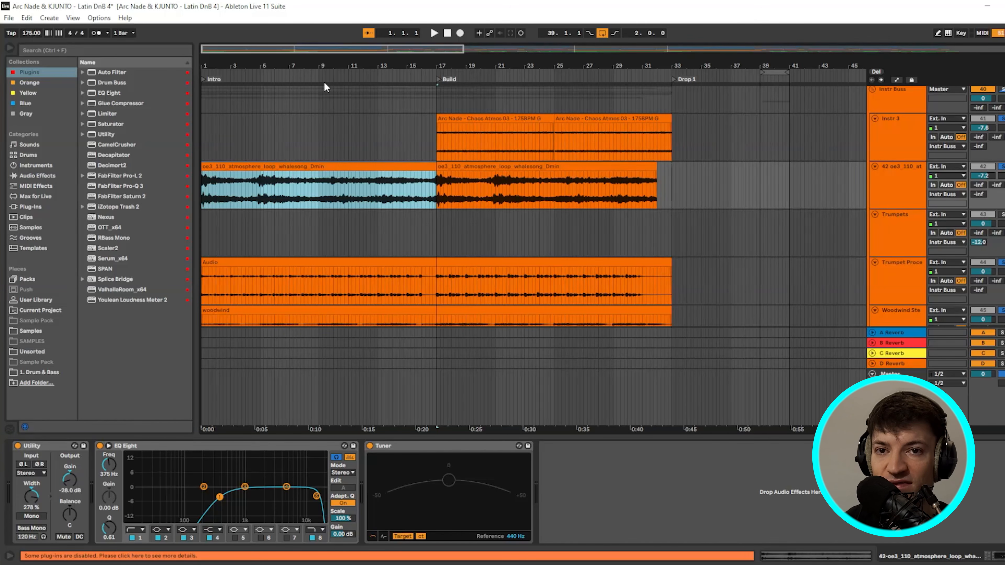
pyautogui.scroll(1, 693, 220)
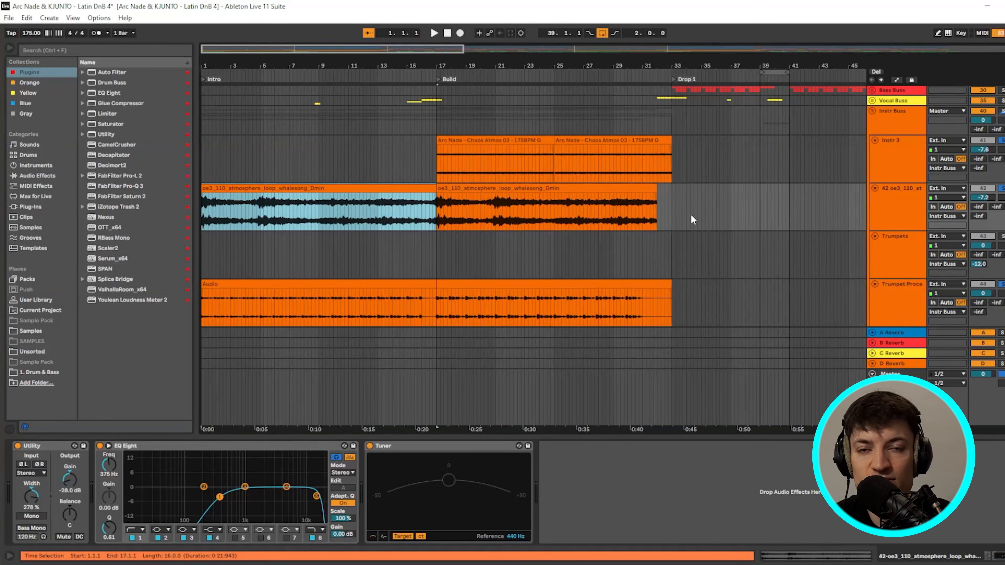
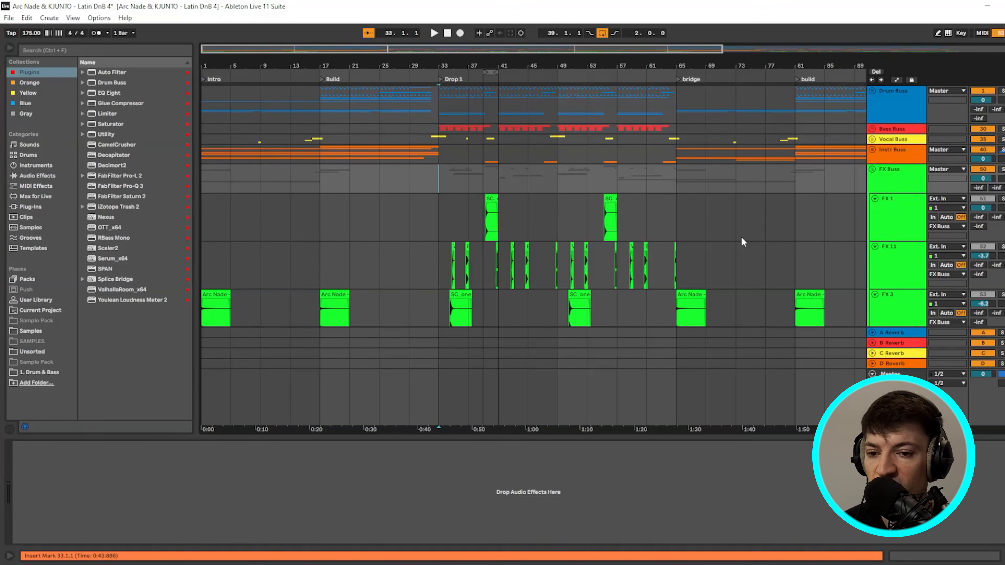
# - Fold the Vocal Buss group and select the FX 11 track to view its device
pyautogui.scroll(-5, 733, 239)
pyautogui.scroll(-8, 668, 234)
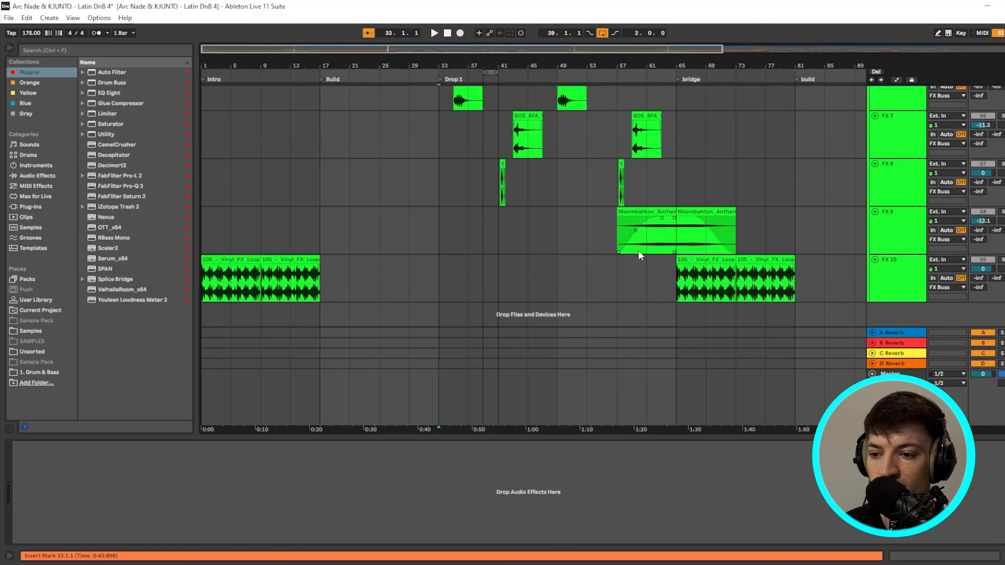
pyautogui.scroll(4, 379, 199)
pyautogui.scroll(15, 400, 176)
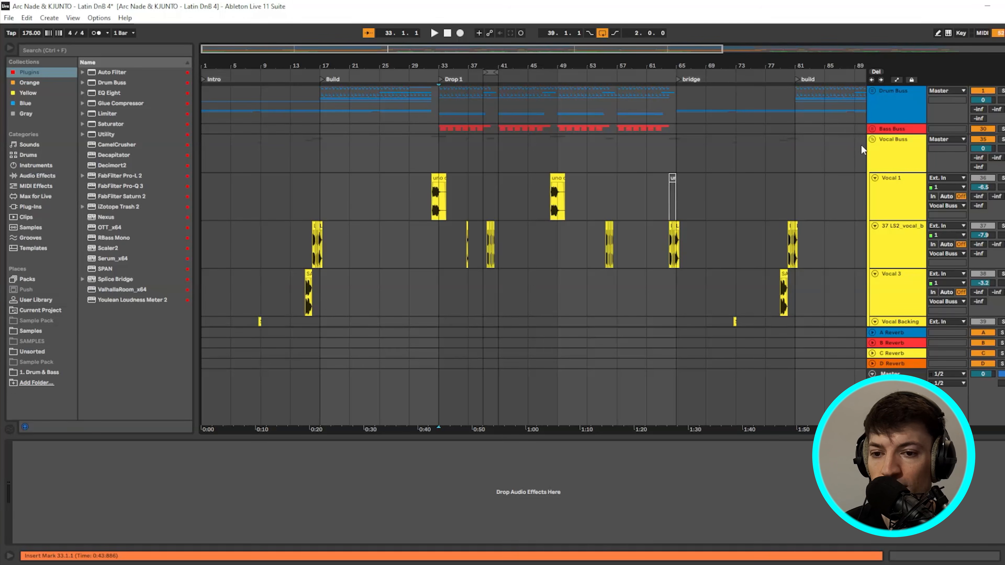
pyautogui.click(872, 140)
pyautogui.scroll(-4, 368, 243)
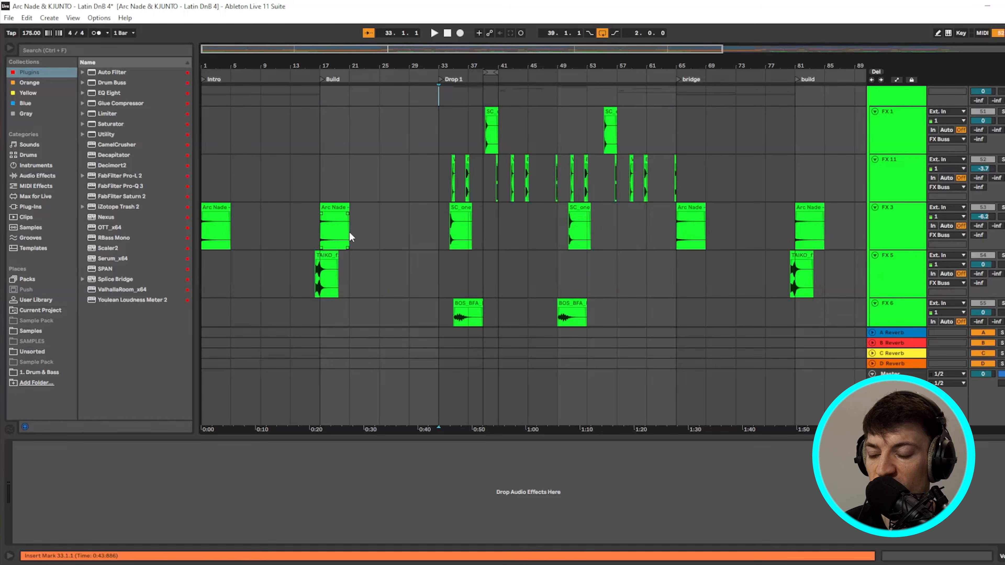
pyautogui.click(441, 181)
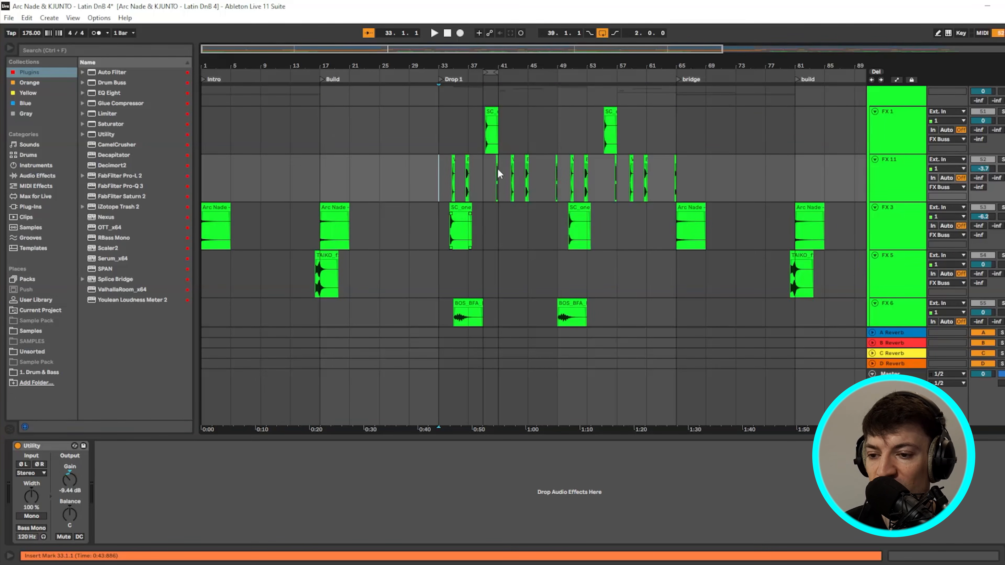
# - Play the arrangement from bar 1 at the start of the intro
pyautogui.scroll(-3, 422, 170)
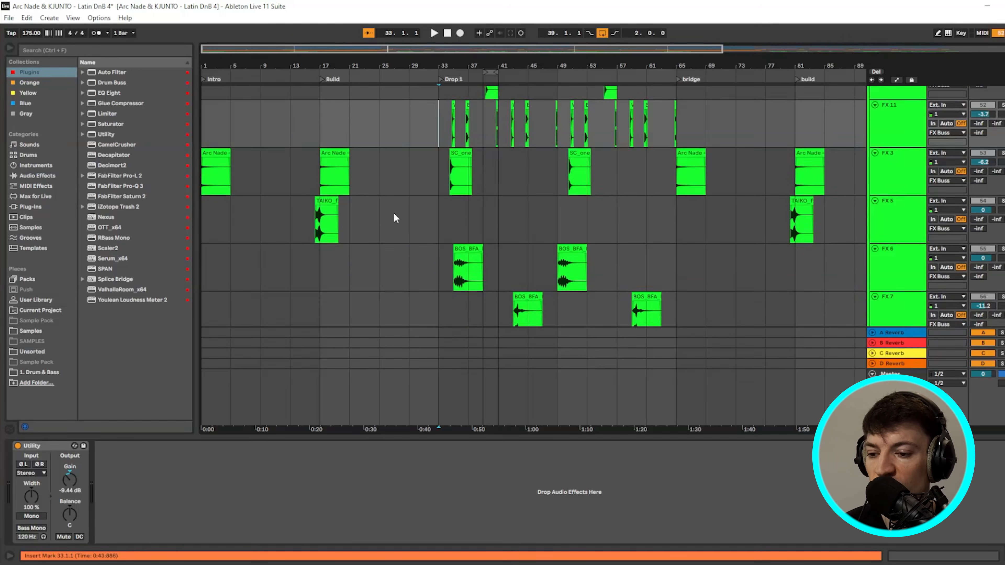
pyautogui.scroll(2, 432, 236)
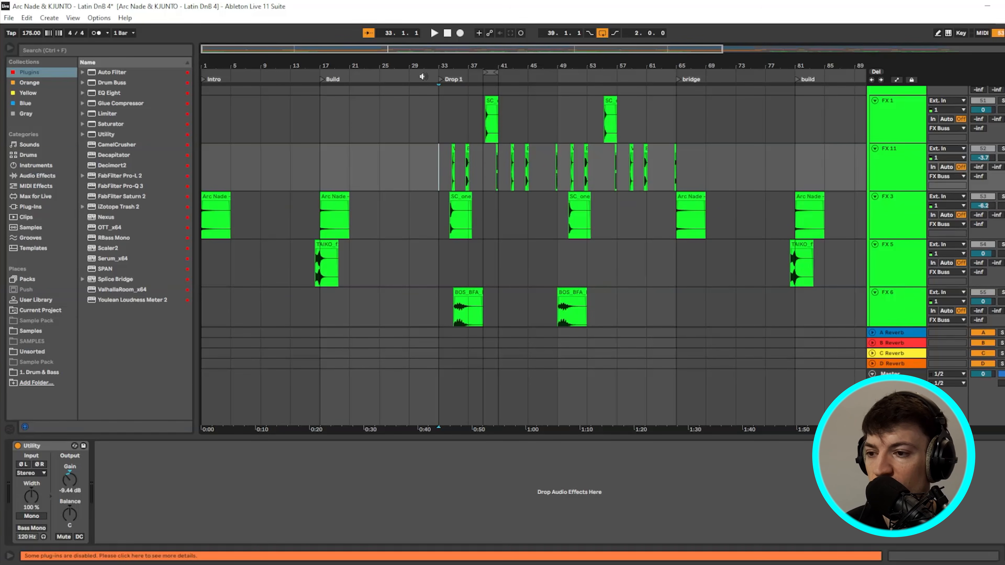
pyautogui.click(447, 33)
pyautogui.press('space')
pyautogui.scroll(-8, 251, 201)
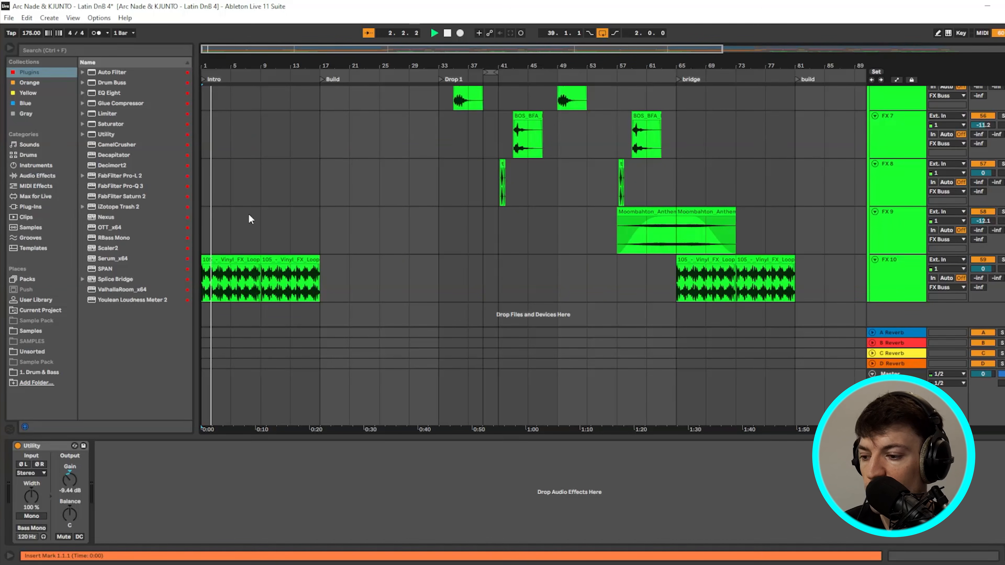
# - Audition the vinyl FX loops, FX 3 Chaos Downfilter clips and the FX 5 TAIKO transition
pyautogui.click(231, 261)
pyautogui.click(279, 260)
pyautogui.click(253, 261)
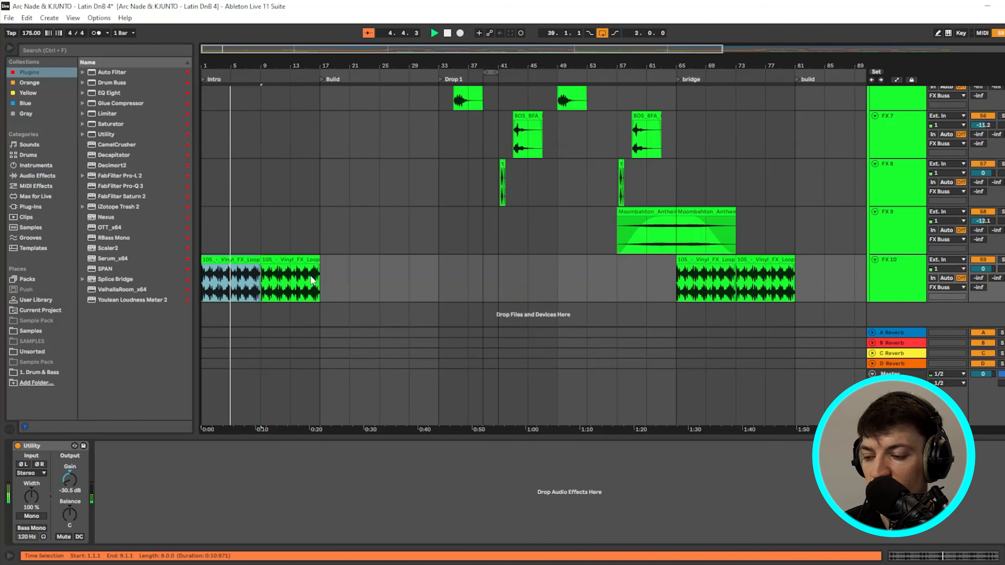
pyautogui.scroll(4, 303, 281)
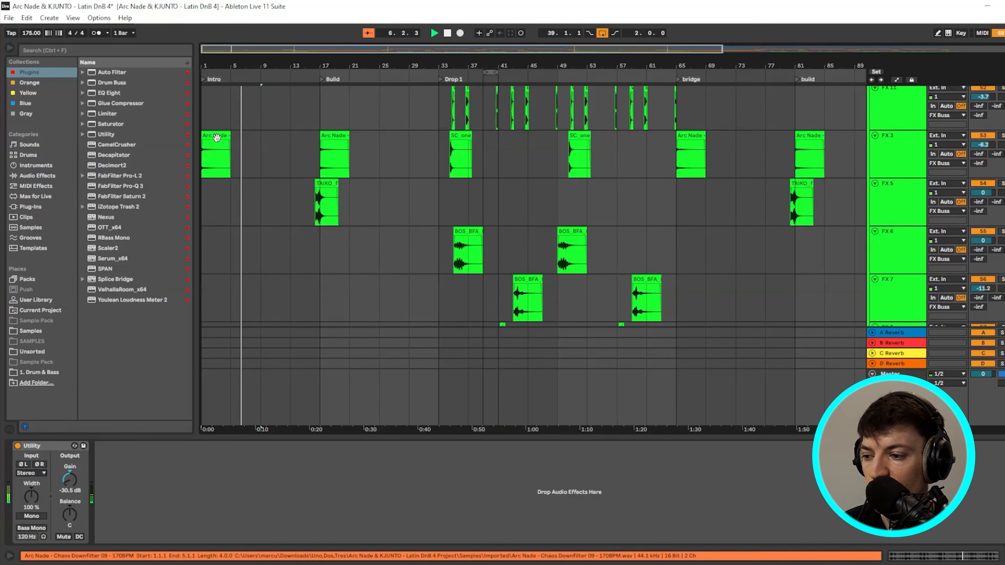
pyautogui.click(217, 137)
pyautogui.click(332, 156)
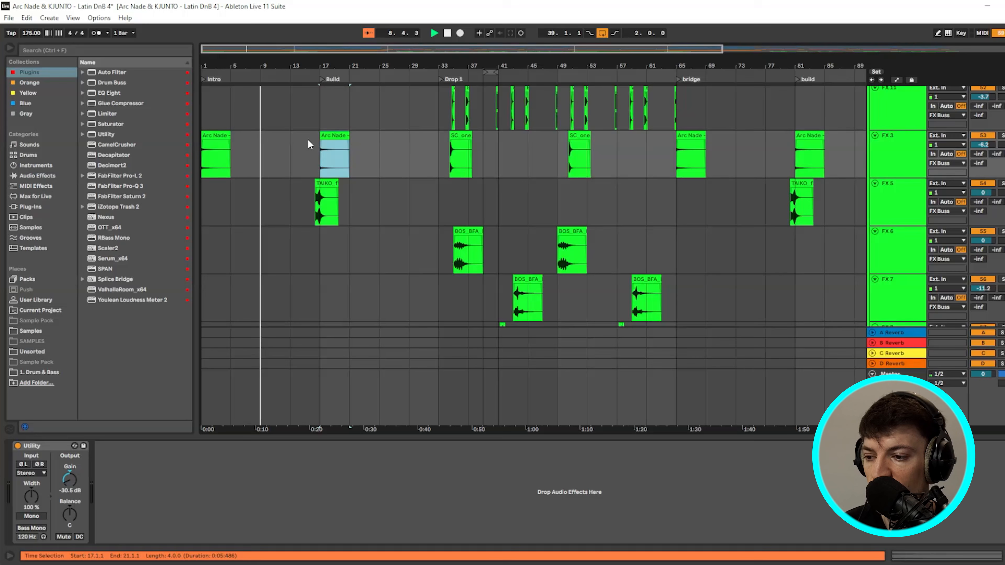
pyautogui.click(318, 209)
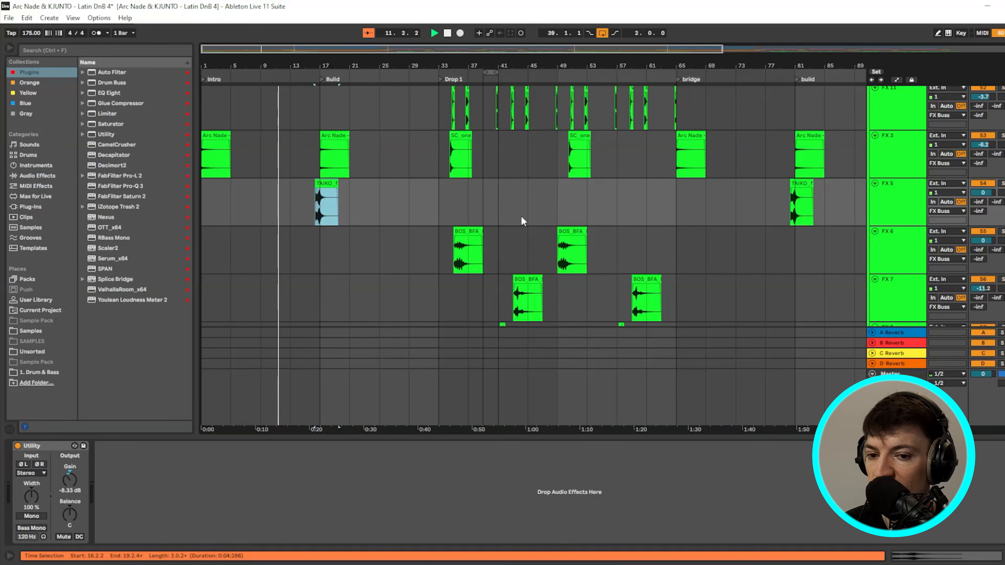
pyautogui.scroll(5, 318, 206)
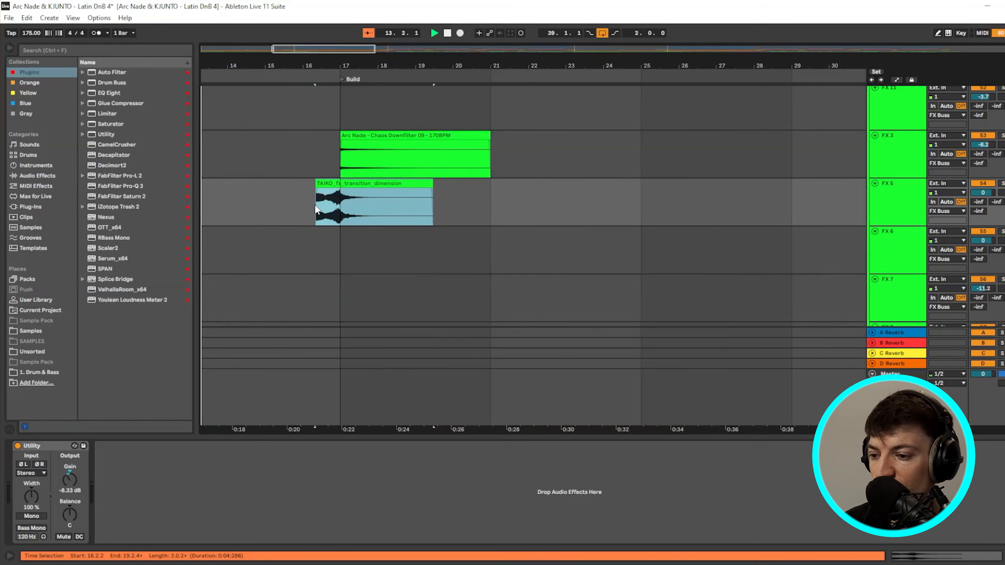
pyautogui.click(333, 210)
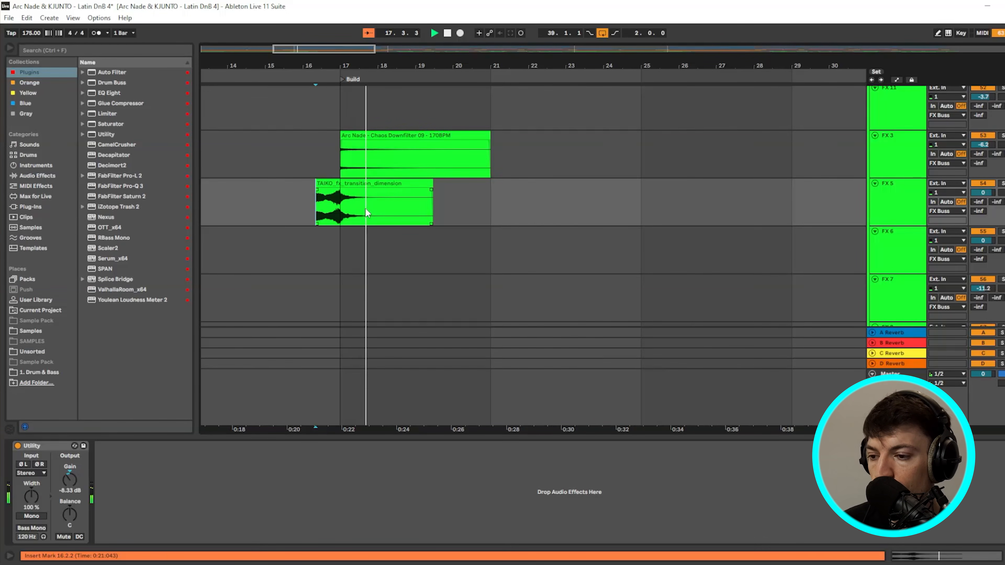
# - Clear the FX 8 time selection, zoom out to bars 23–73, and play from Drop 1 at bar 33
pyautogui.moveTo(375, 50); pyautogui.dragTo(542, 51)
pyautogui.scroll(2, 478, 187)
pyautogui.scroll(-8, 395, 176)
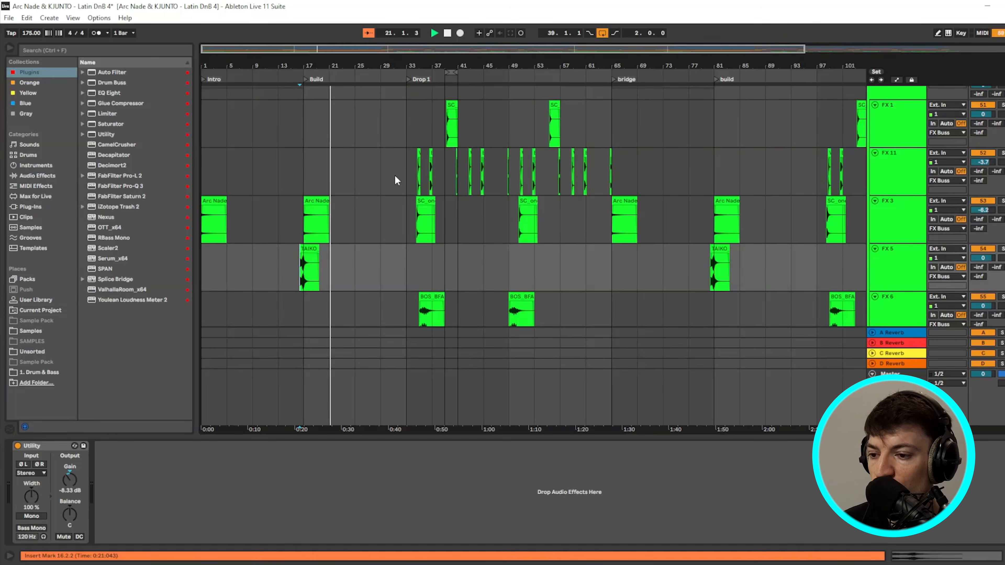
pyautogui.moveTo(382, 180); pyautogui.dragTo(362, 185)
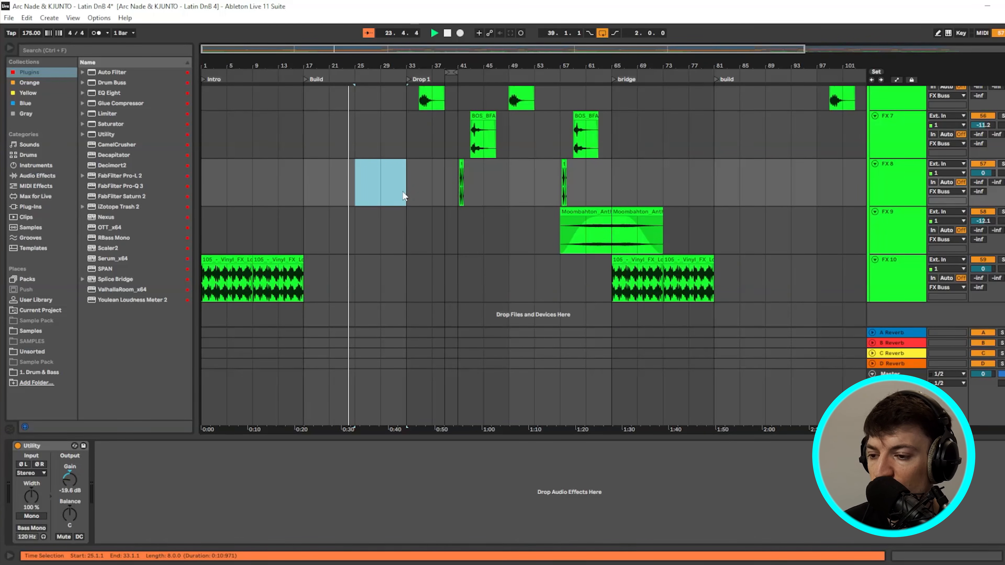
pyautogui.click(416, 140)
pyautogui.scroll(8, 455, 172)
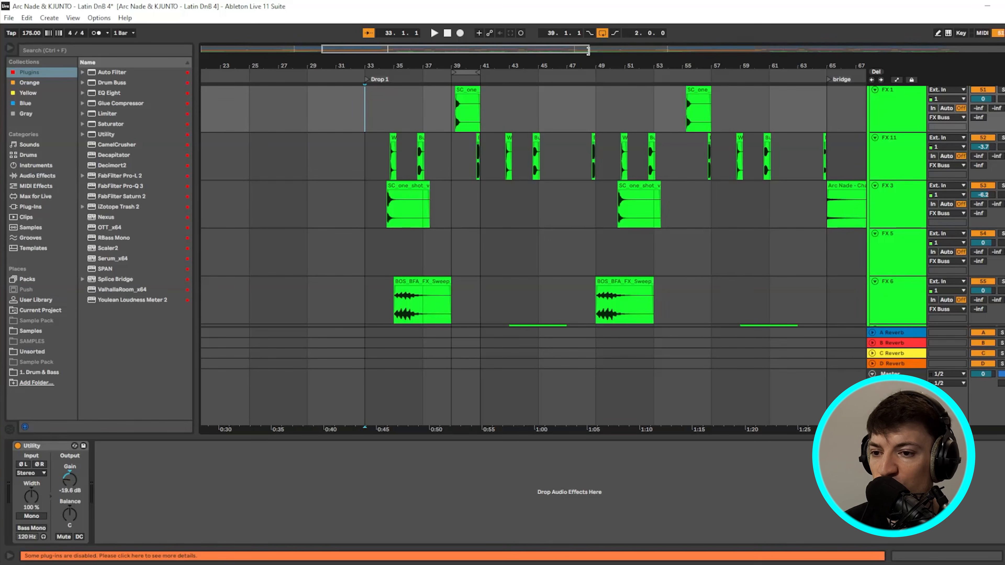
pyautogui.moveTo(588, 50); pyautogui.dragTo(455, 52)
pyautogui.press('space')
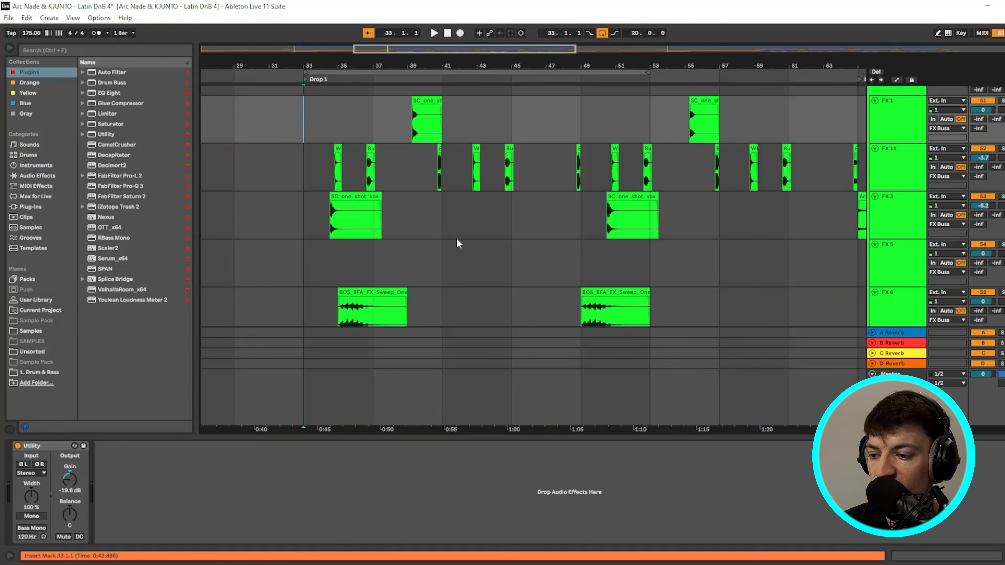
pyautogui.press('space')
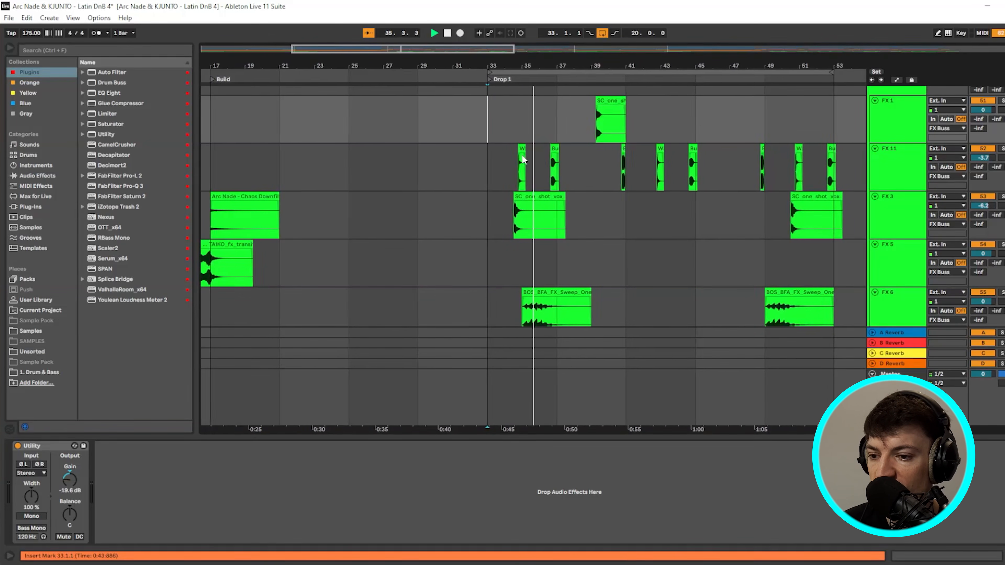
pyautogui.scroll(3, 496, 182)
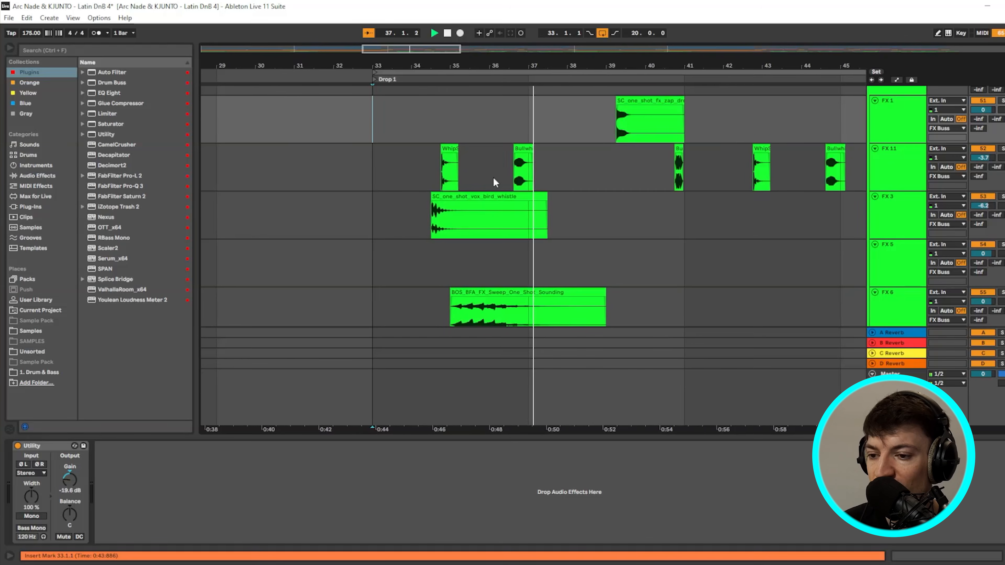
pyautogui.scroll(-3, 589, 154)
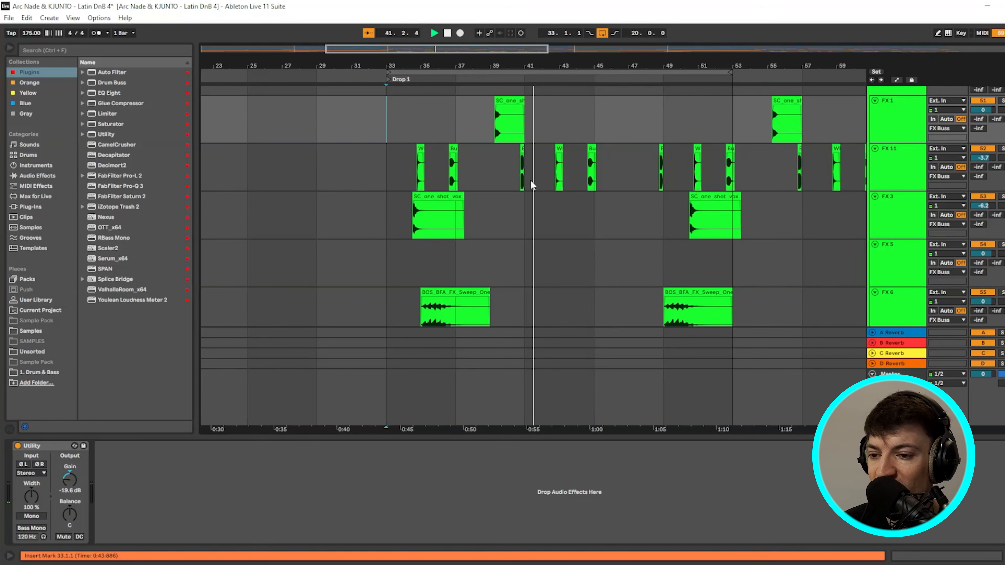
pyautogui.scroll(-3, 545, 216)
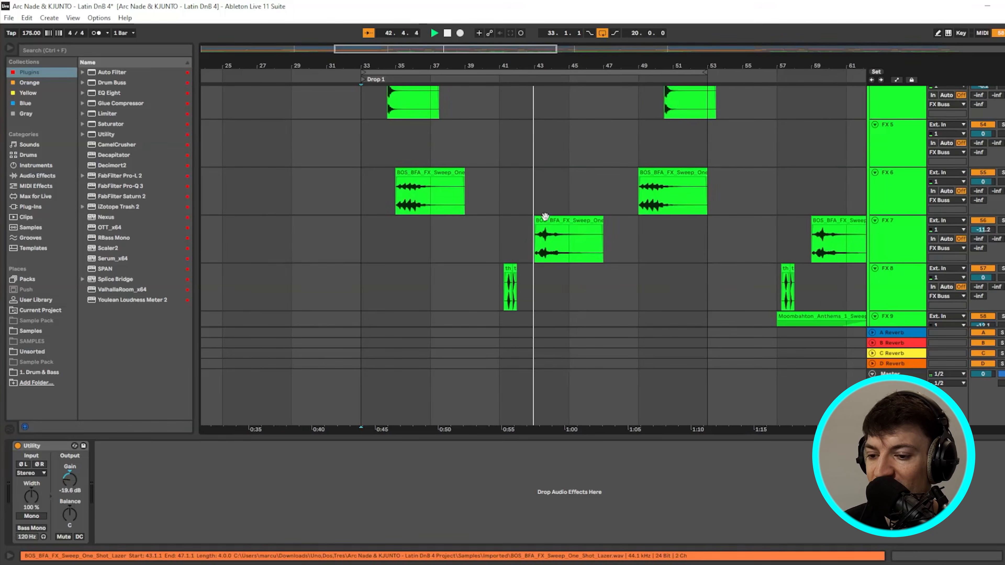
pyautogui.scroll(-2, 545, 217)
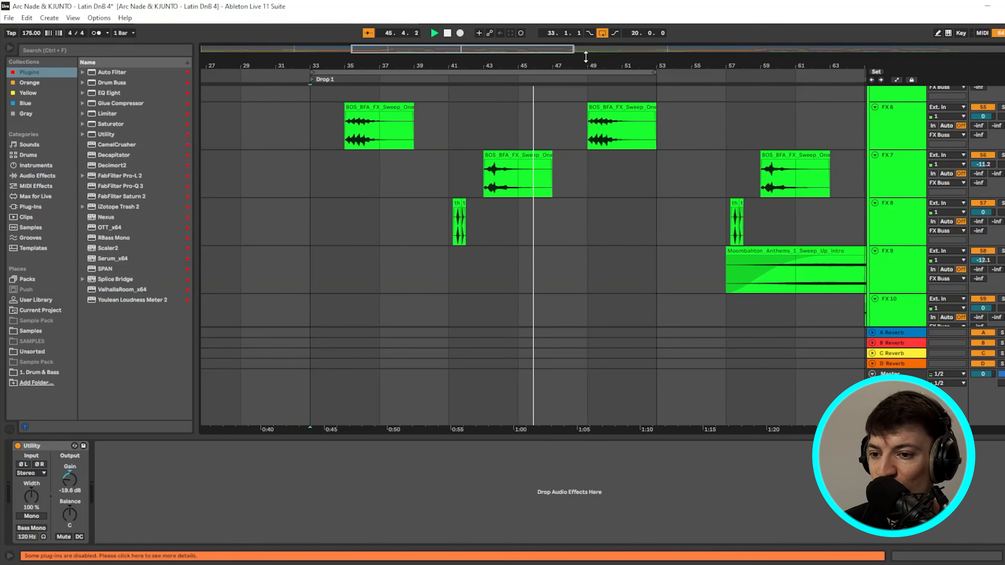
pyautogui.scroll(5, 540, 242)
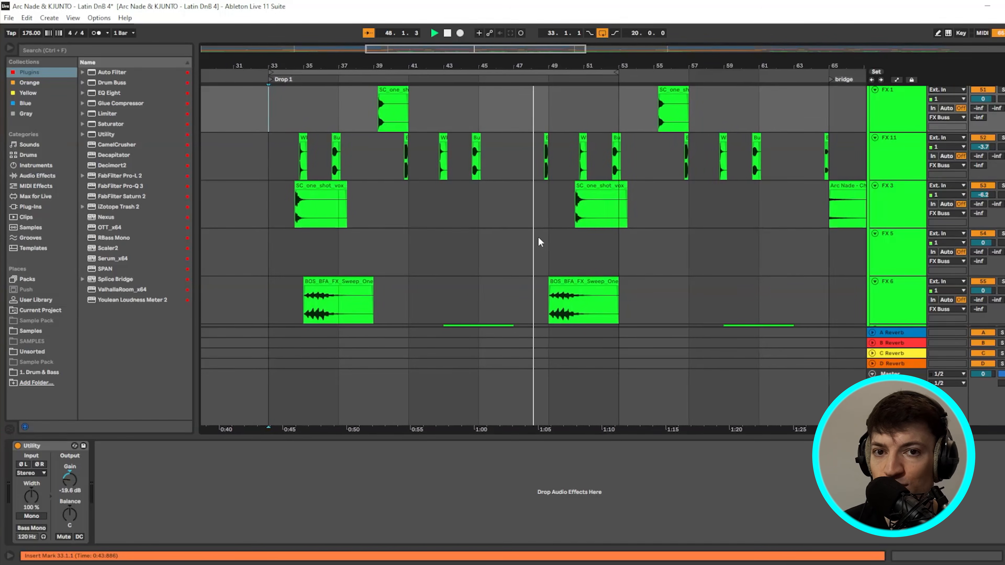
pyautogui.scroll(-1, 497, 238)
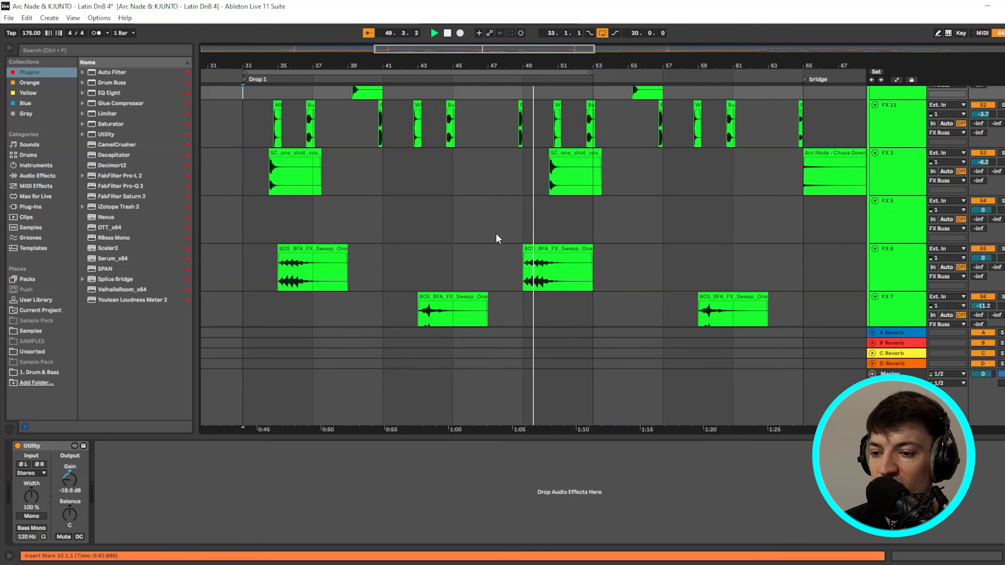
pyautogui.scroll(1, 474, 235)
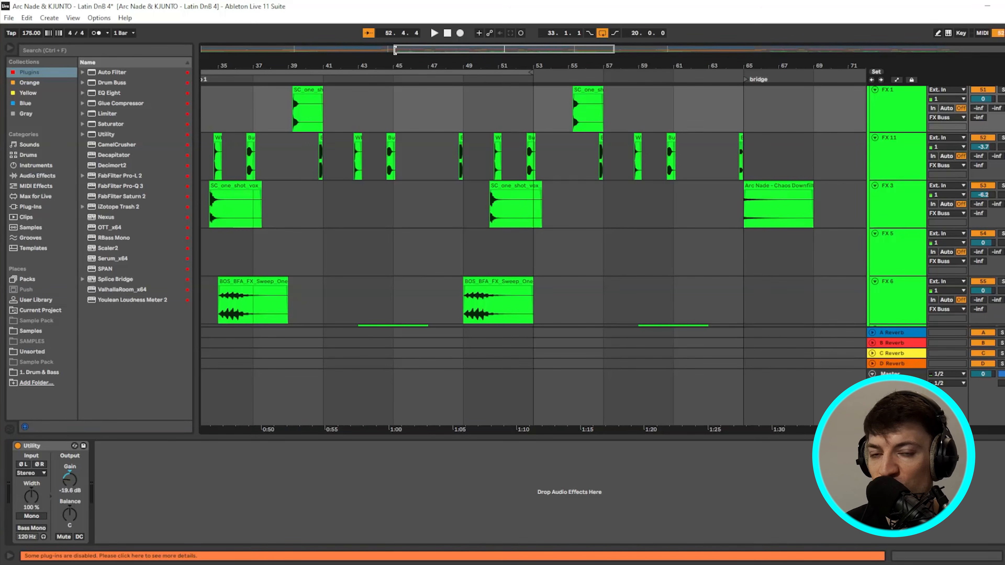
pyautogui.moveTo(395, 50); pyautogui.dragTo(380, 70)
pyautogui.scroll(4, 553, 255)
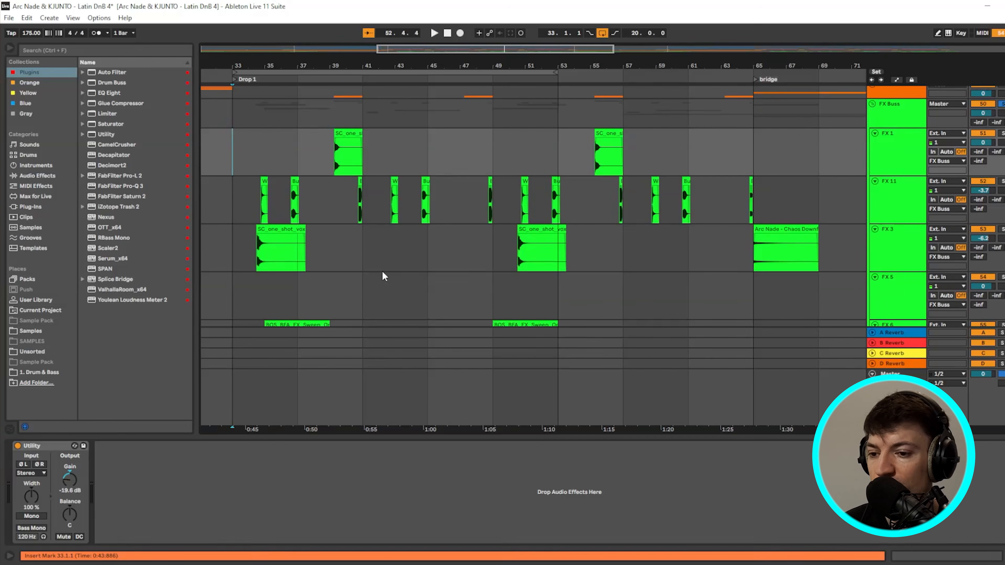
pyautogui.scroll(-5, 382, 271)
pyautogui.scroll(-3, 276, 140)
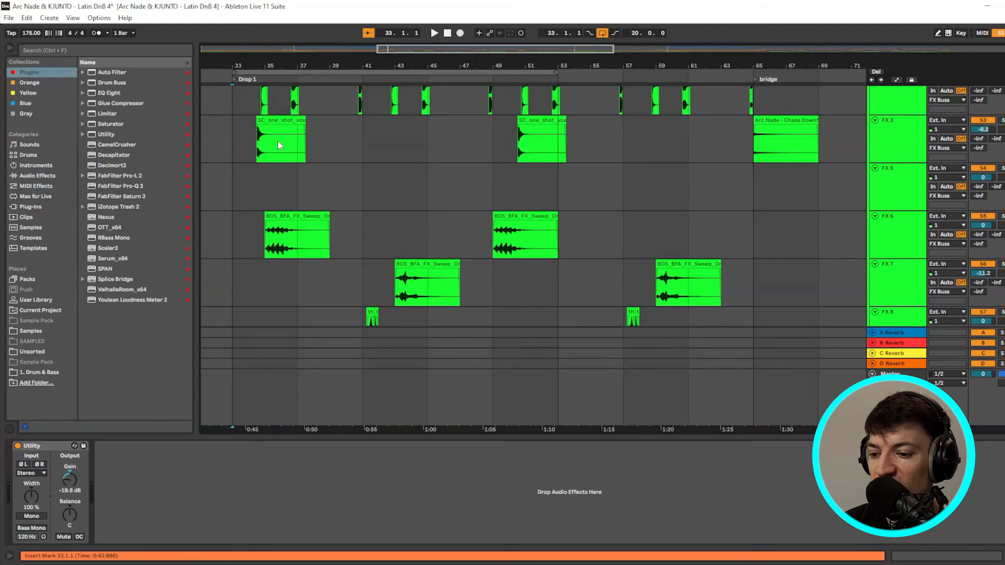
pyautogui.scroll(2, 277, 140)
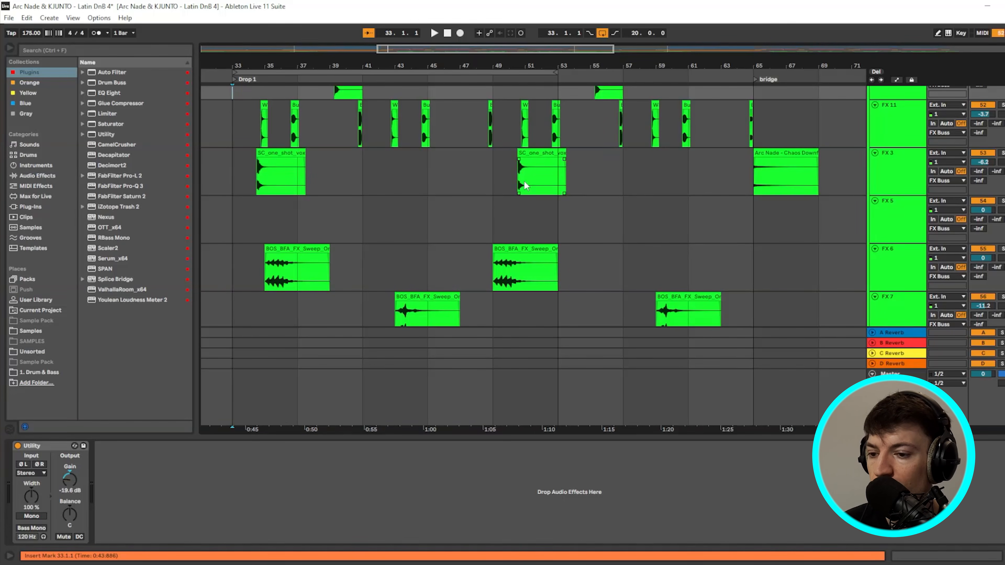
pyautogui.scroll(3, 515, 214)
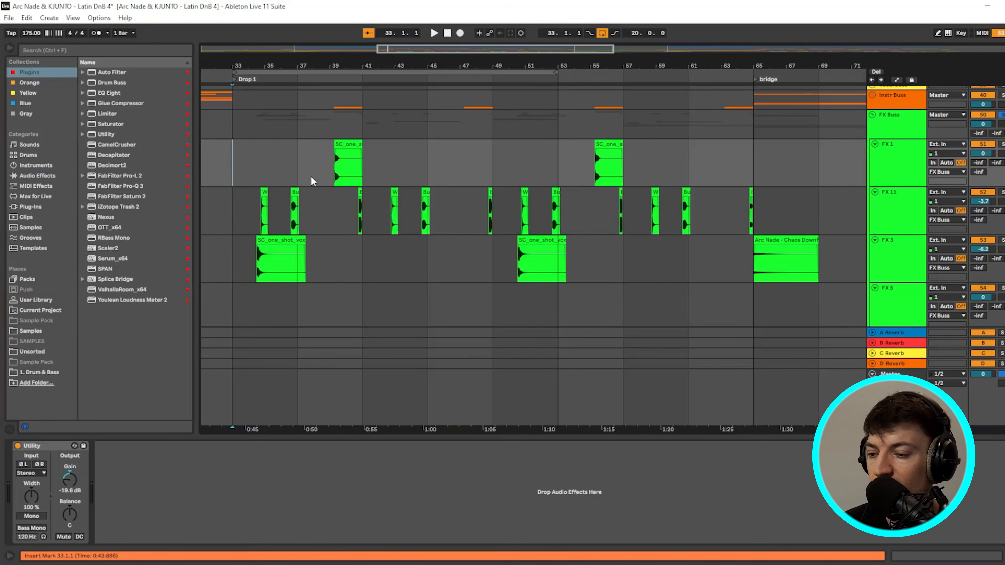
pyautogui.scroll(-4, 314, 182)
pyautogui.moveTo(329, 49); pyautogui.dragTo(144, 90)
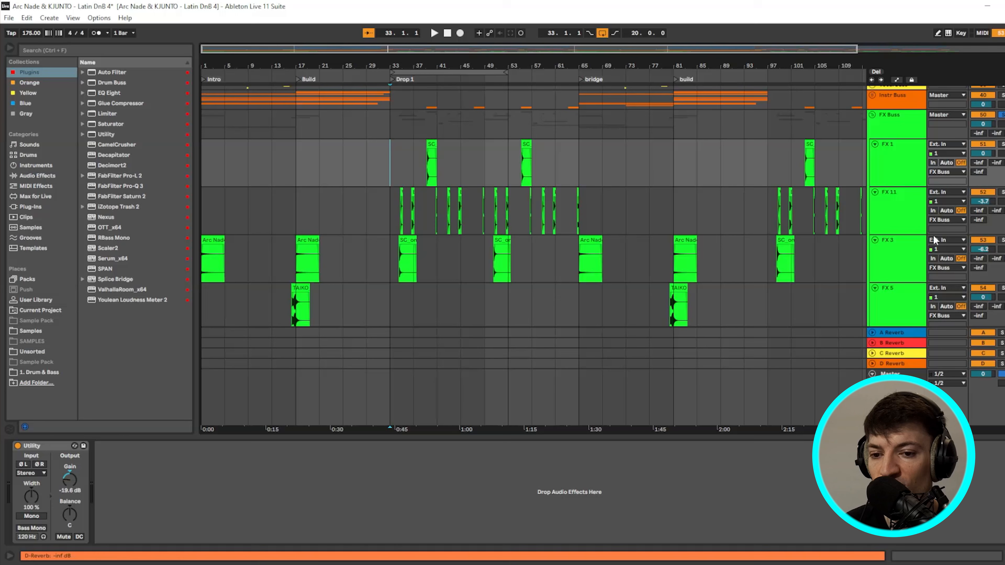
# - Select bars 1–65 and unfold Drum Buss to reveal its Kick Group and Clap Group tracks
pyautogui.scroll(-1, 340, 206)
pyautogui.scroll(3, 377, 203)
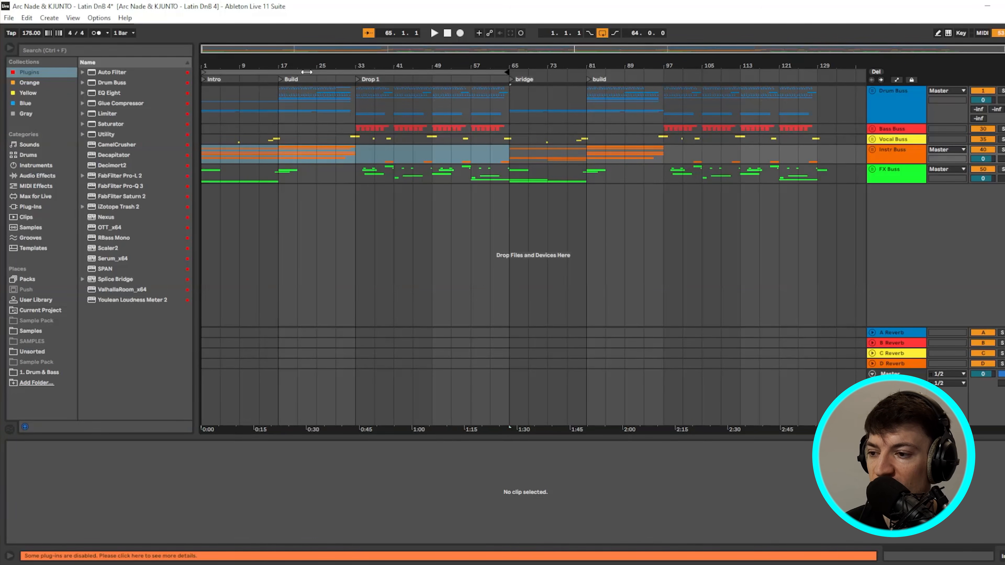
pyautogui.click(306, 72)
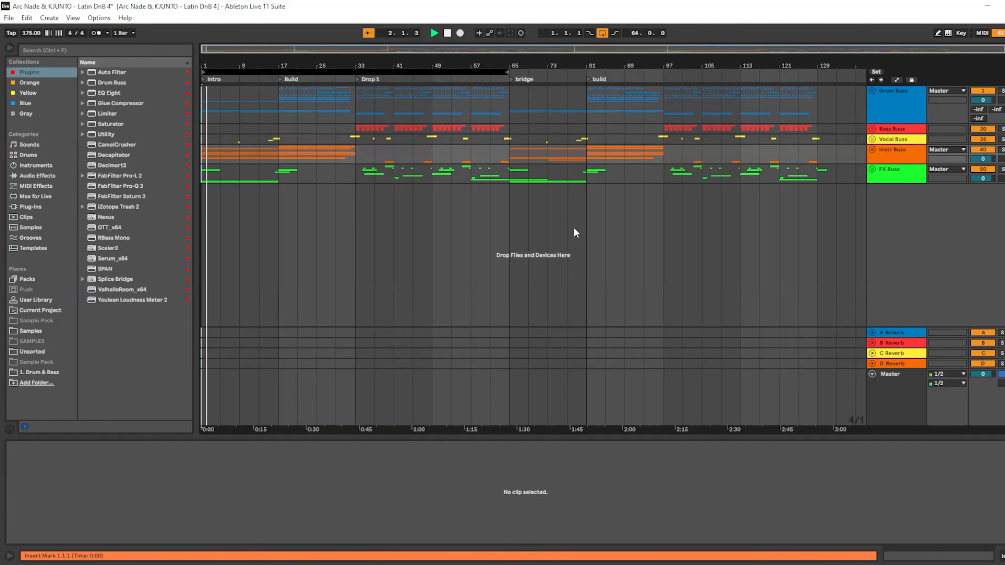
pyautogui.click(872, 91)
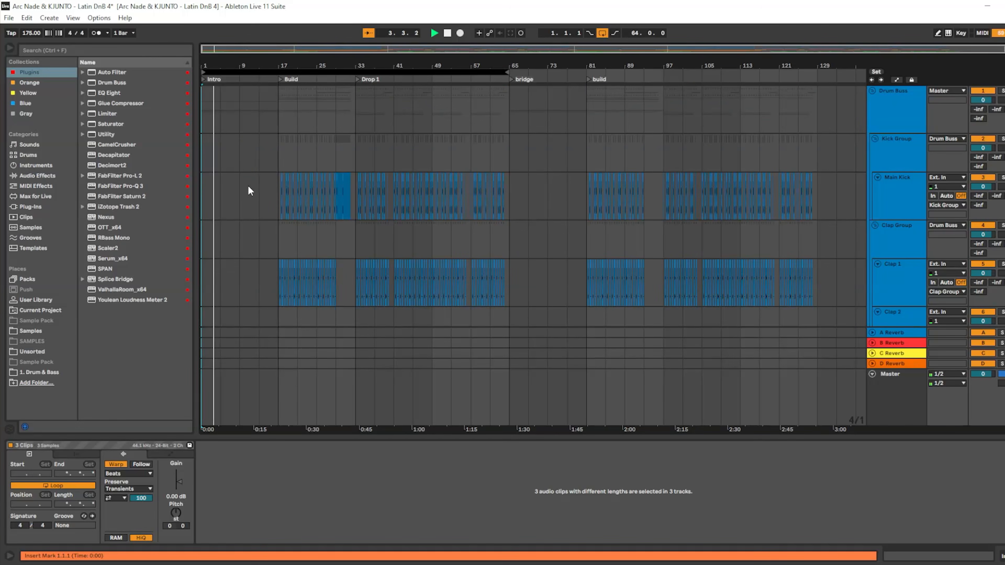
# - Unfold the Instr Buss, Vocal Buss and FX Buss groups to show their child tracks
pyautogui.moveTo(263, 66); pyautogui.dragTo(522, 67)
pyautogui.scroll(-1, 274, 182)
pyautogui.scroll(-10, 275, 182)
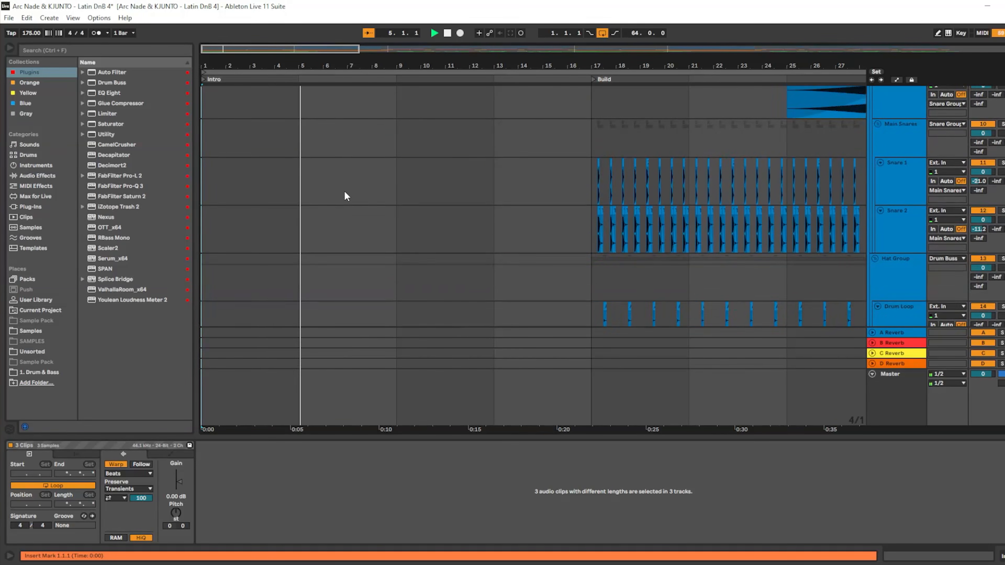
pyautogui.scroll(-7, 406, 217)
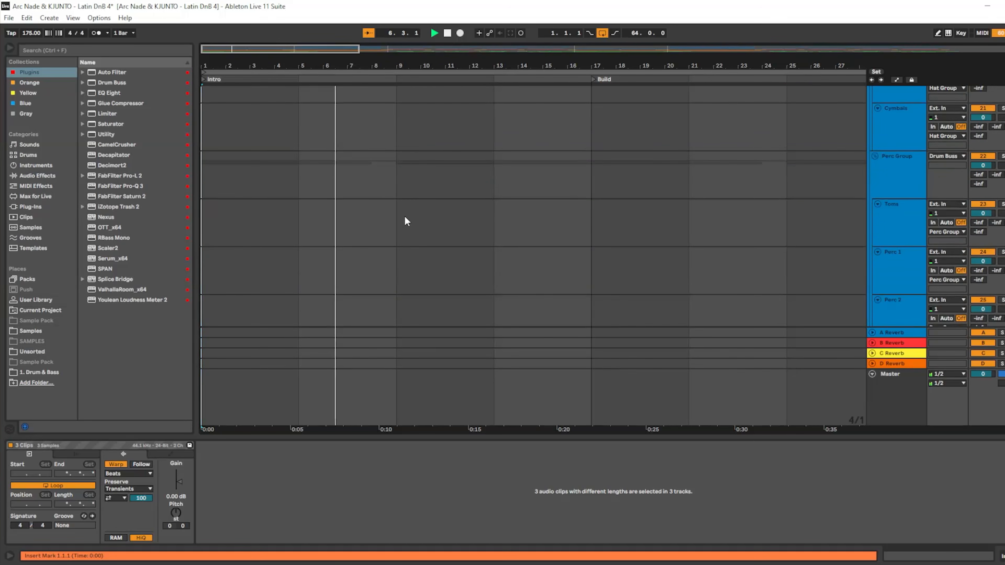
pyautogui.scroll(-3, 405, 267)
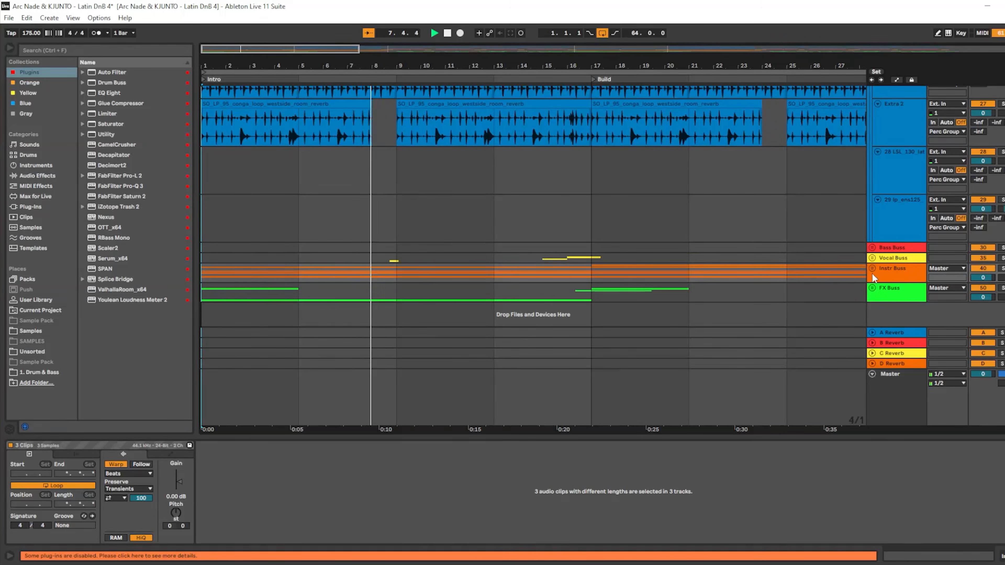
pyautogui.click(873, 269)
pyautogui.scroll(-4, 417, 266)
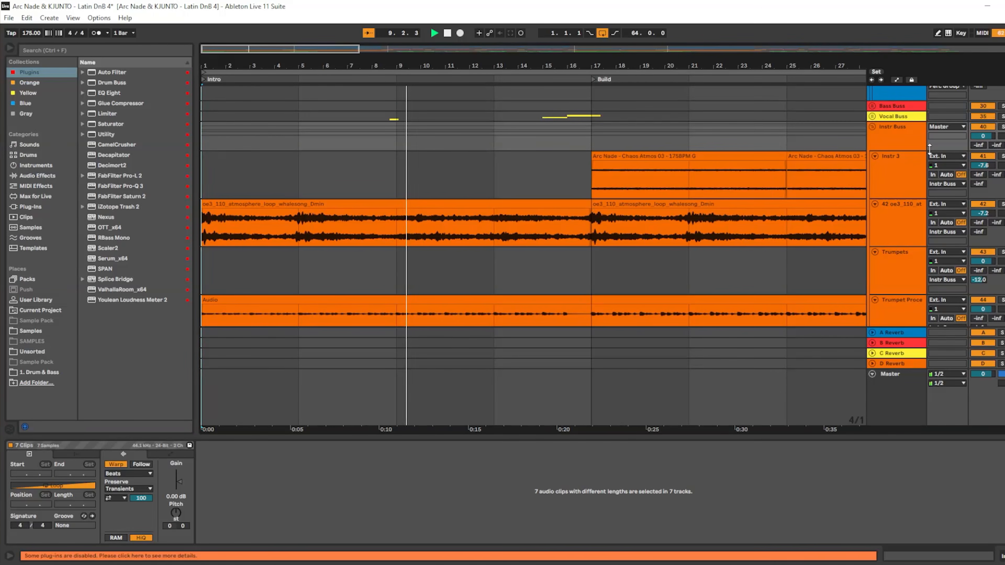
pyautogui.click(872, 116)
pyautogui.scroll(-1, 416, 248)
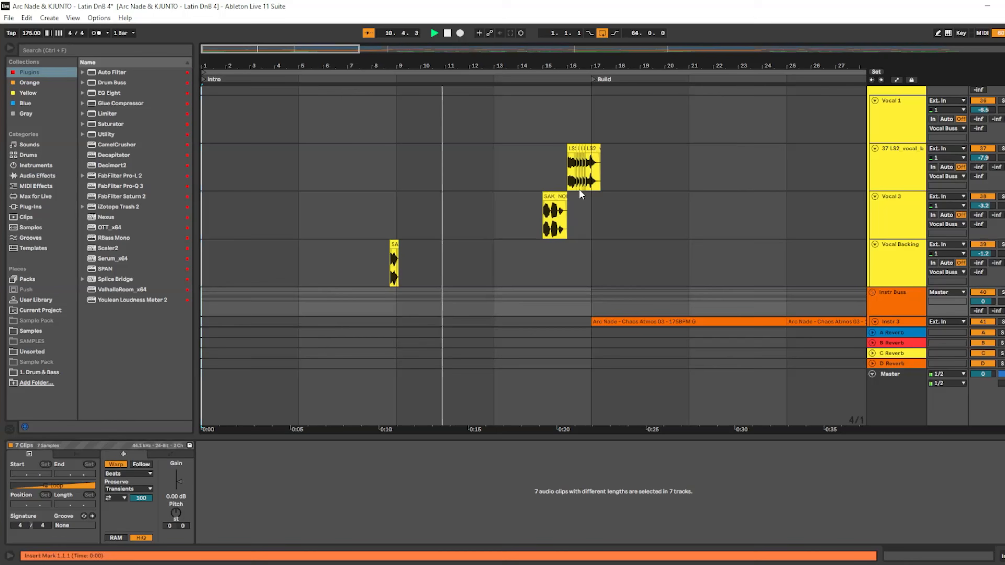
pyautogui.scroll(-10, 578, 189)
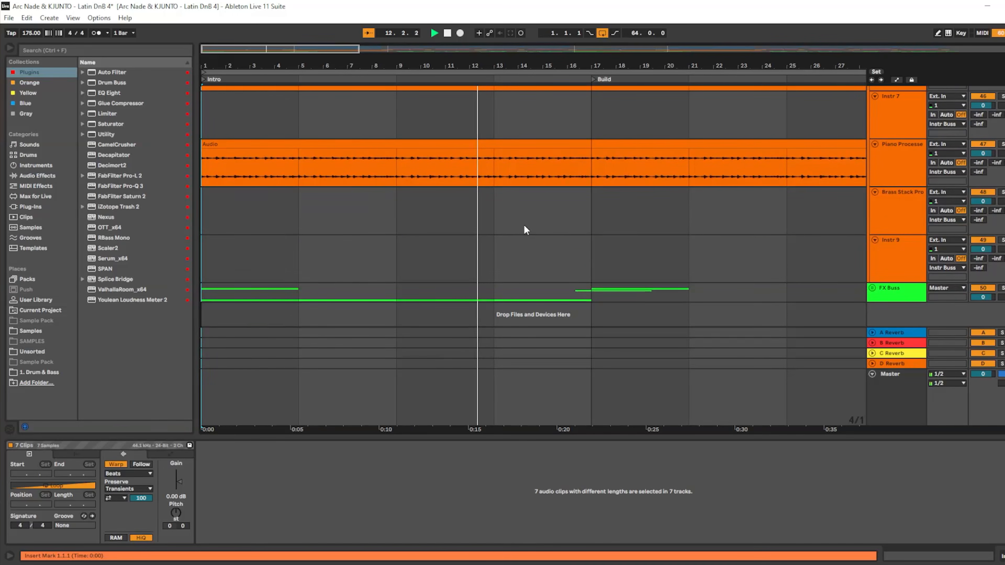
pyautogui.click(872, 289)
pyautogui.scroll(-5, 660, 276)
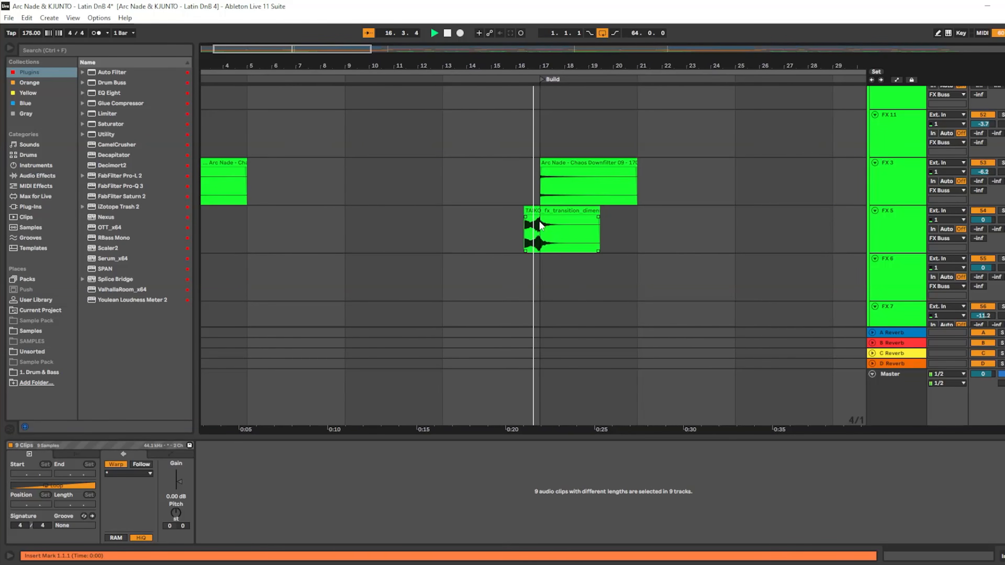
# - Unfold the Bass Buss group to show its bass tracks
pyautogui.scroll(8, 678, 176)
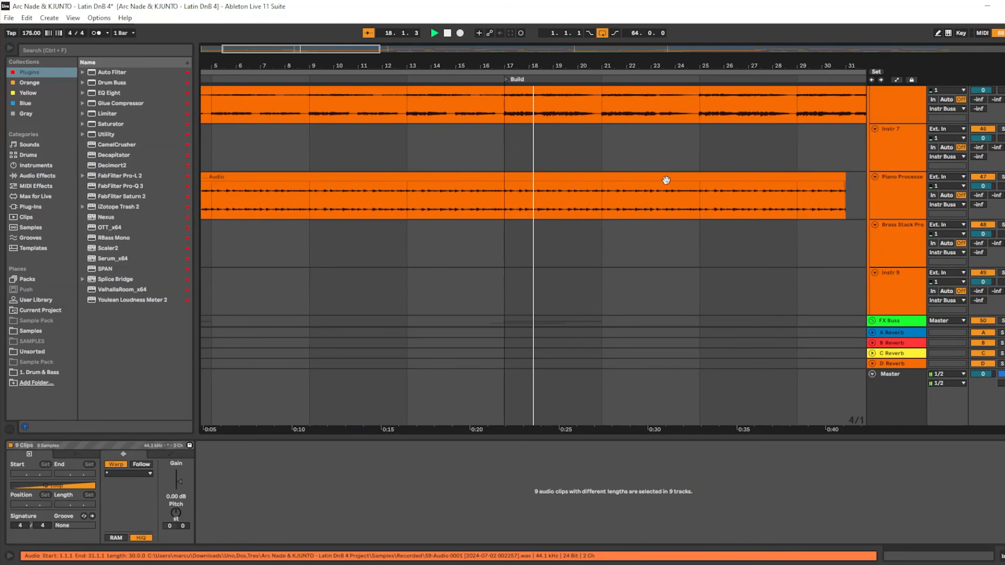
pyautogui.scroll(10, 673, 194)
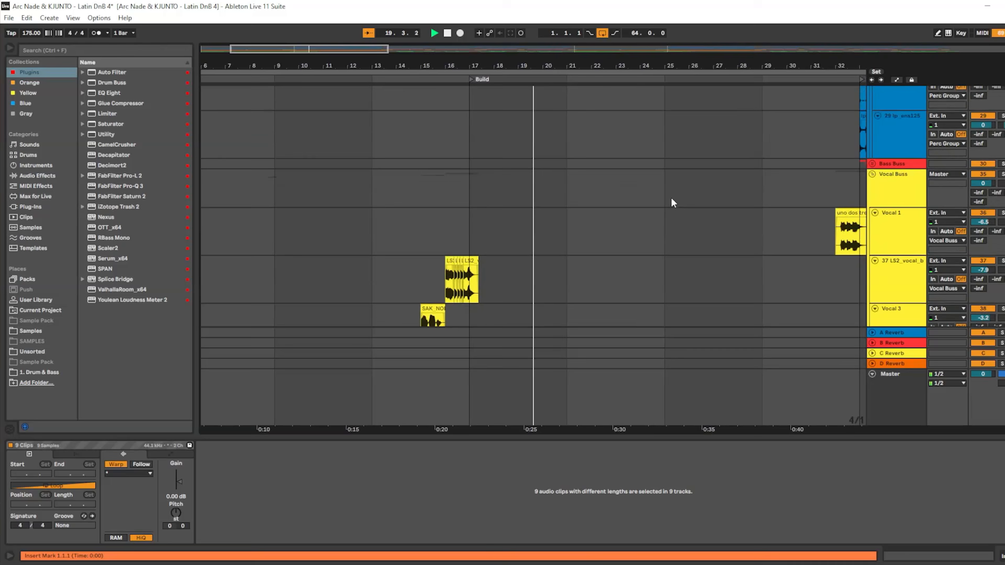
pyautogui.scroll(10, 694, 200)
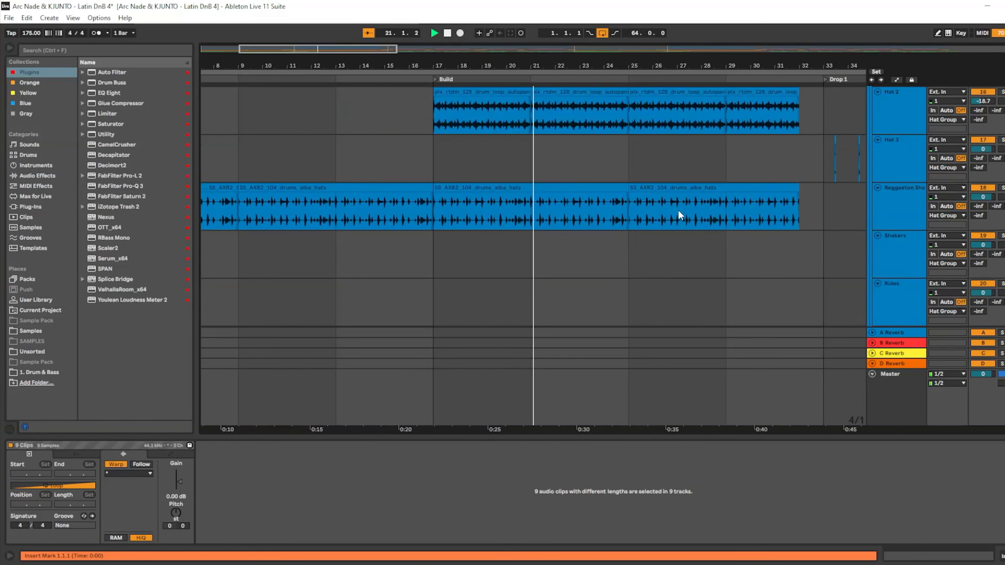
pyautogui.scroll(10, 540, 189)
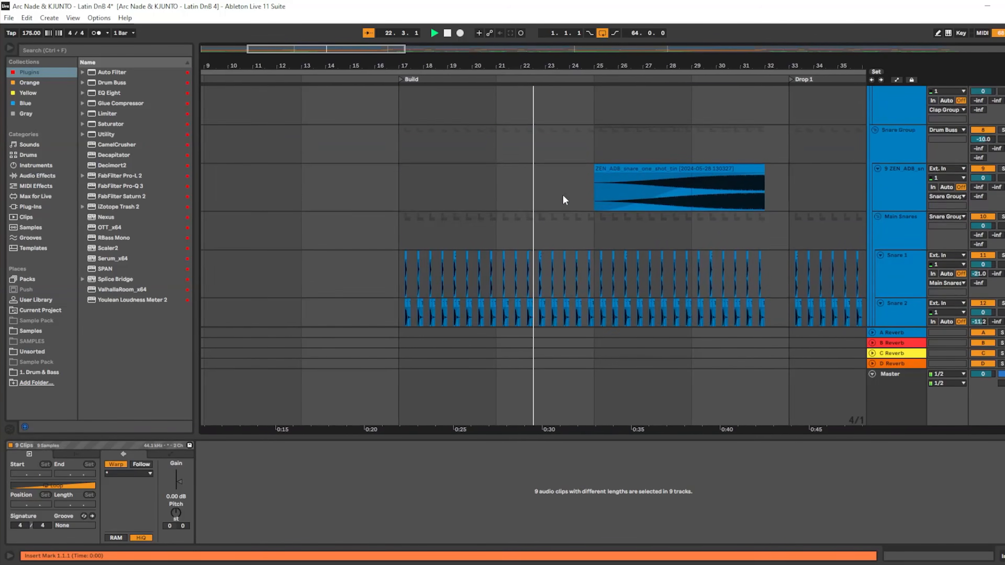
pyautogui.scroll(2, 627, 148)
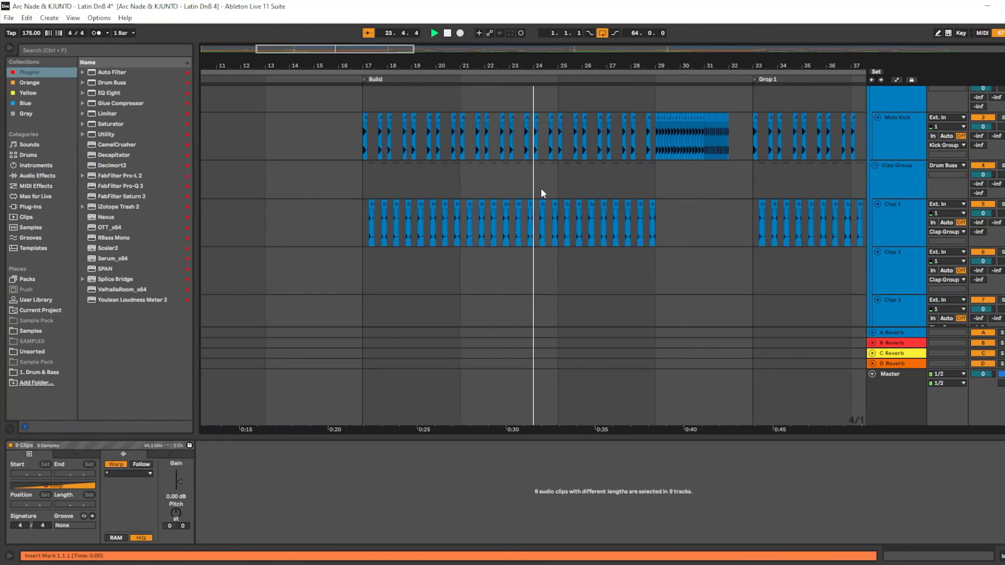
pyautogui.scroll(-5, 696, 160)
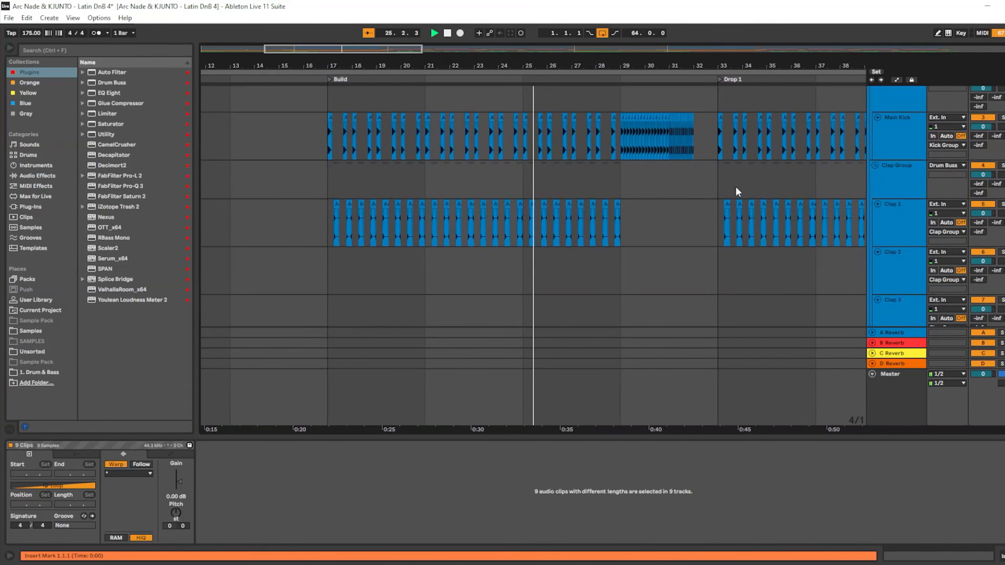
pyautogui.scroll(-12, 736, 200)
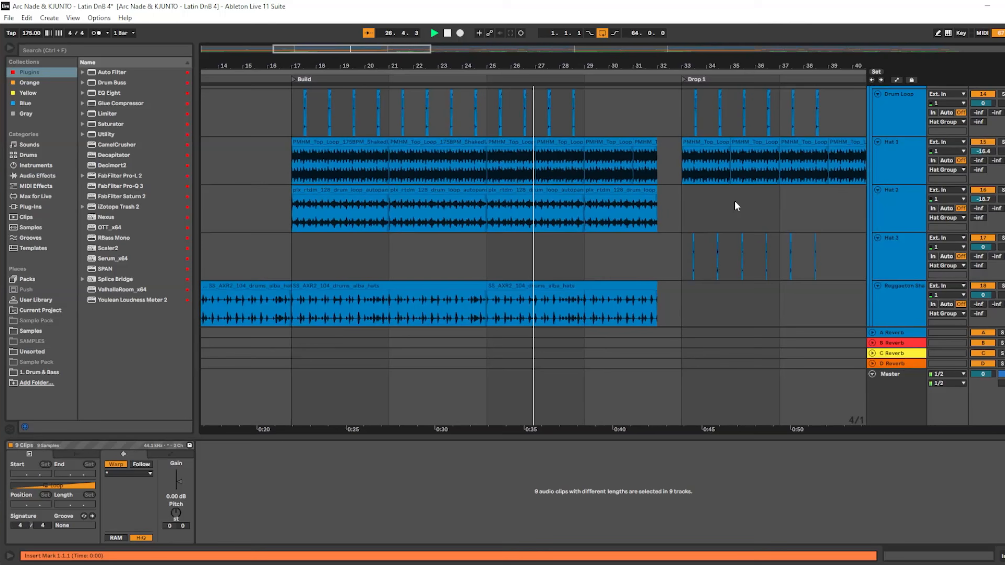
pyautogui.scroll(-10, 722, 199)
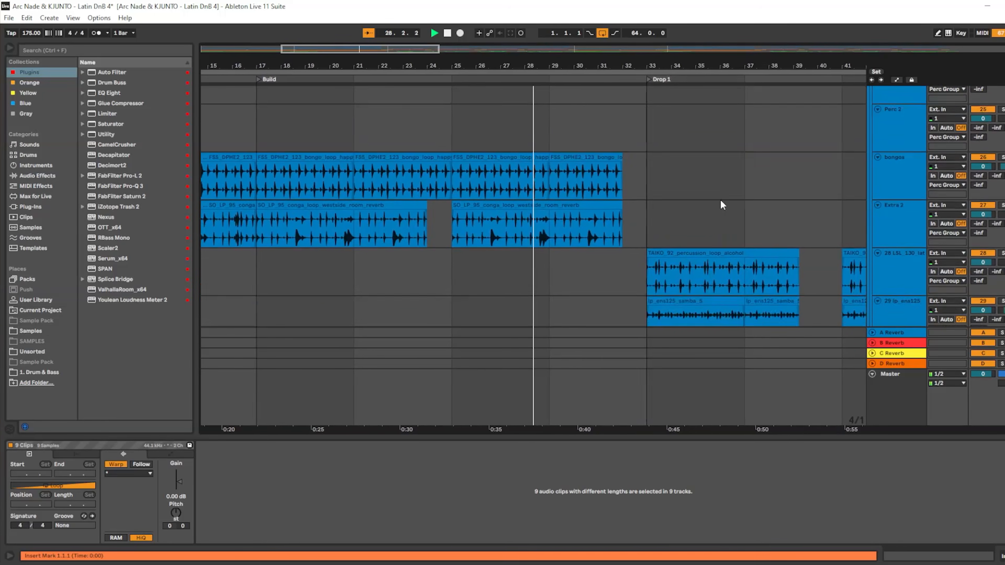
pyautogui.click(871, 175)
# - Scroll through the expanded buss tracks while playback runs through Drop 1
pyautogui.scroll(-5, 744, 219)
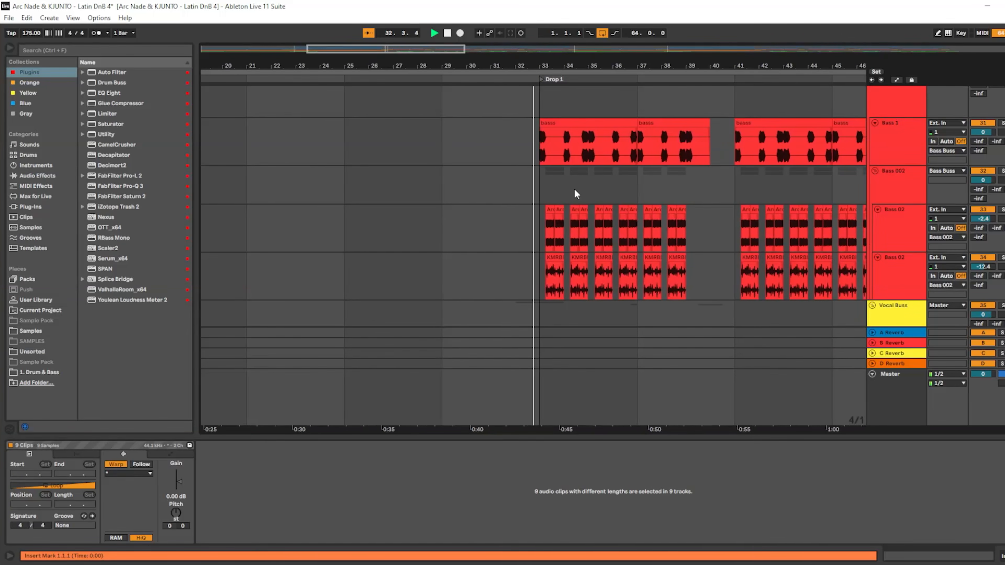
pyautogui.scroll(-2, 574, 188)
pyautogui.scroll(3, 574, 188)
pyautogui.scroll(-1, 575, 191)
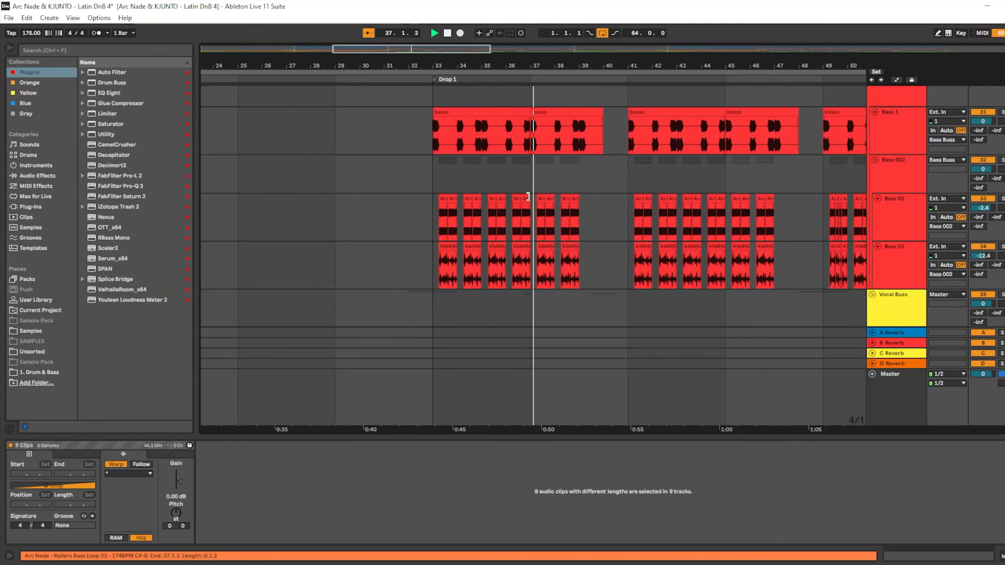
pyautogui.scroll(-5, 565, 215)
pyautogui.scroll(-15, 699, 225)
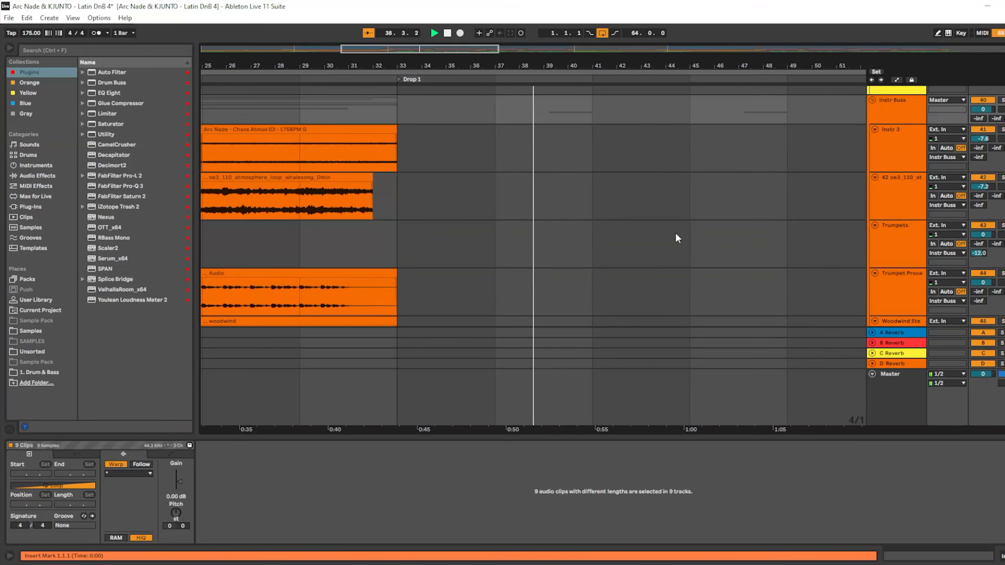
pyautogui.scroll(-5, 669, 232)
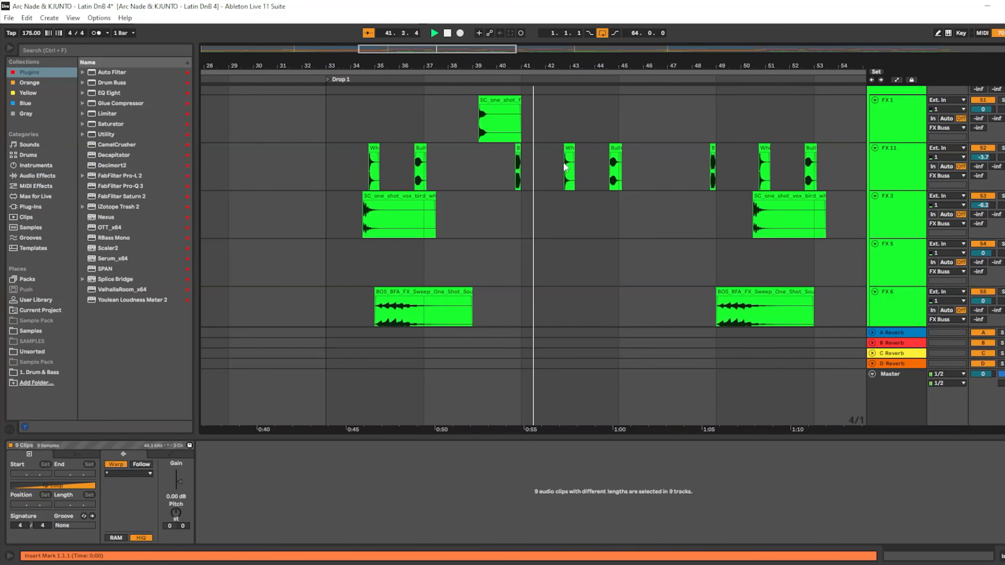
pyautogui.scroll(-3, 567, 164)
pyautogui.scroll(-3, 582, 219)
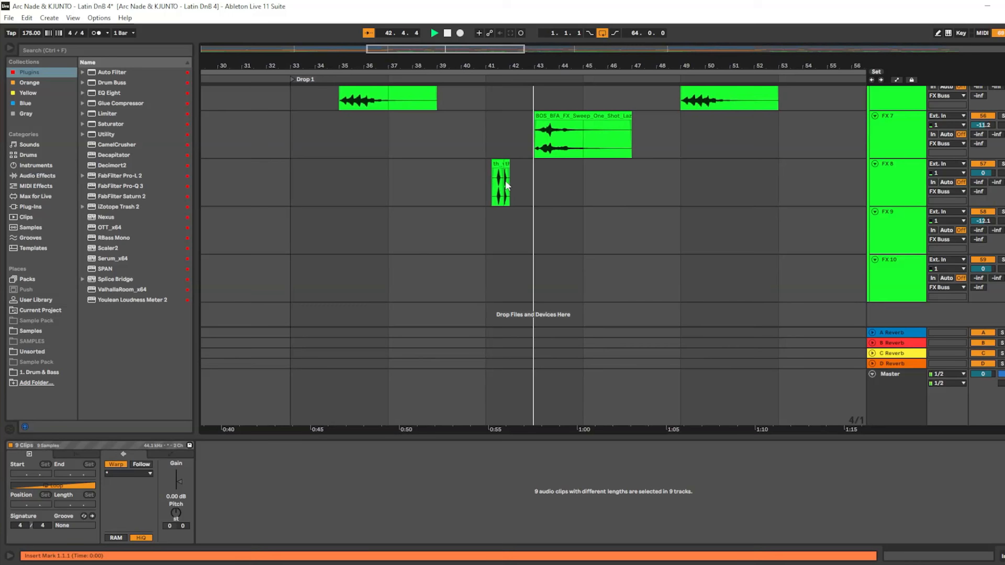
pyautogui.scroll(3, 594, 215)
pyautogui.scroll(3, 612, 241)
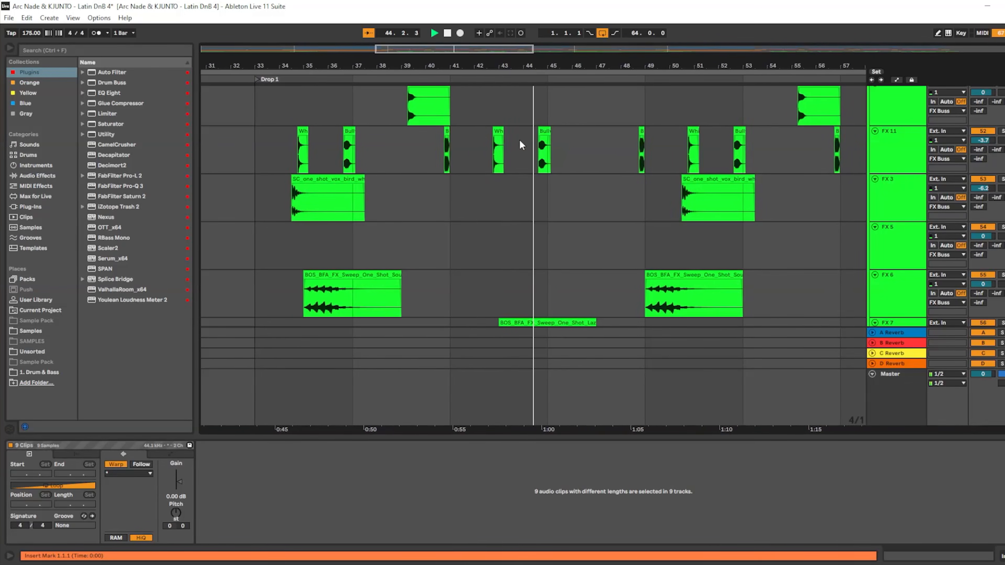
pyautogui.scroll(5, 615, 191)
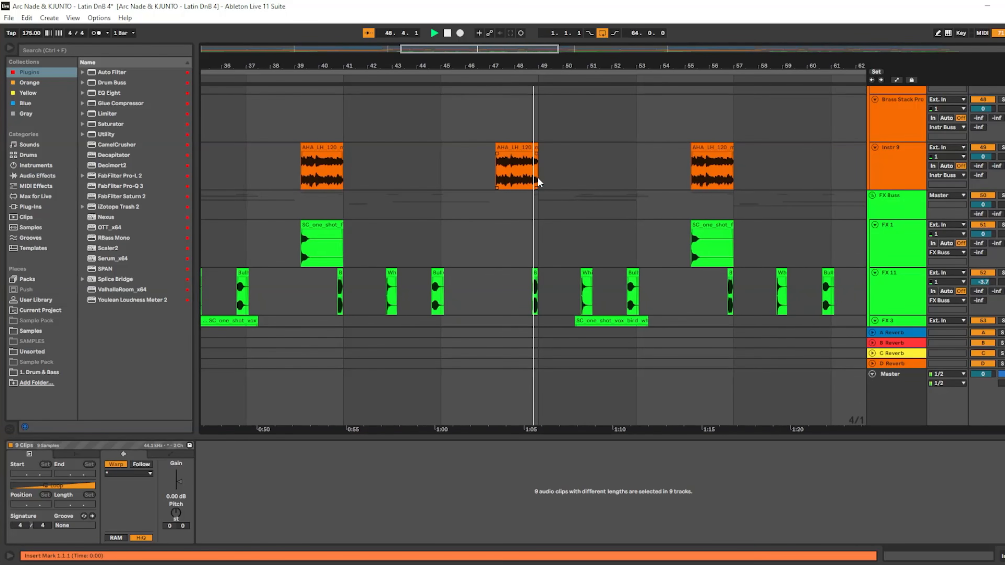
# - Move the loop range end to bar 65, where the bridge begins
pyautogui.scroll(-5, 596, 185)
pyautogui.scroll(5, 588, 189)
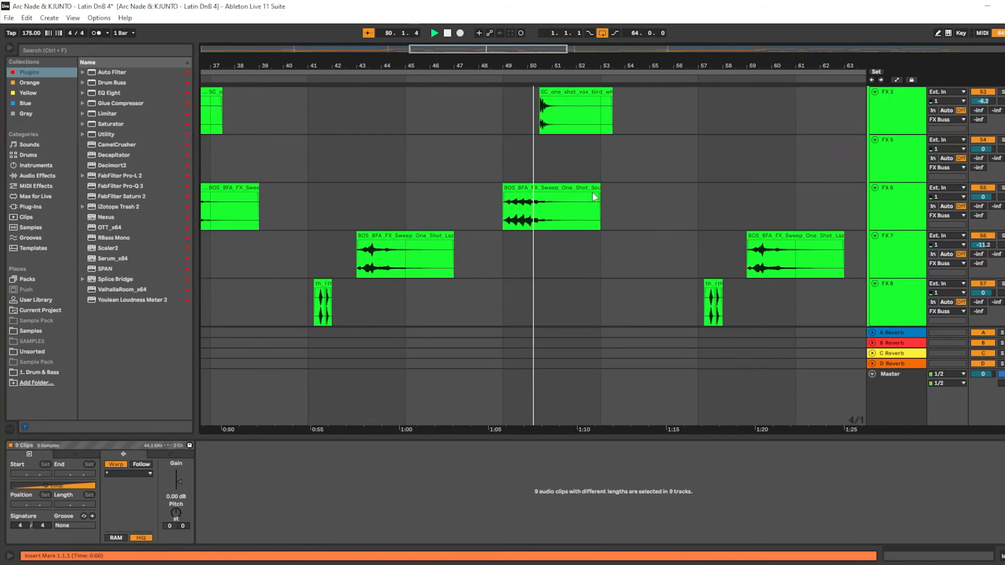
pyautogui.scroll(12, 635, 210)
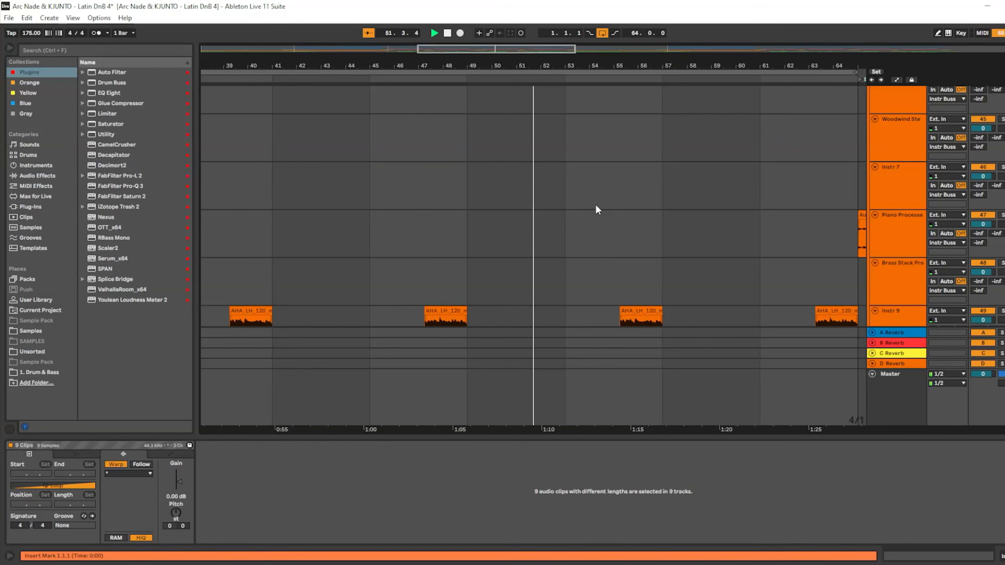
pyautogui.scroll(2, 514, 214)
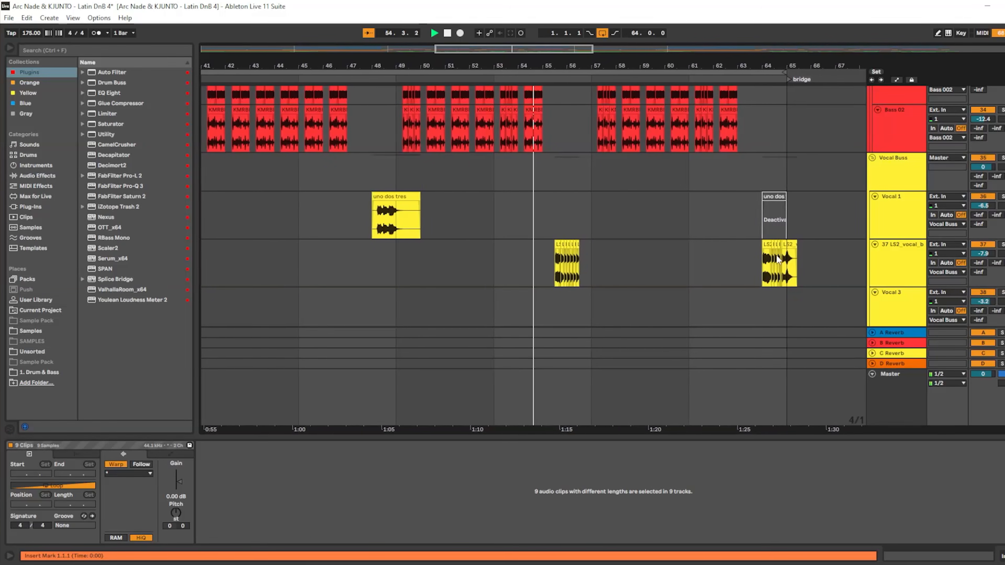
pyautogui.scroll(-1, 593, 216)
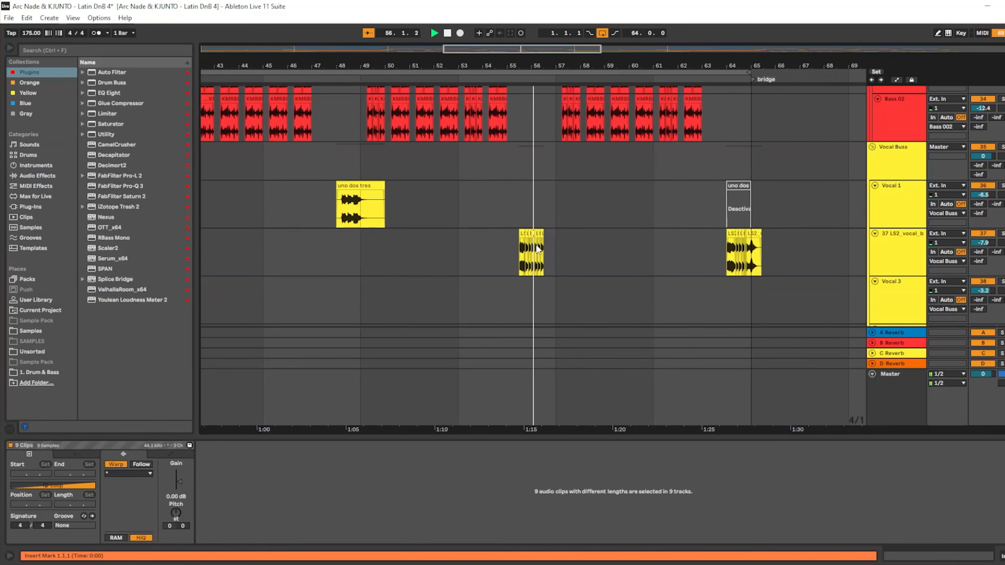
pyautogui.scroll(-2, 586, 238)
pyautogui.scroll(-10, 611, 233)
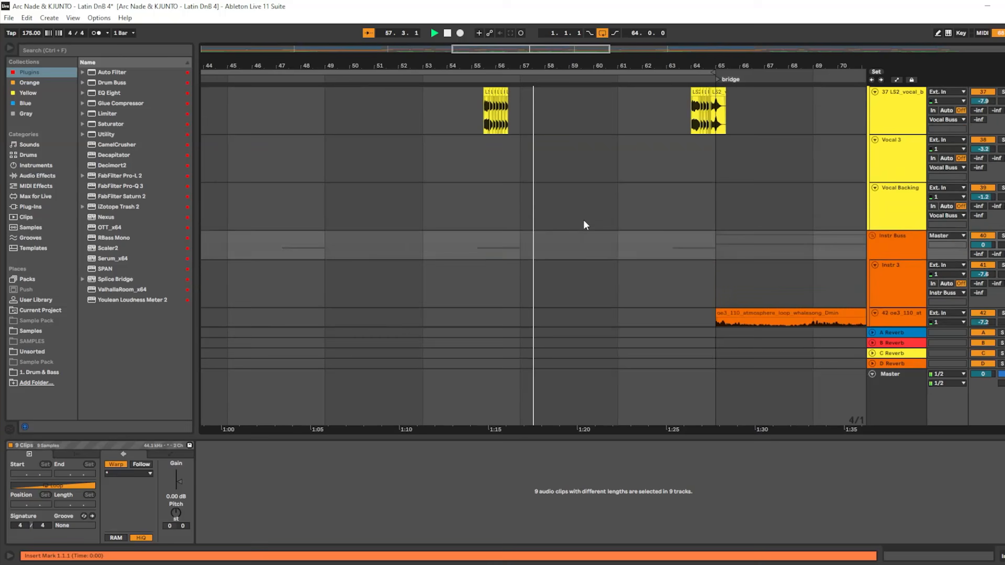
pyautogui.scroll(-5, 586, 227)
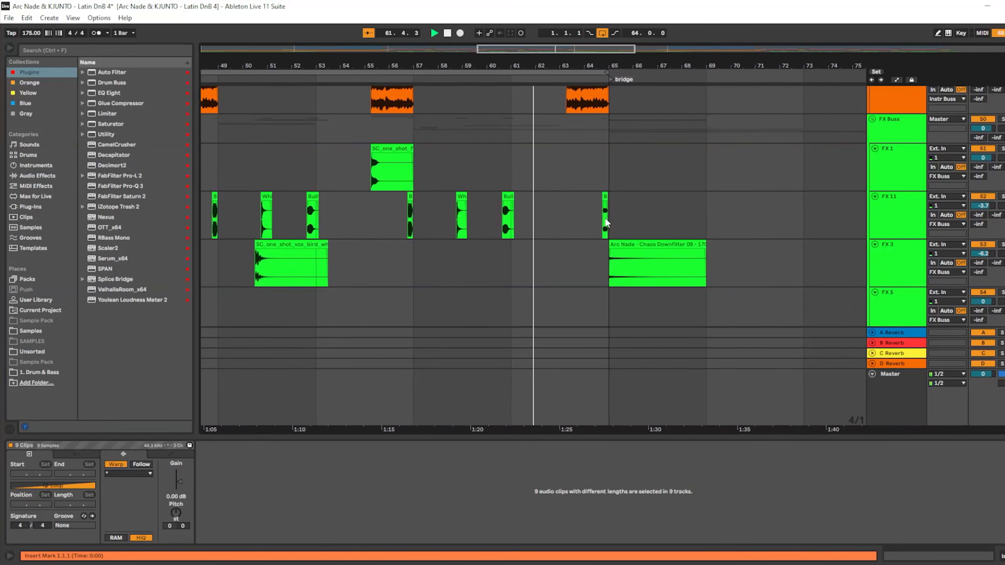
pyautogui.scroll(2, 578, 169)
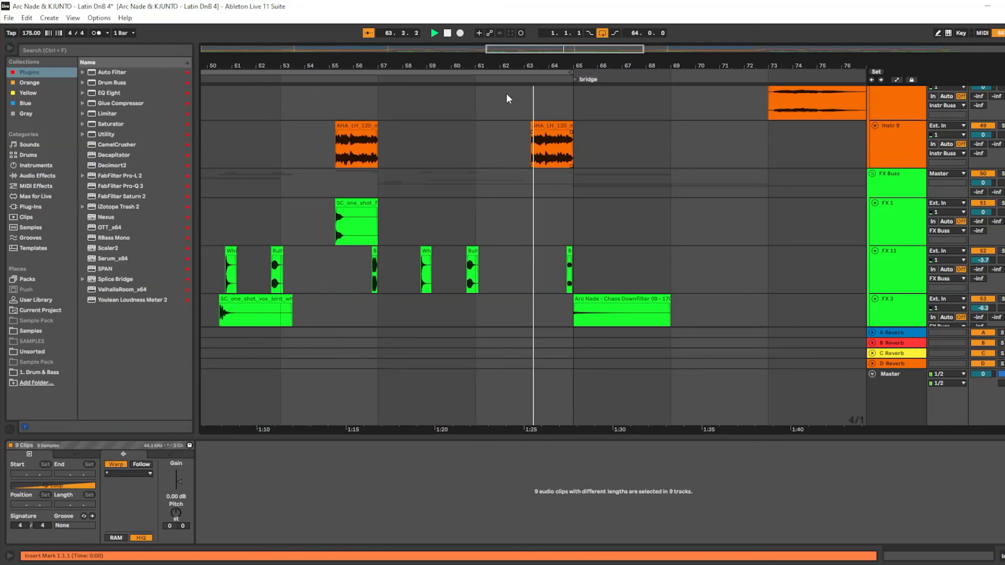
pyautogui.moveTo(545, 73); pyautogui.dragTo(706, 83)
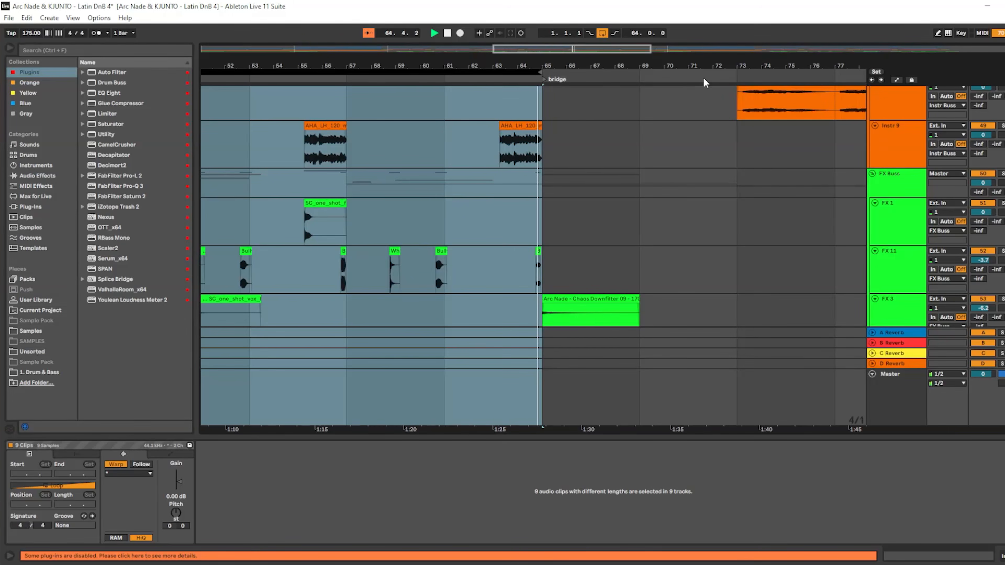